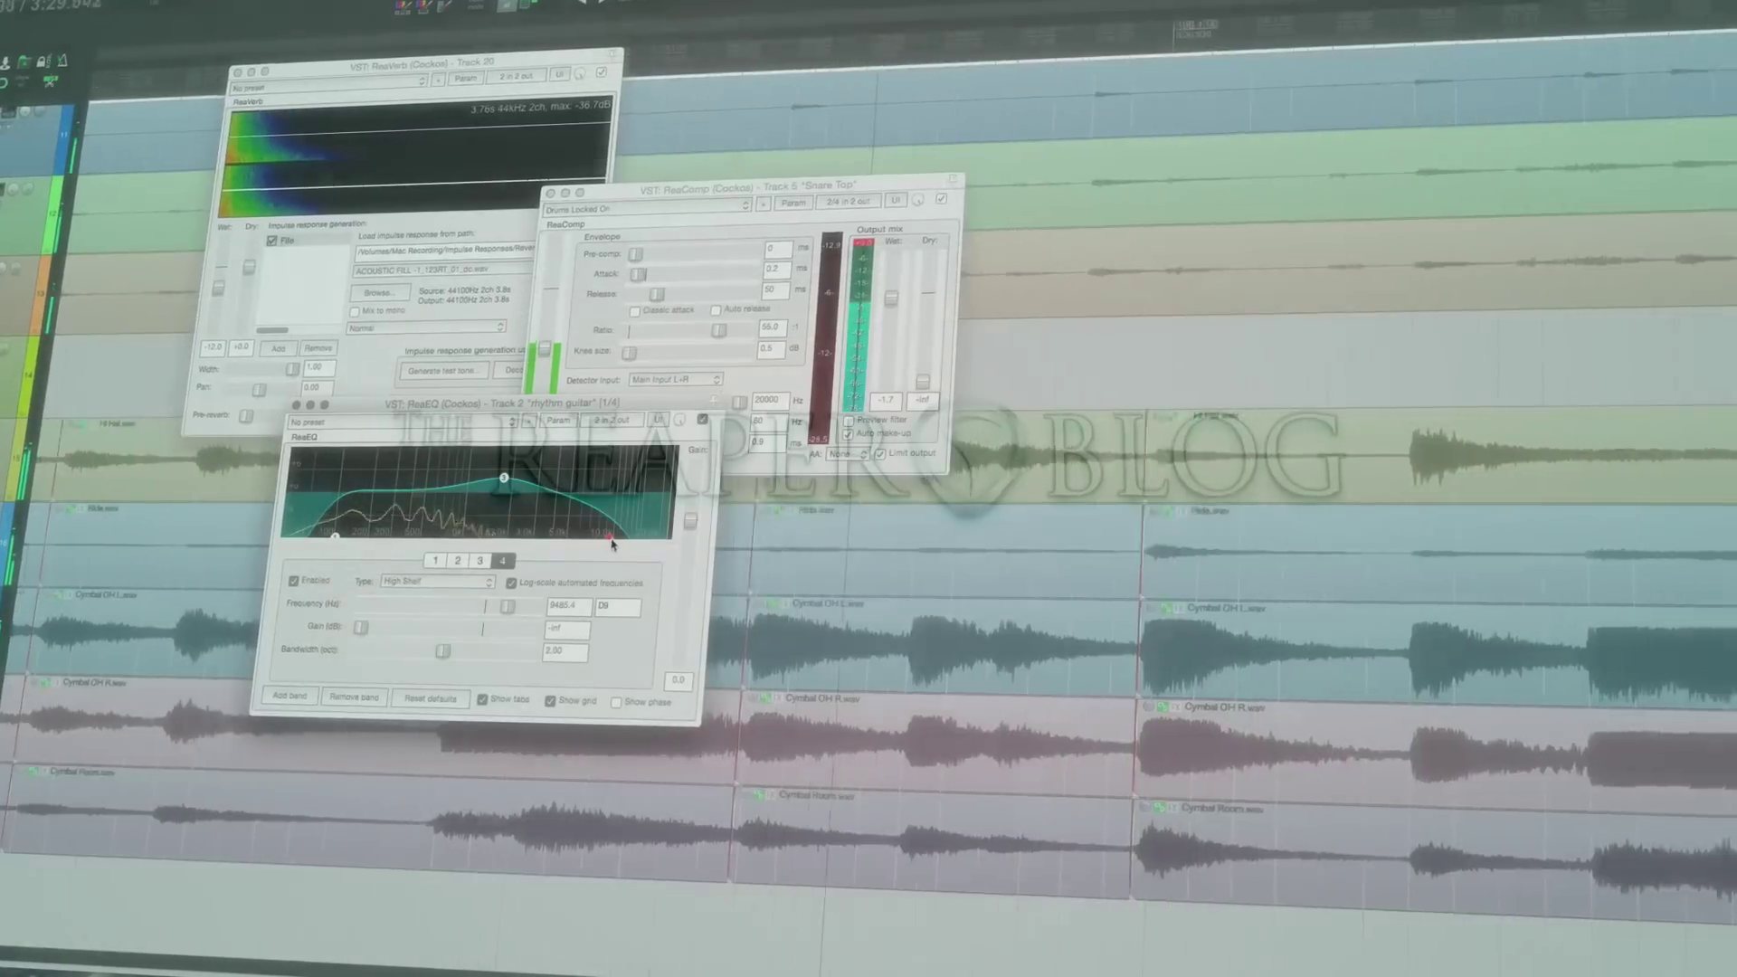
drag(610, 540, 648, 539)
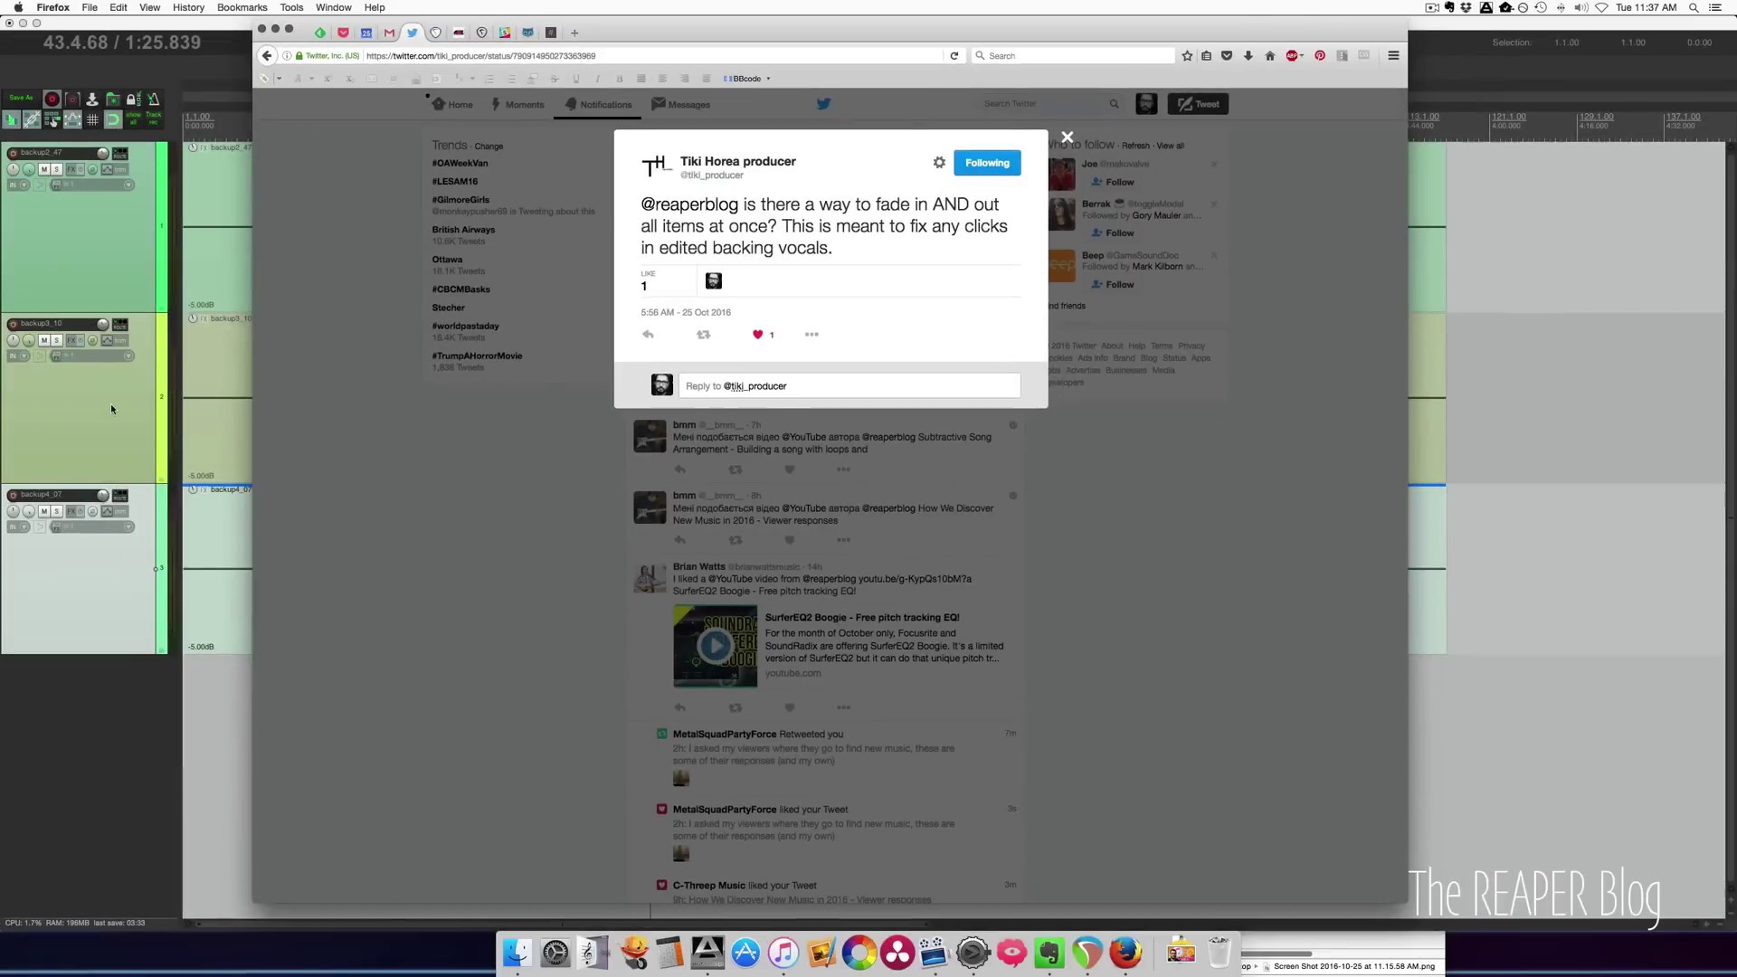
click(110, 405)
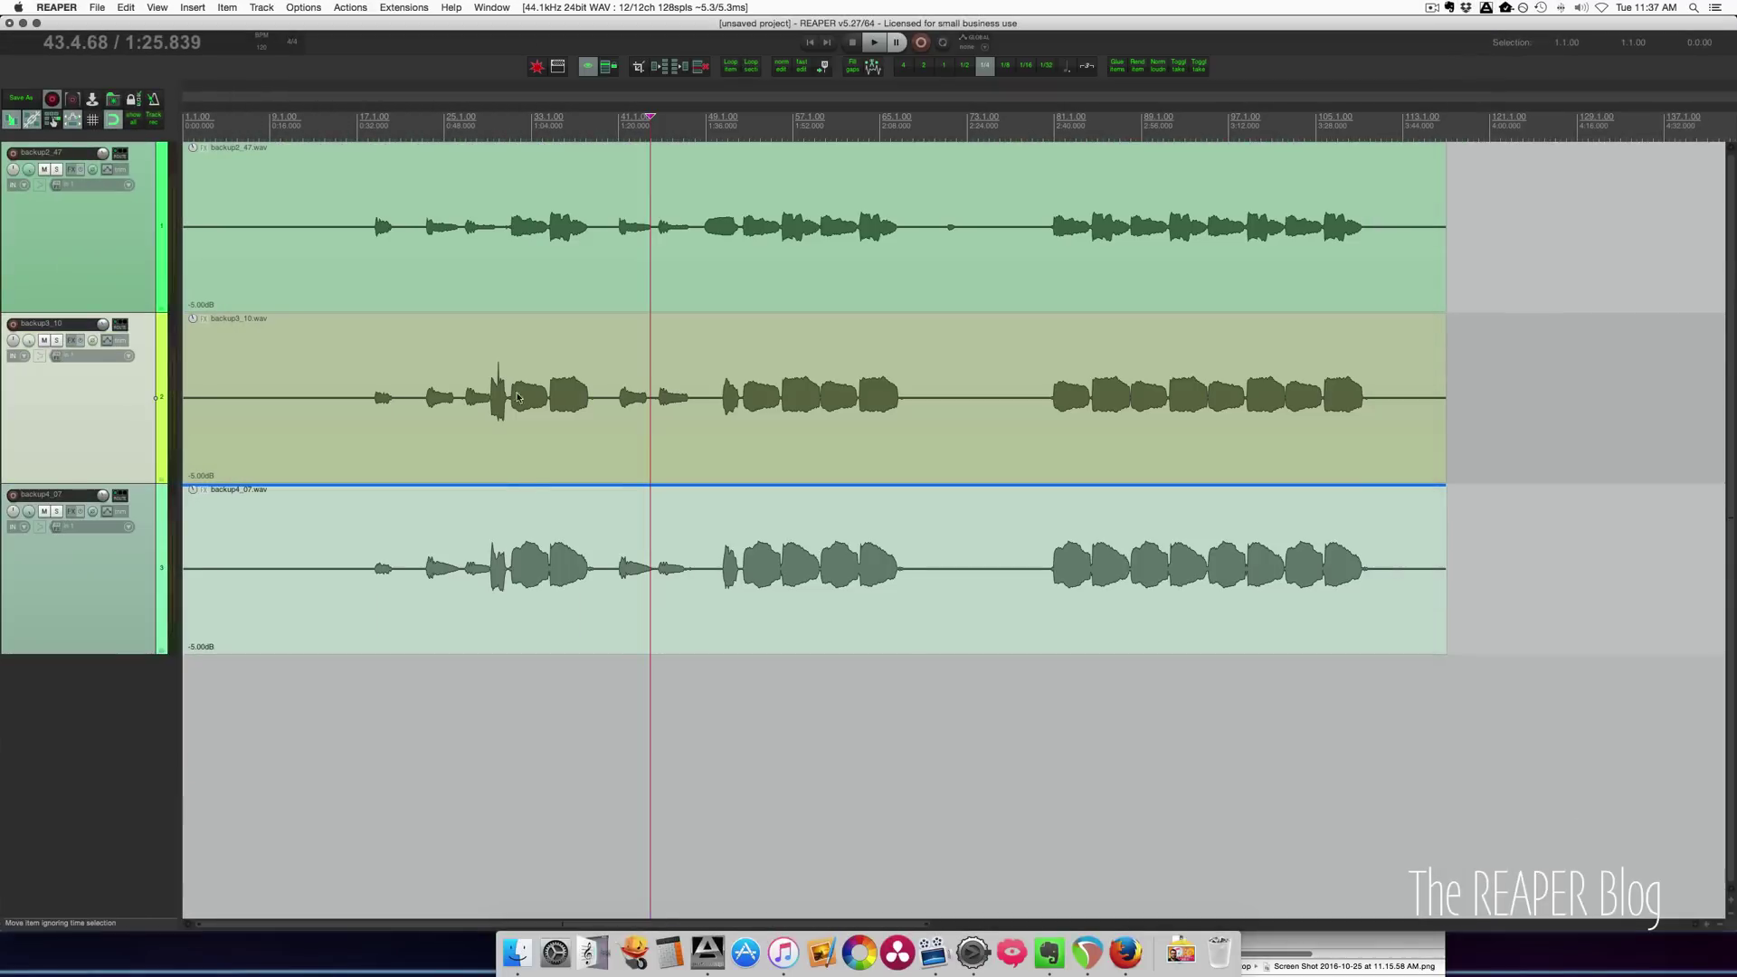
Select the backing vocal items on all three tracks and group them.
click(367, 269)
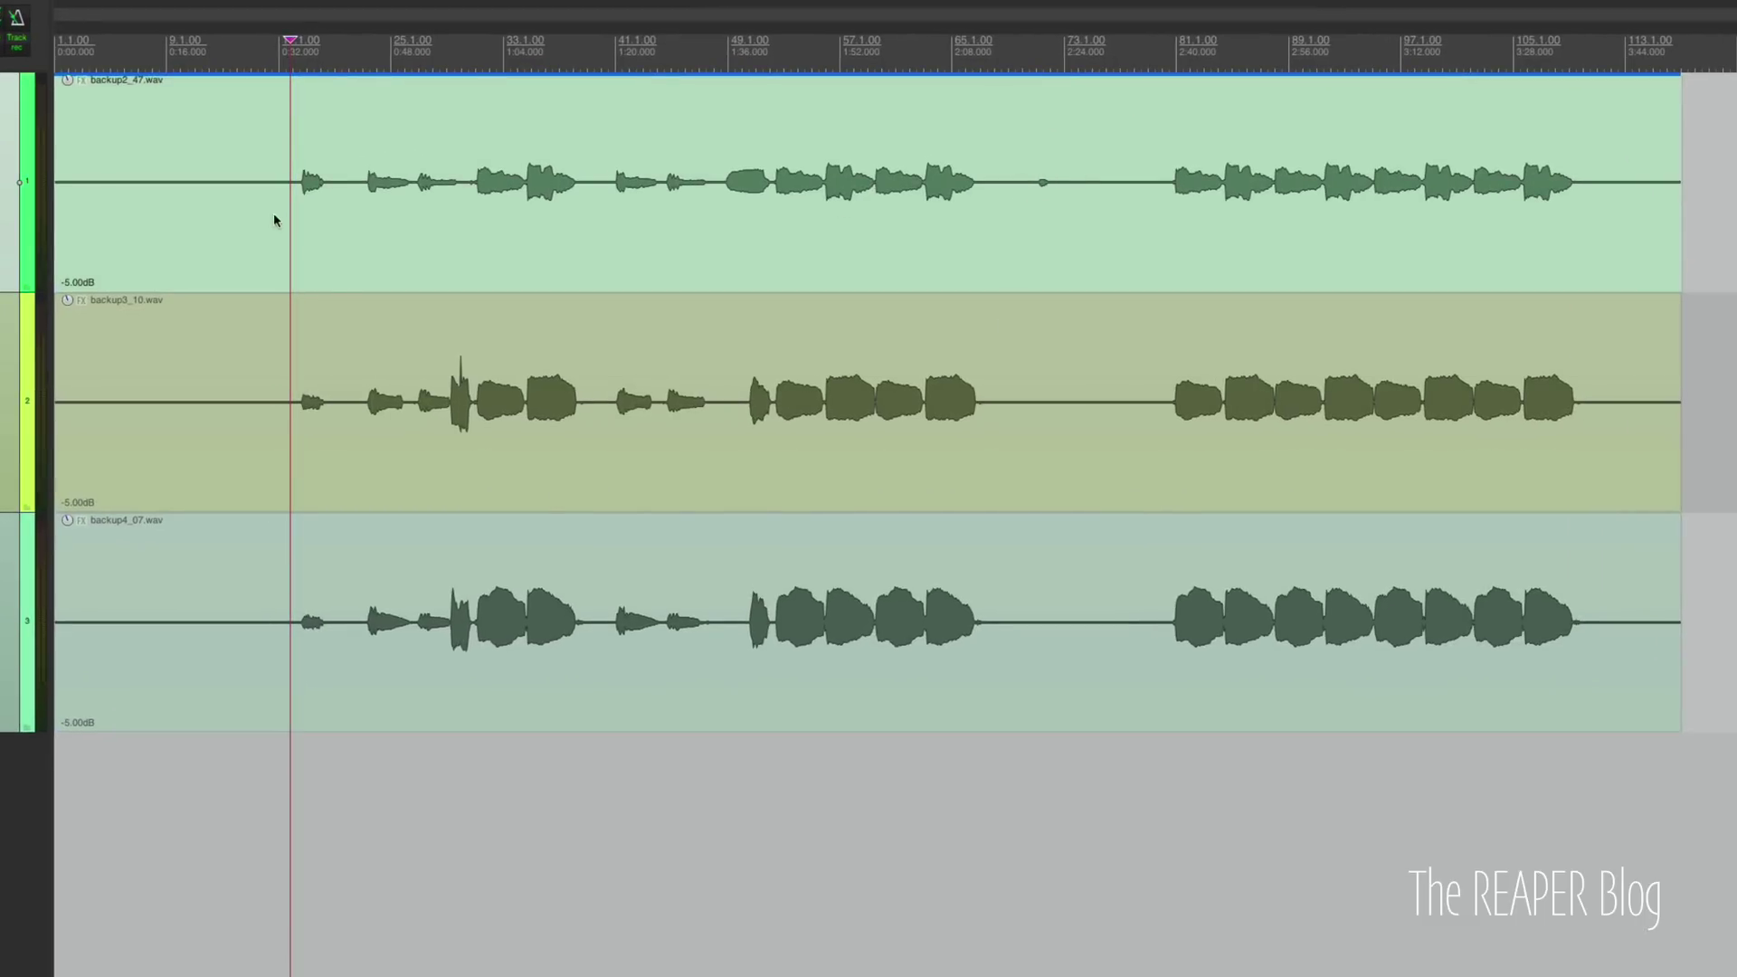
click(284, 242)
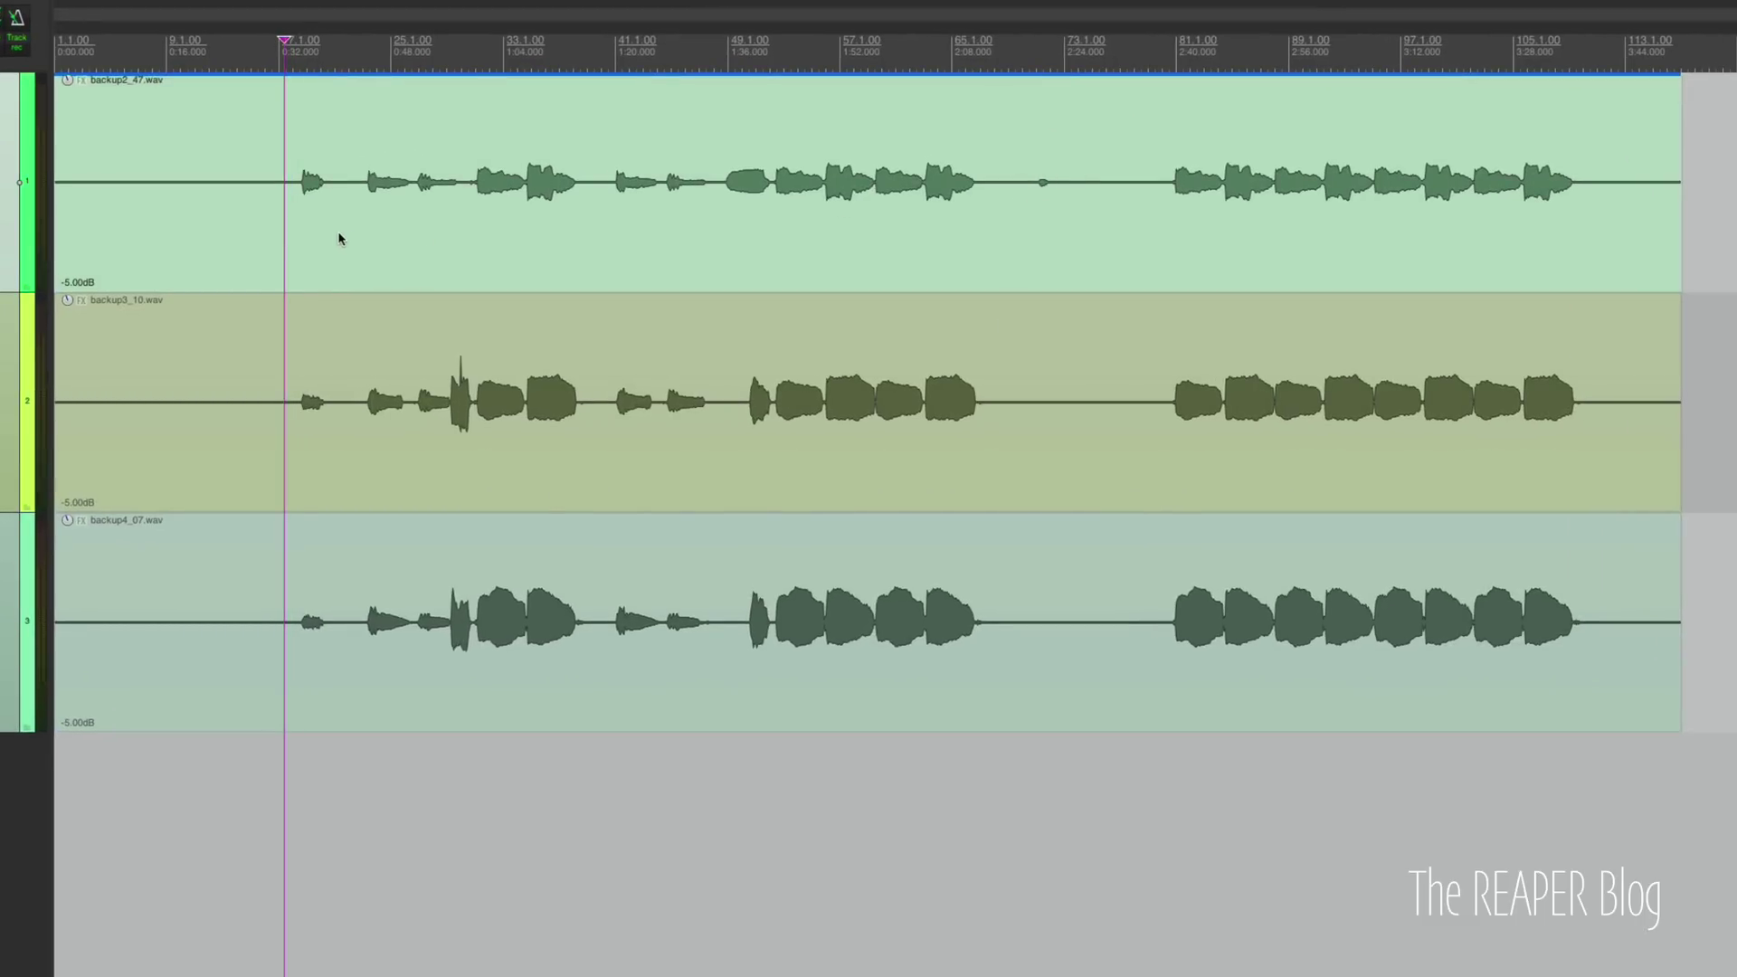
drag(290, 218, 851, 683)
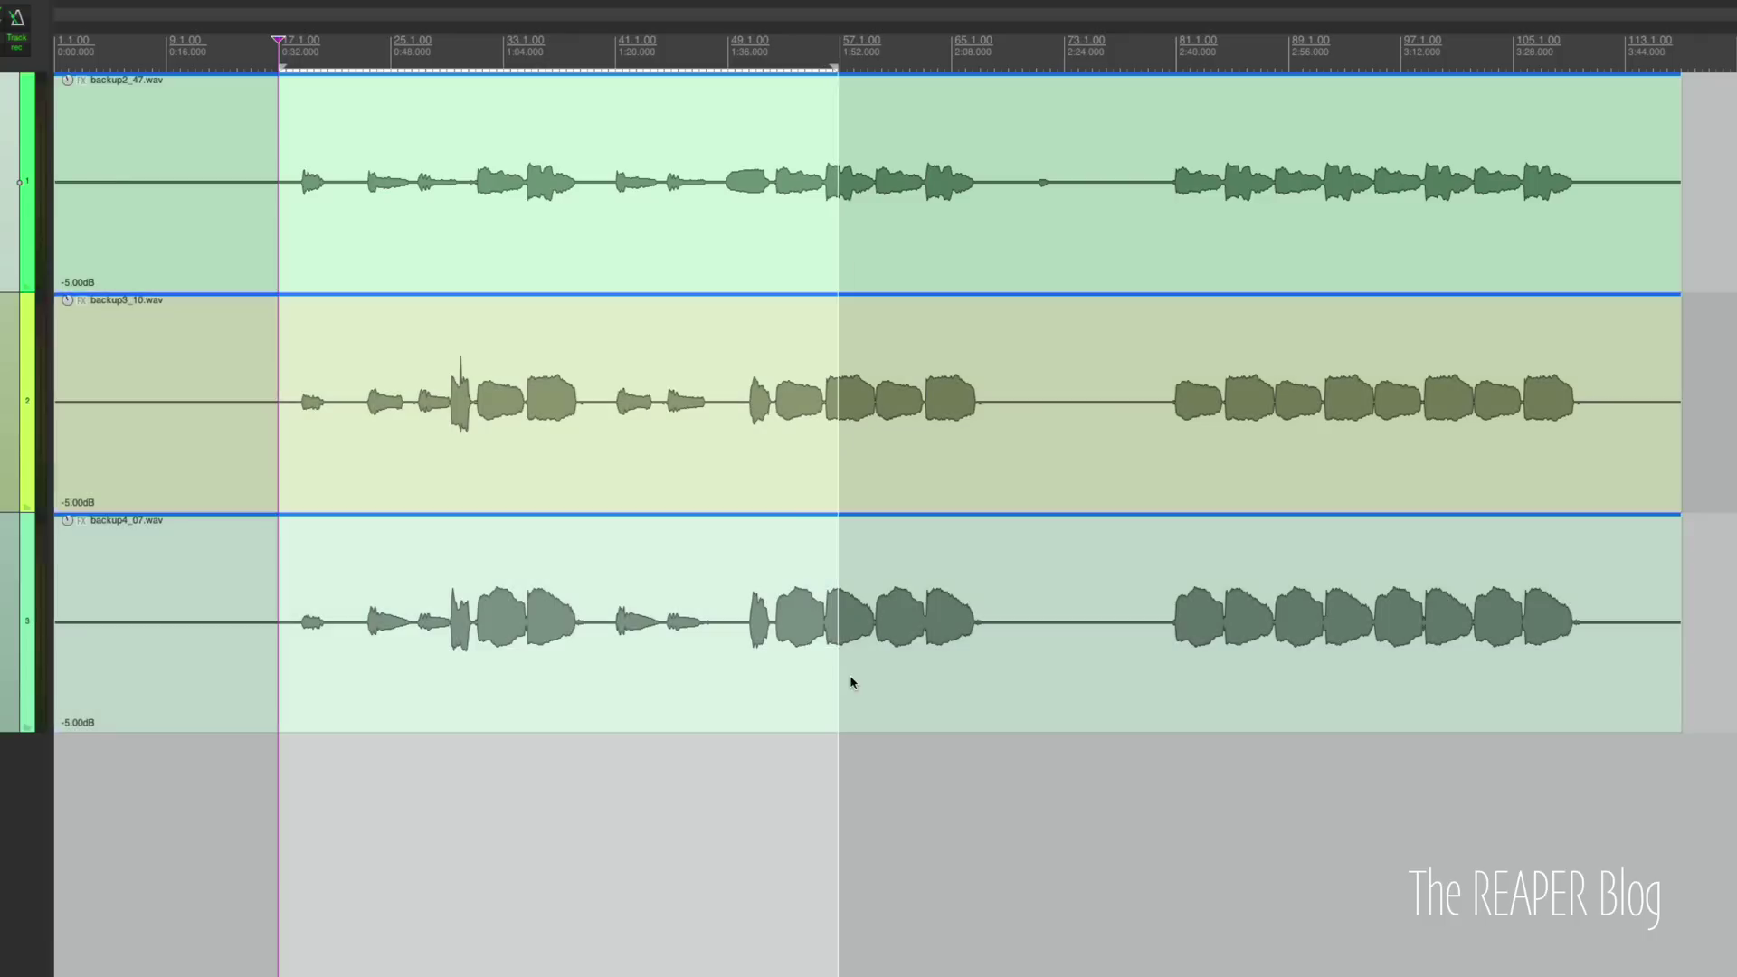
key(g)
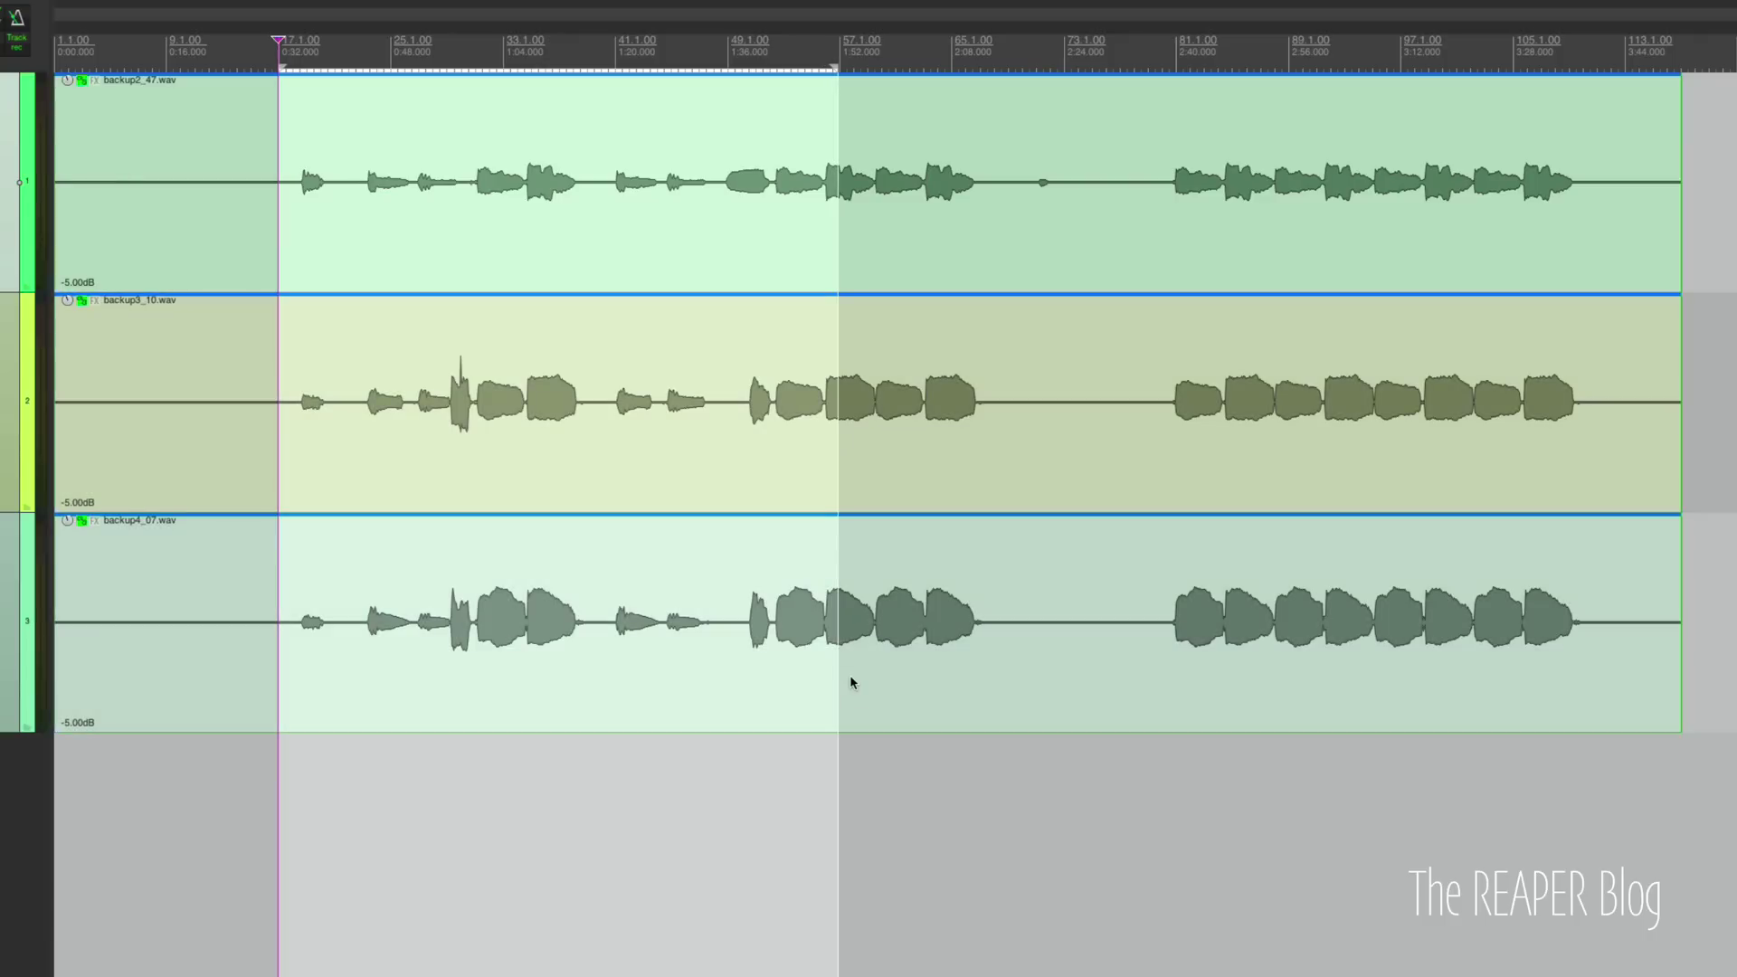
right_click(732, 376)
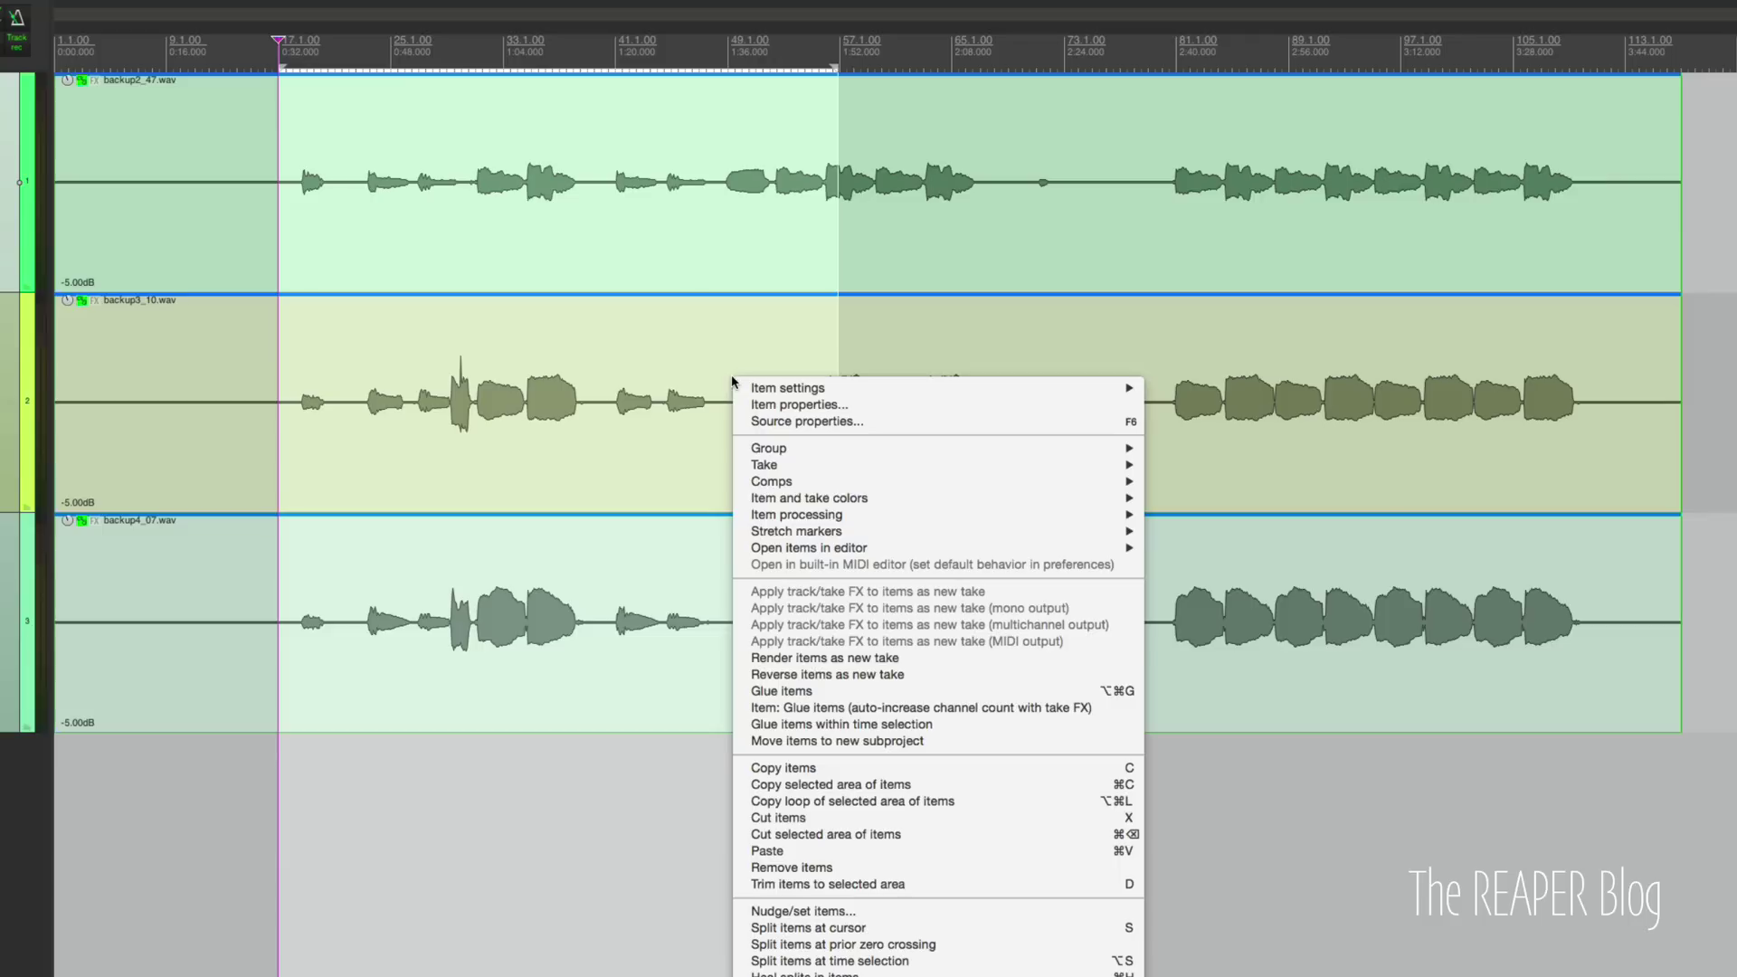
mouse_move(969, 450)
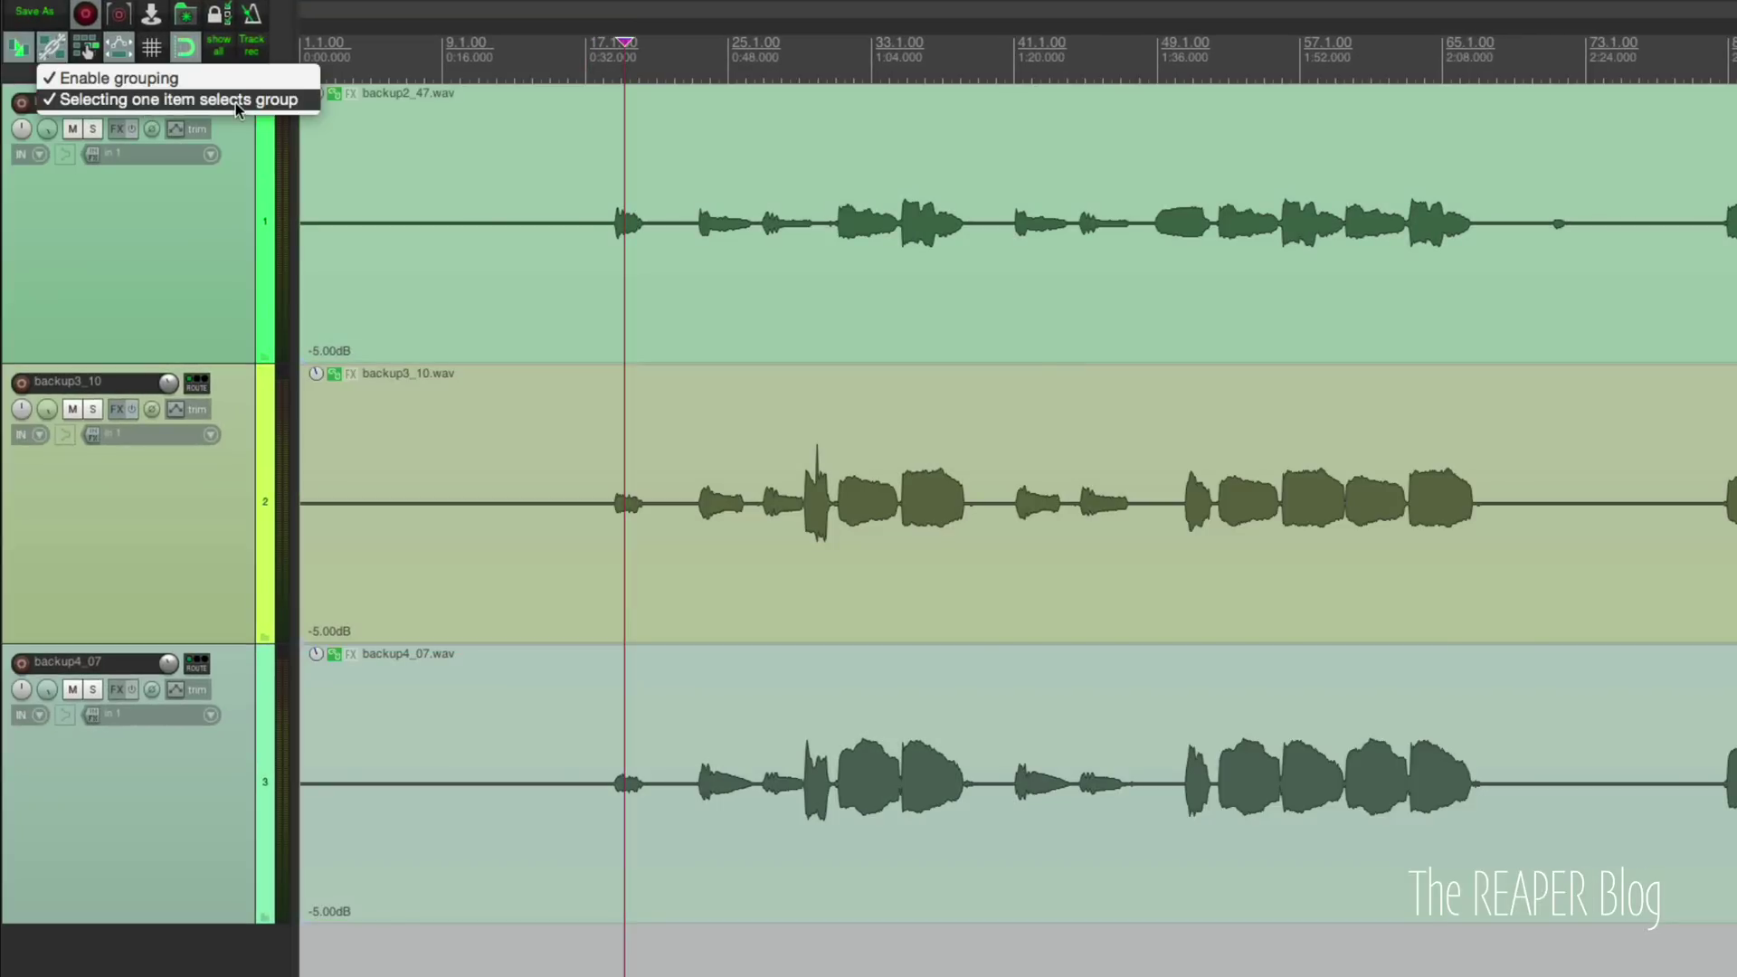
Split the grouped vocal items around the sung phrases and delete the silence at the start, in the middle gap and at the end.
click(814, 256)
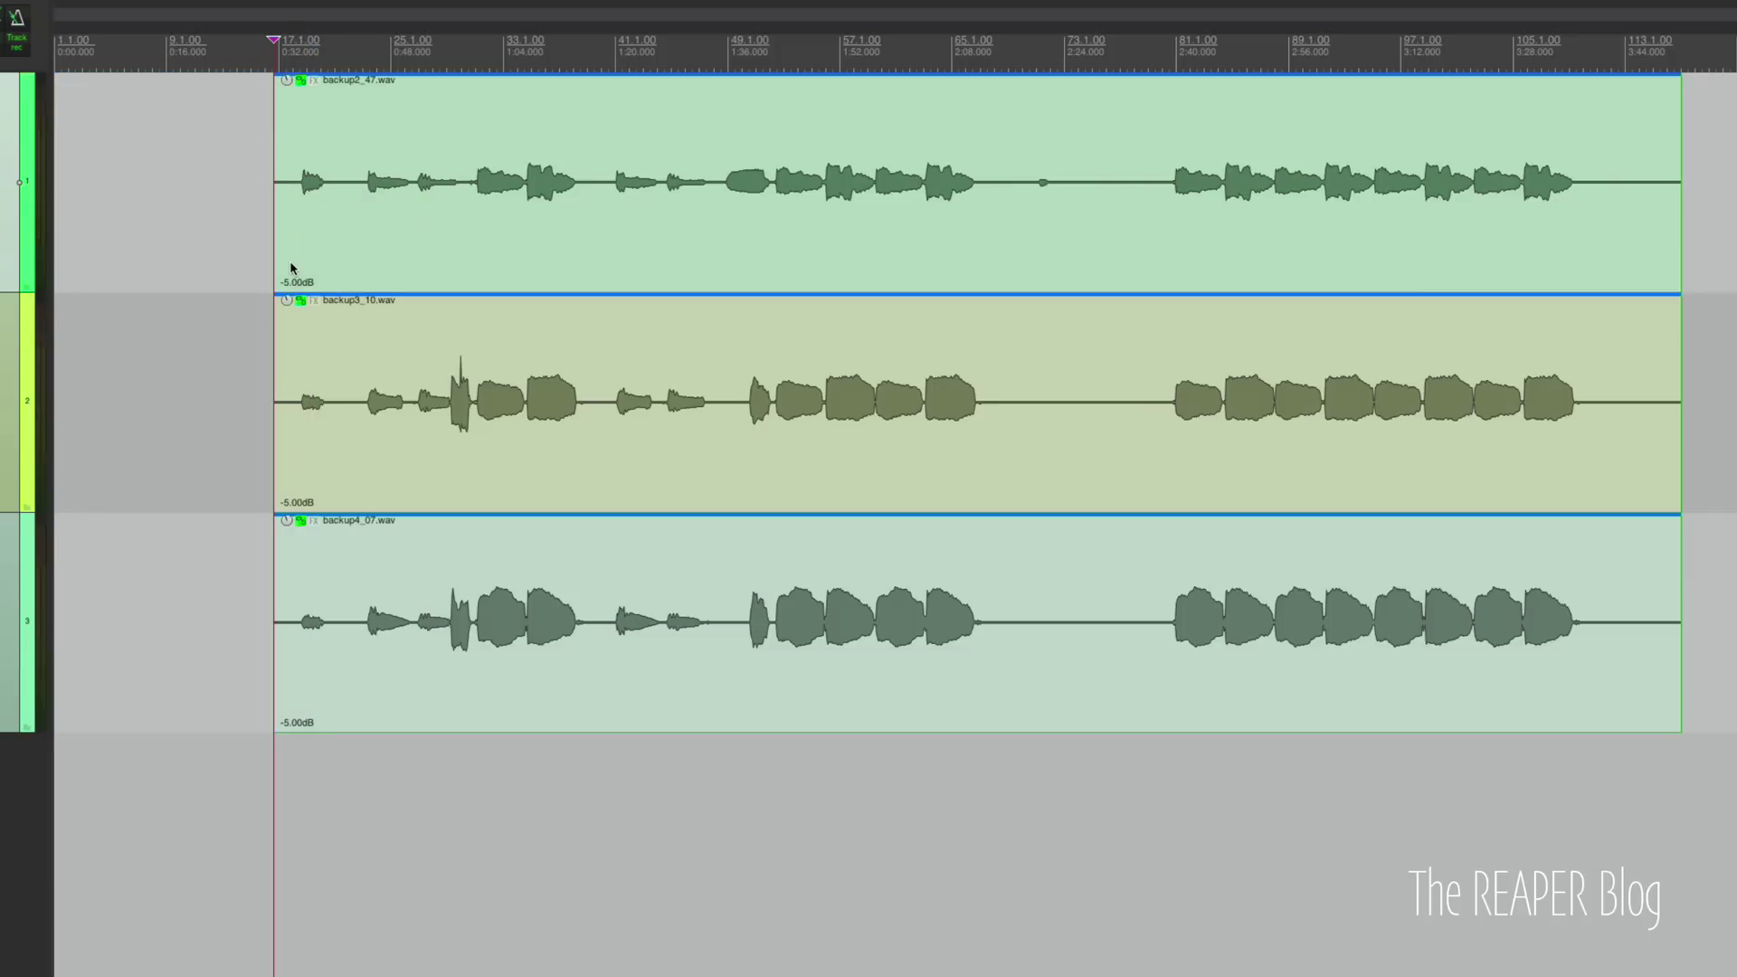
click(1027, 217)
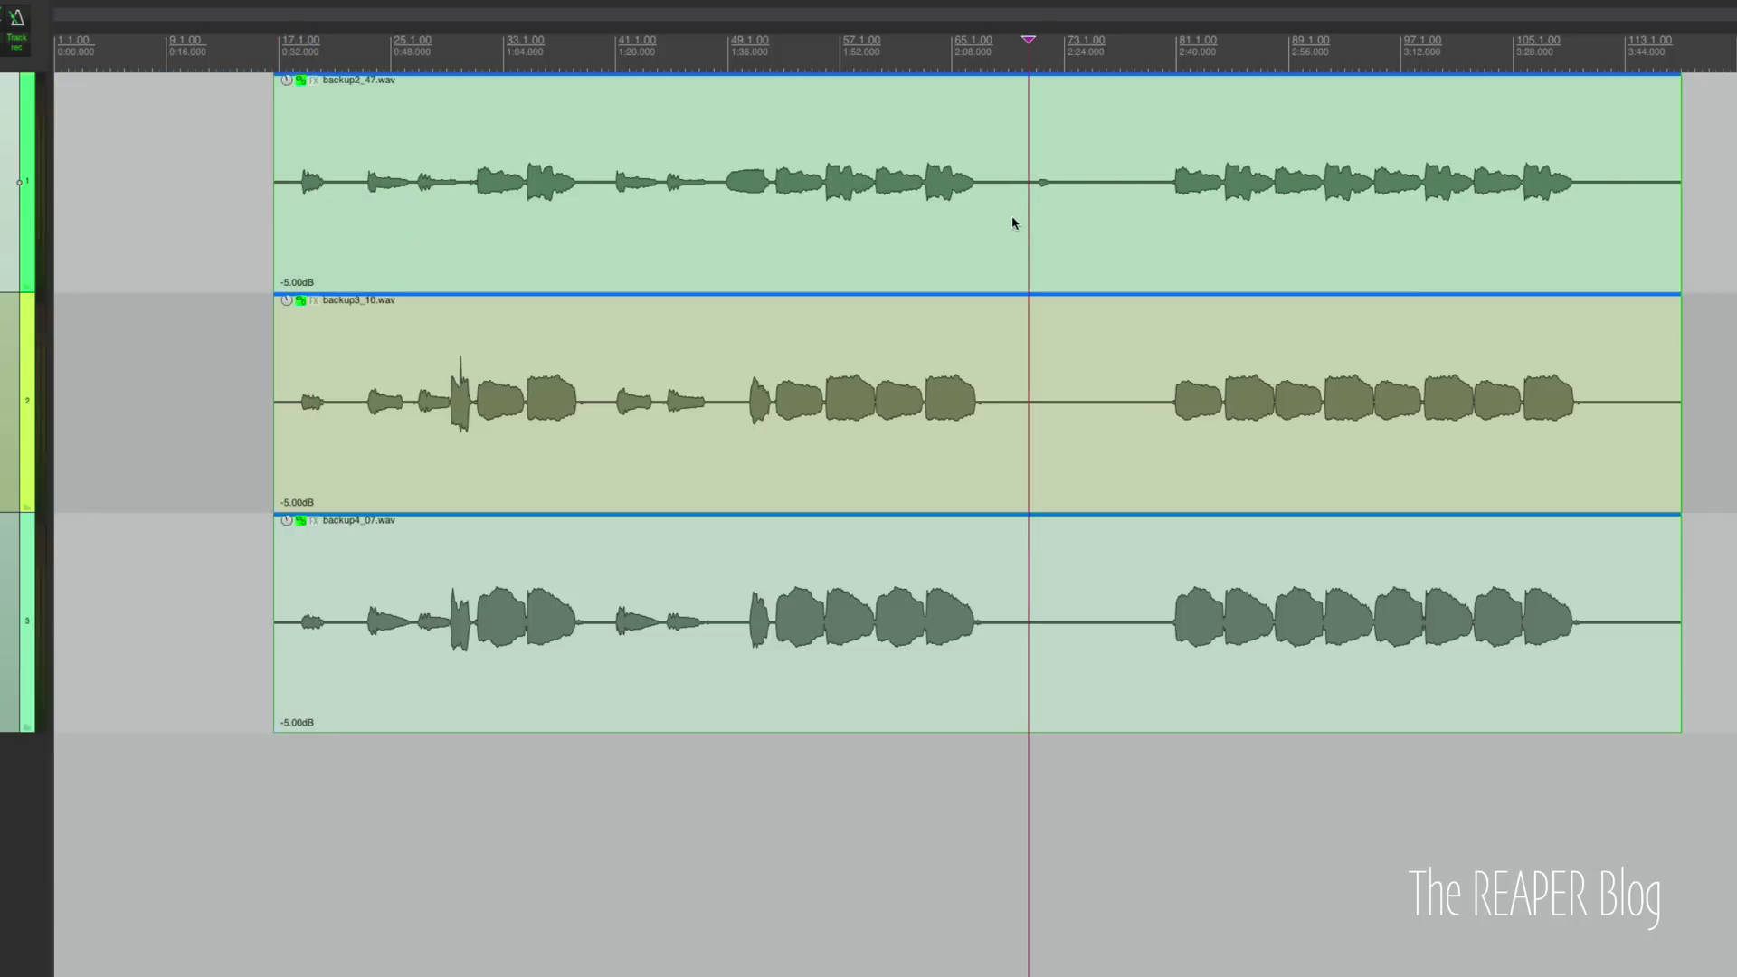
click(1001, 218)
key(s)
click(1151, 197)
key(a)
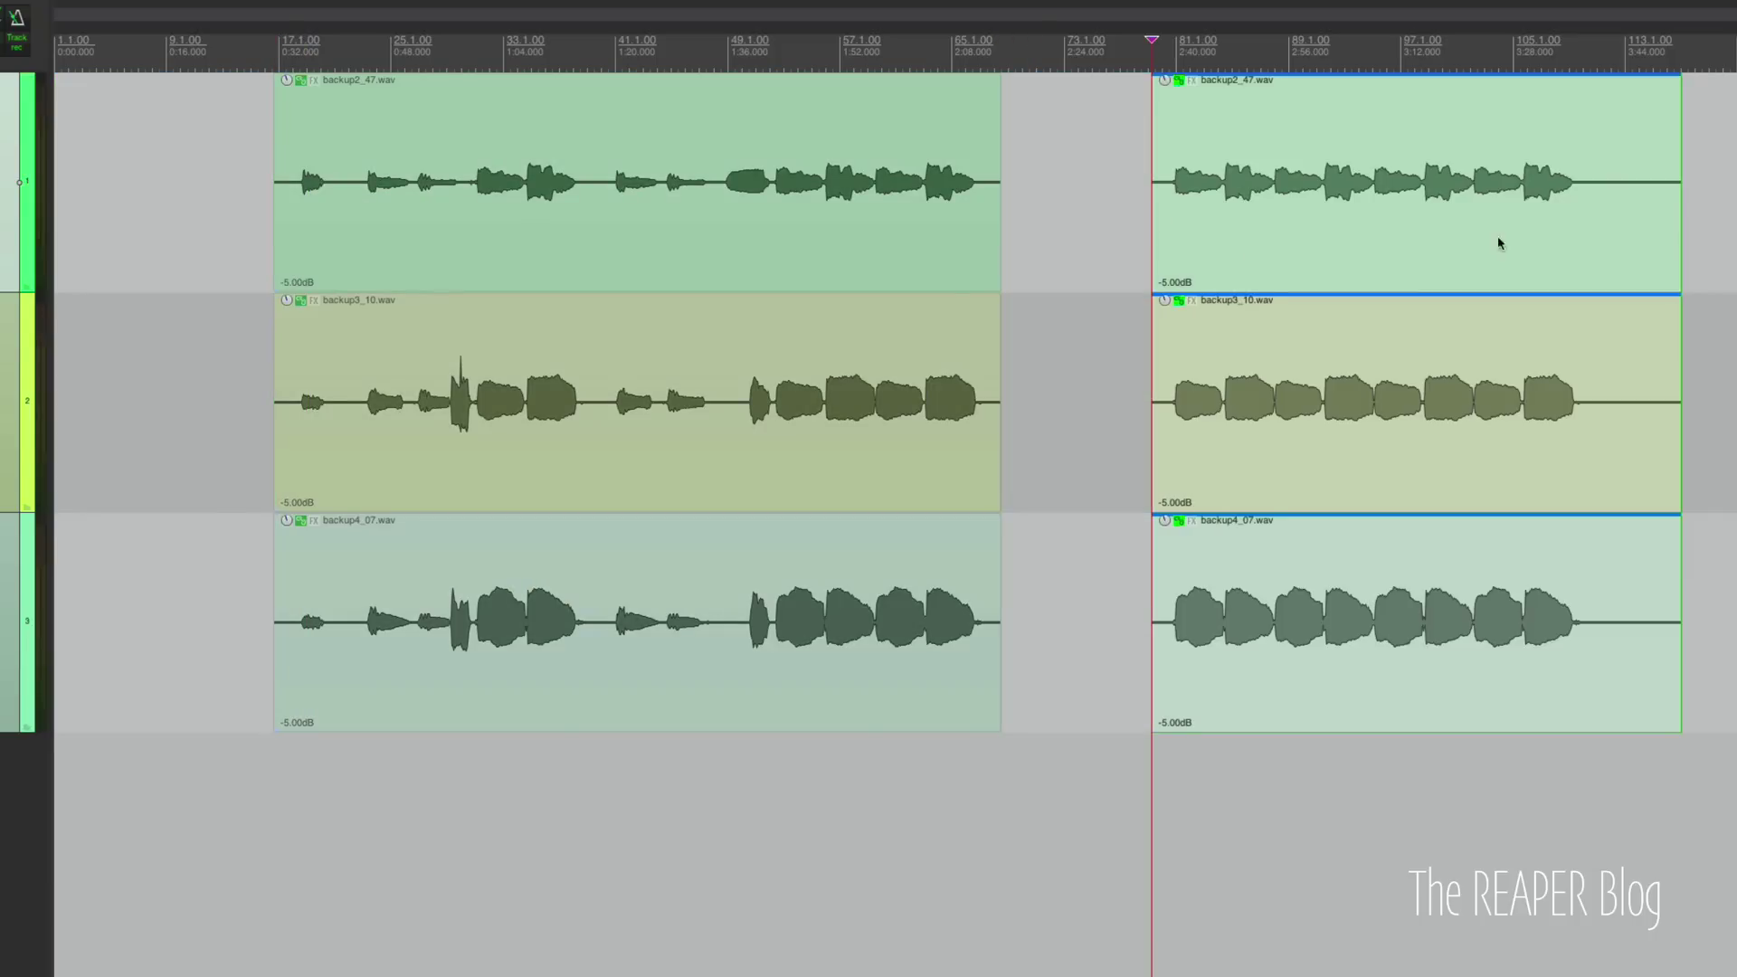
click(1581, 197)
key(s)
key(Delete)
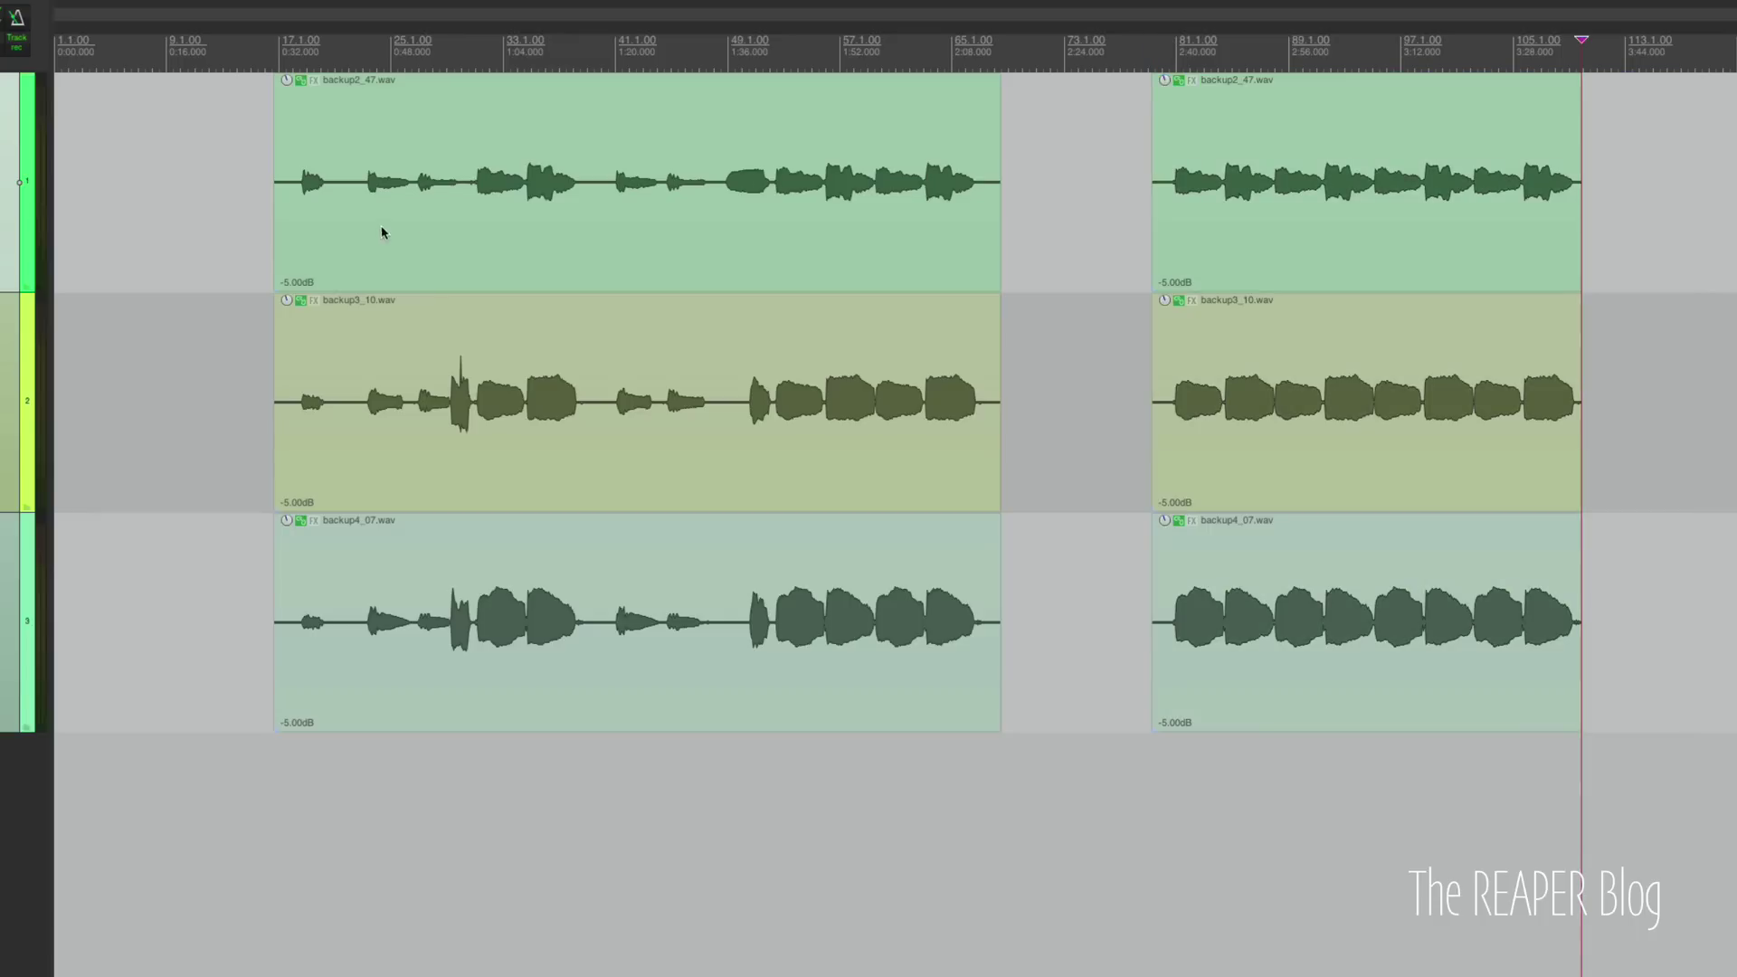
Add a short fade-in to the first grouped set of vocal items, then trim its end edge with a very short fade-out.
click(317, 255)
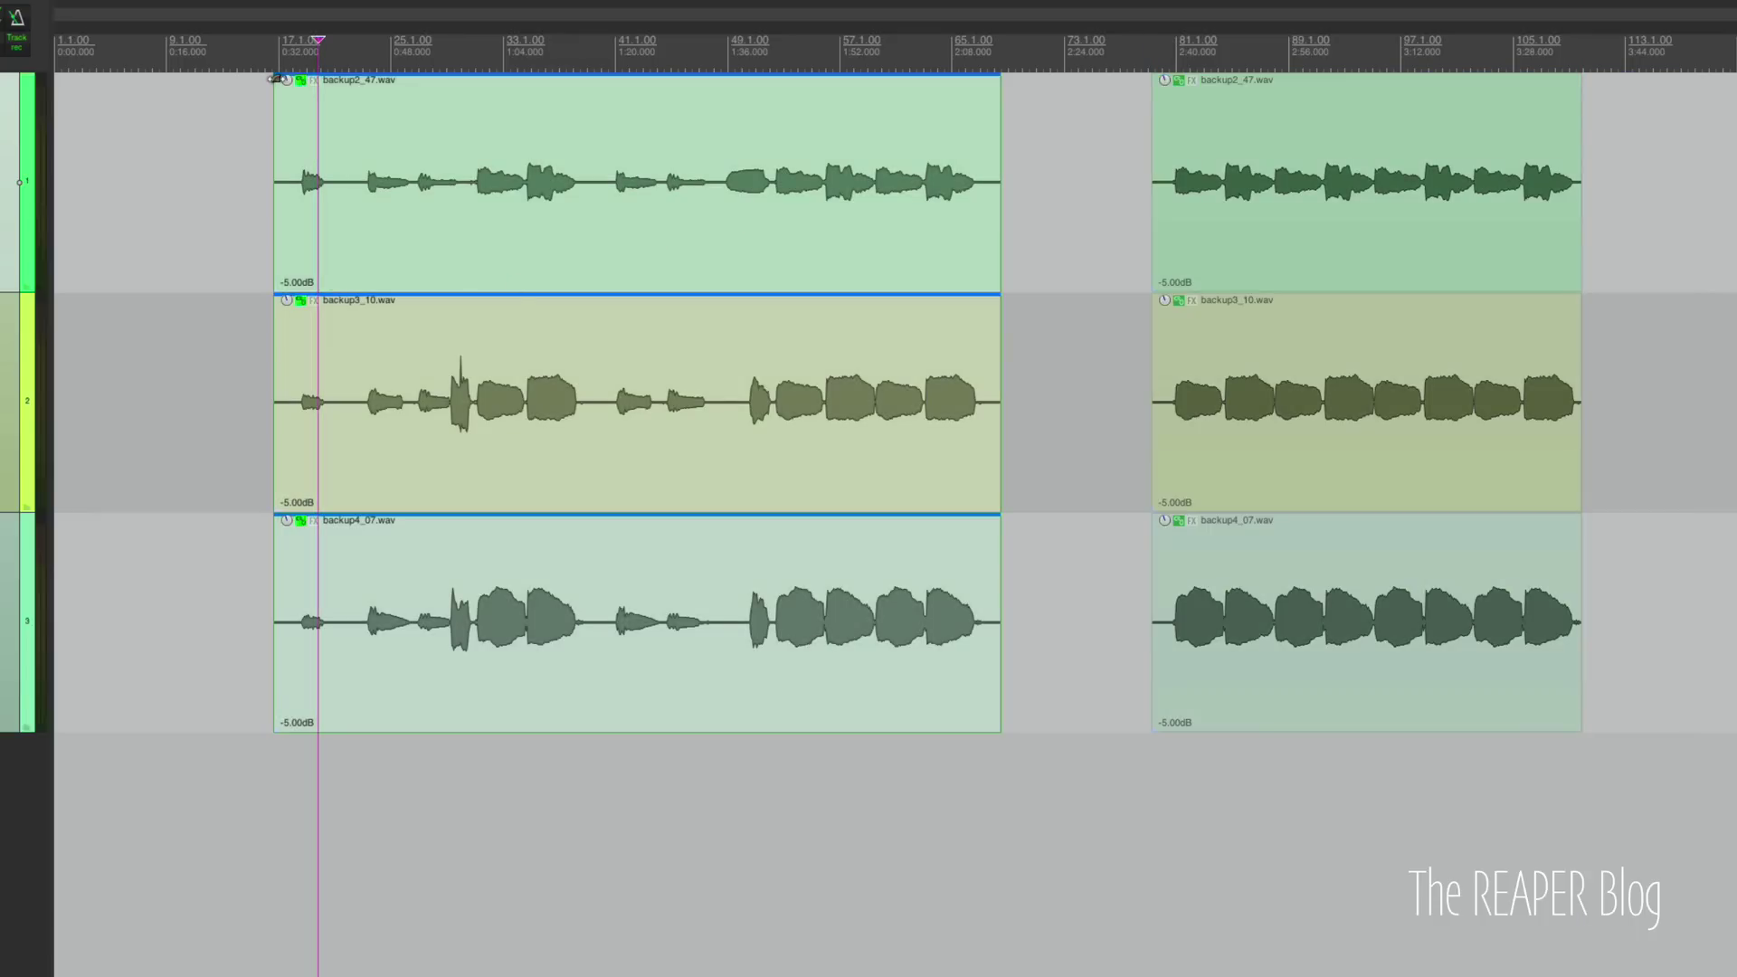
drag(277, 80, 303, 80)
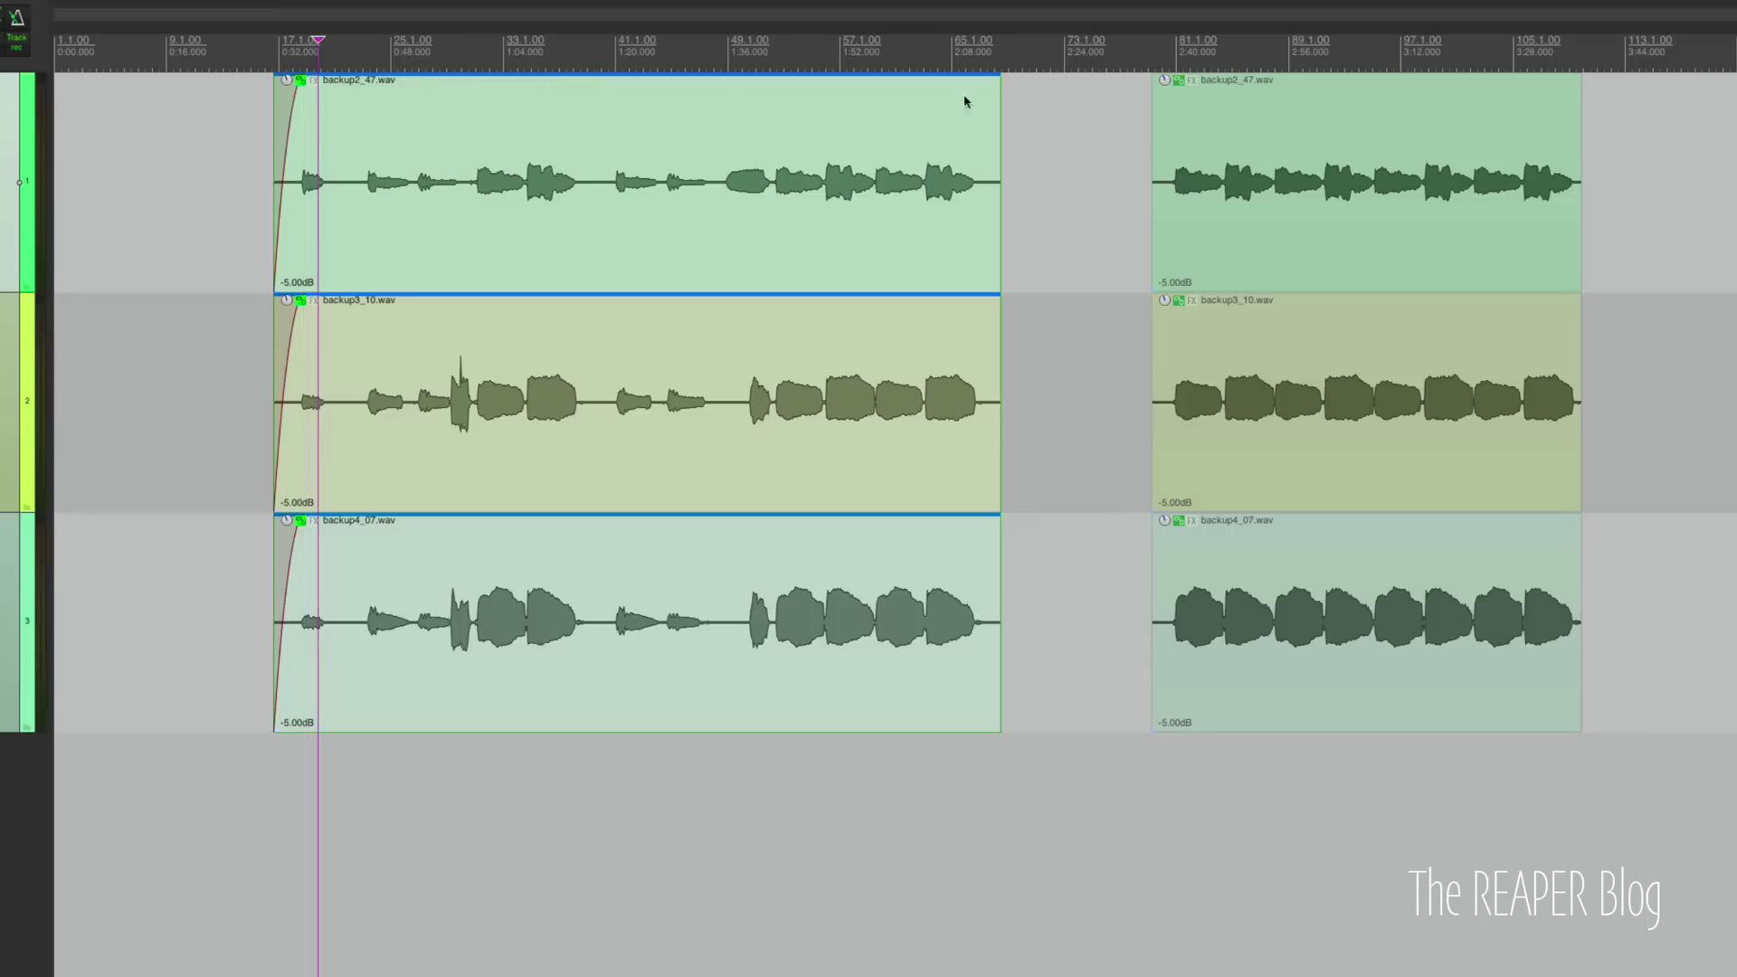
drag(998, 79, 958, 80)
drag(830, 78, 972, 128)
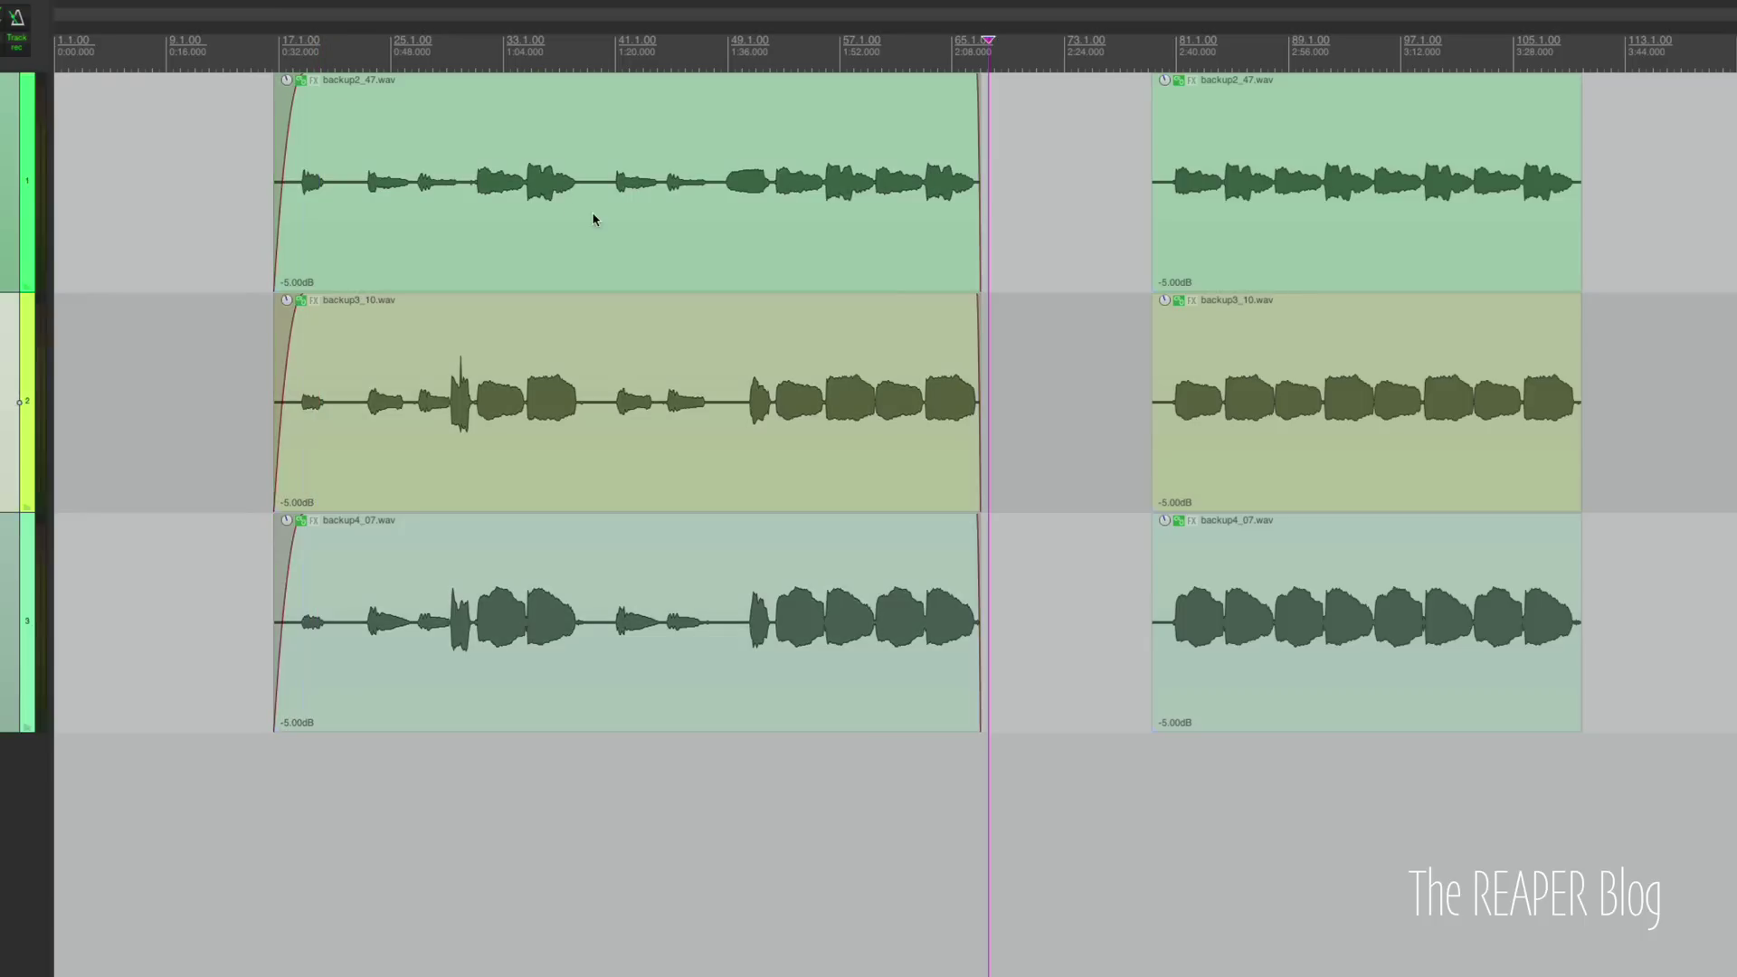
click(593, 219)
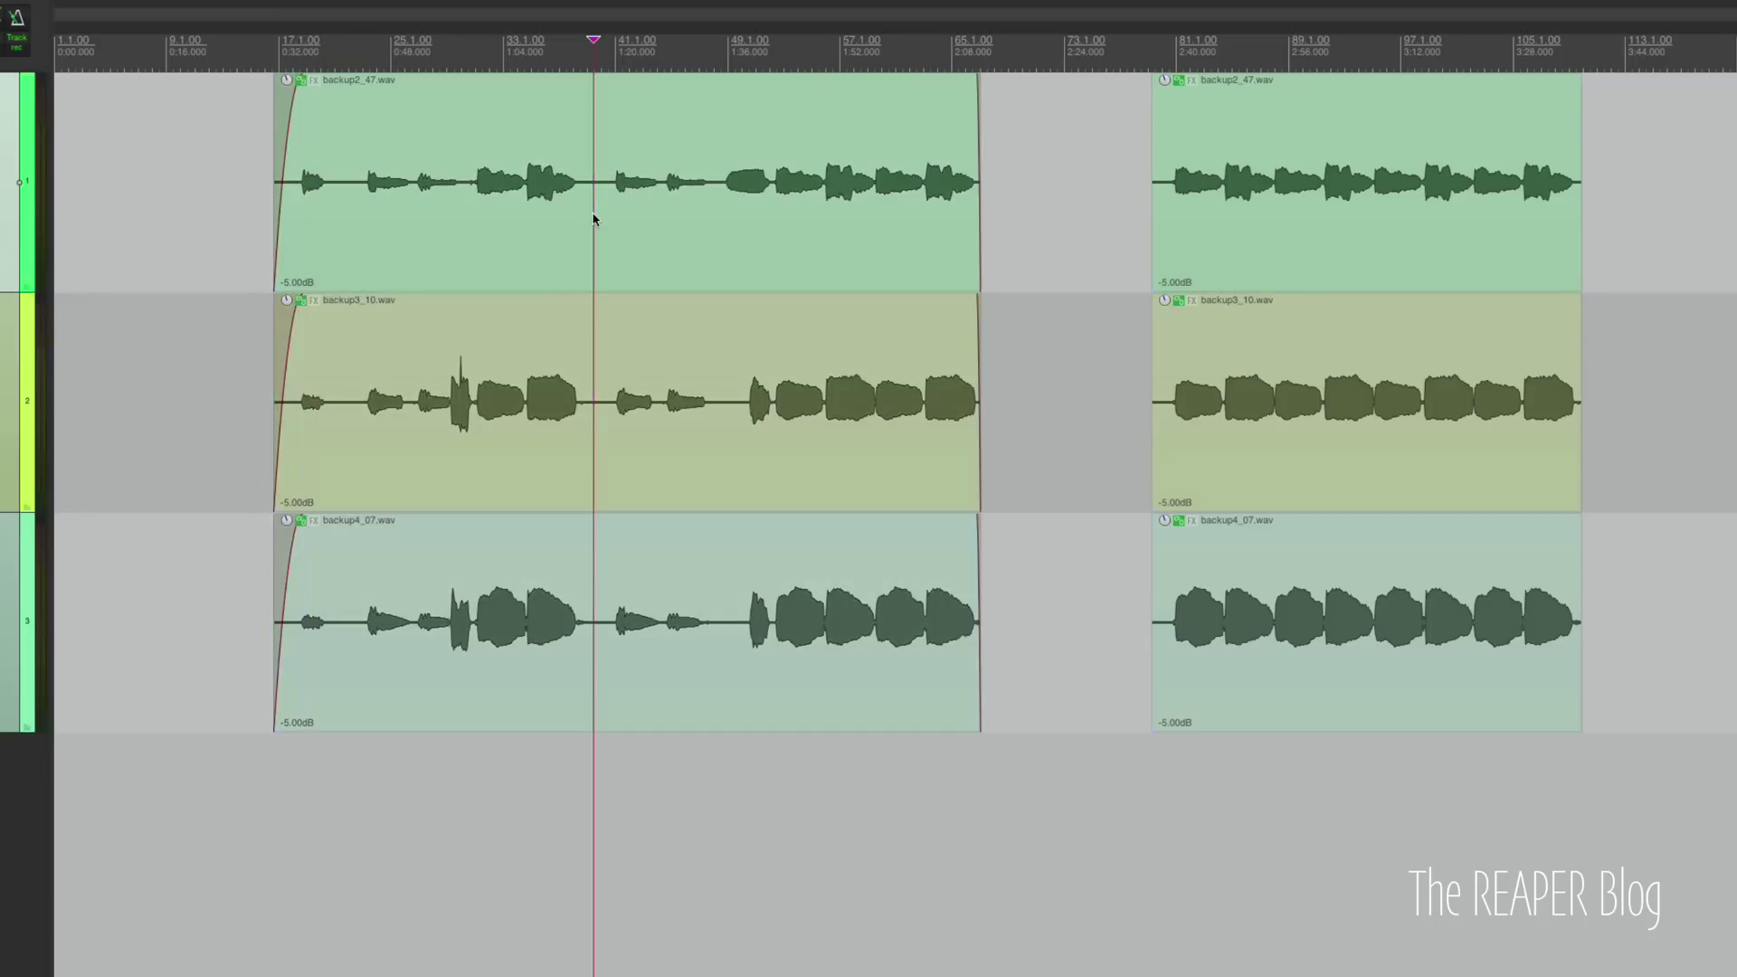
Undo the fades and the end trim on the first grouped set.
key(super+z)
key(super+z)
key(super+z)
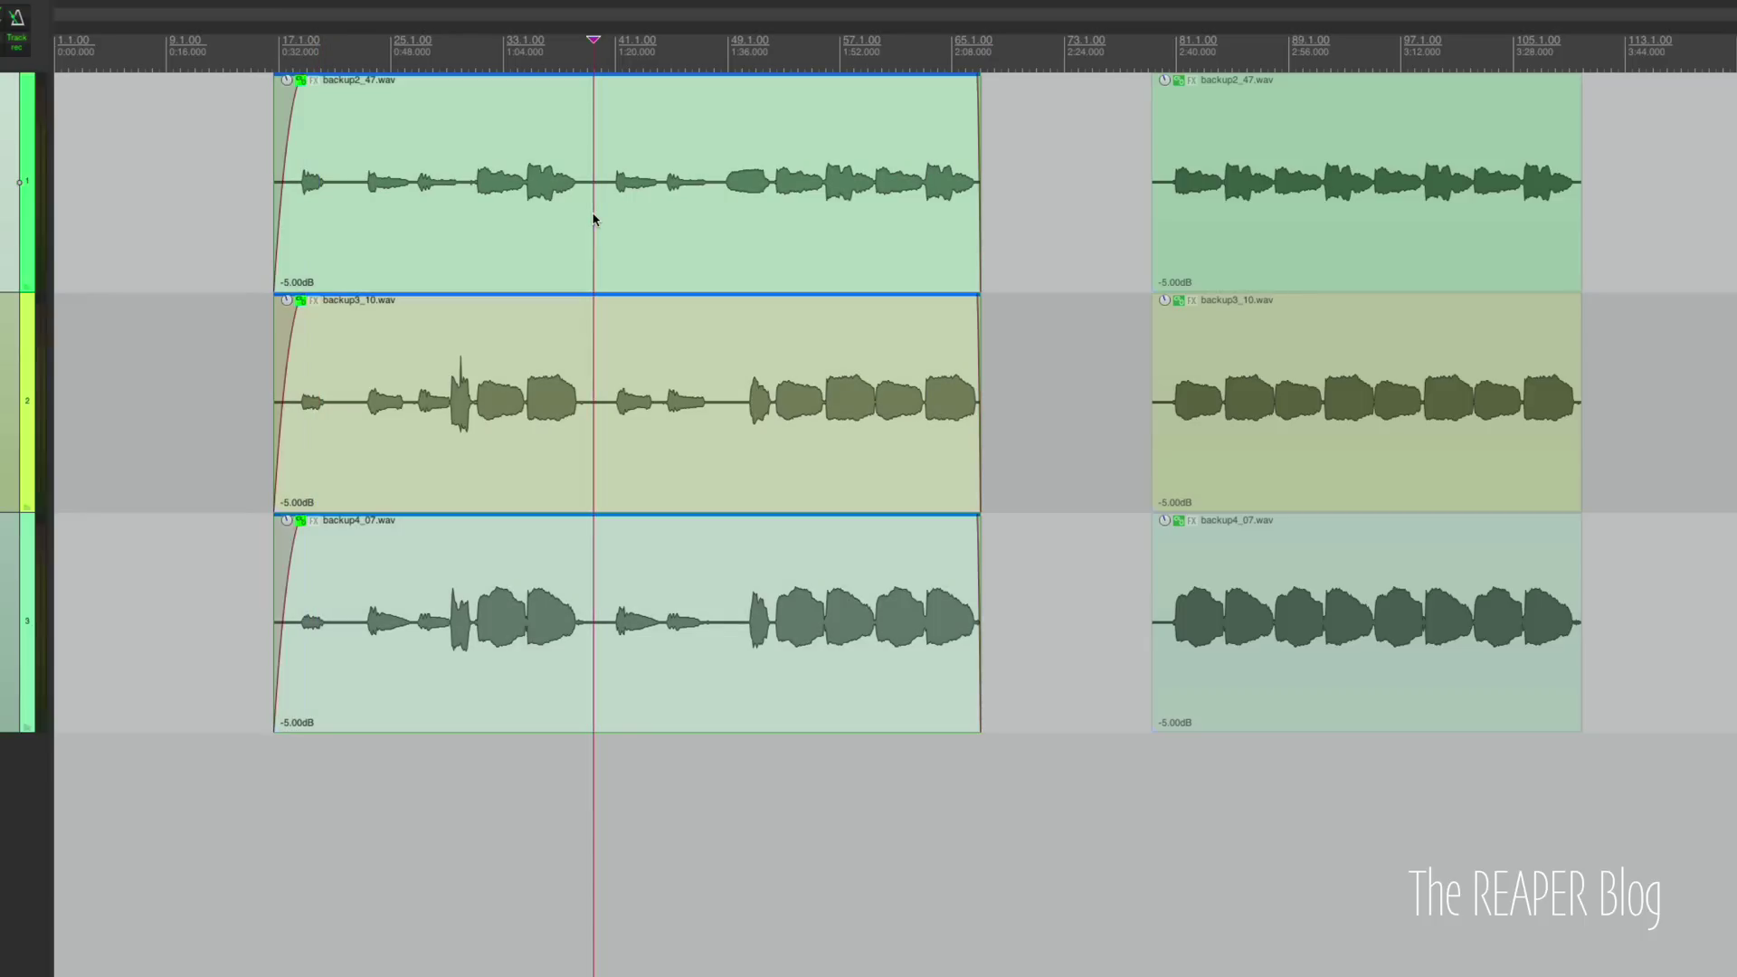
key(super+z)
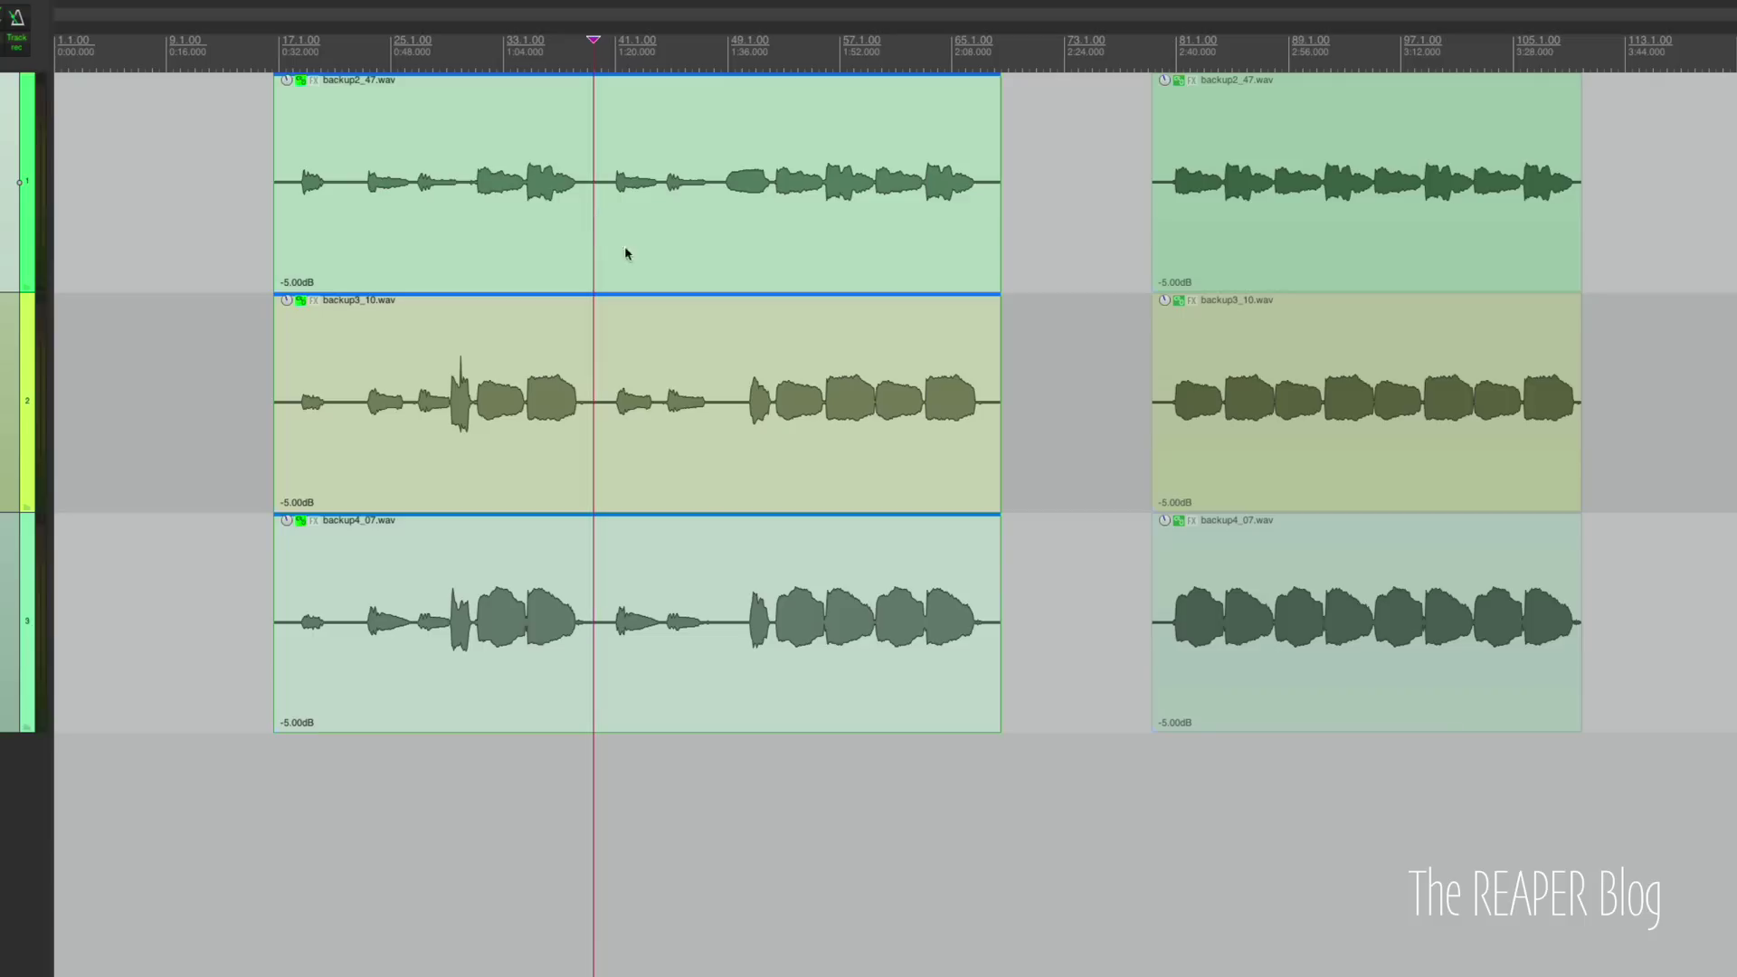
Select both grouped sets of vocal items together.
click(736, 253)
super+click(1289, 220)
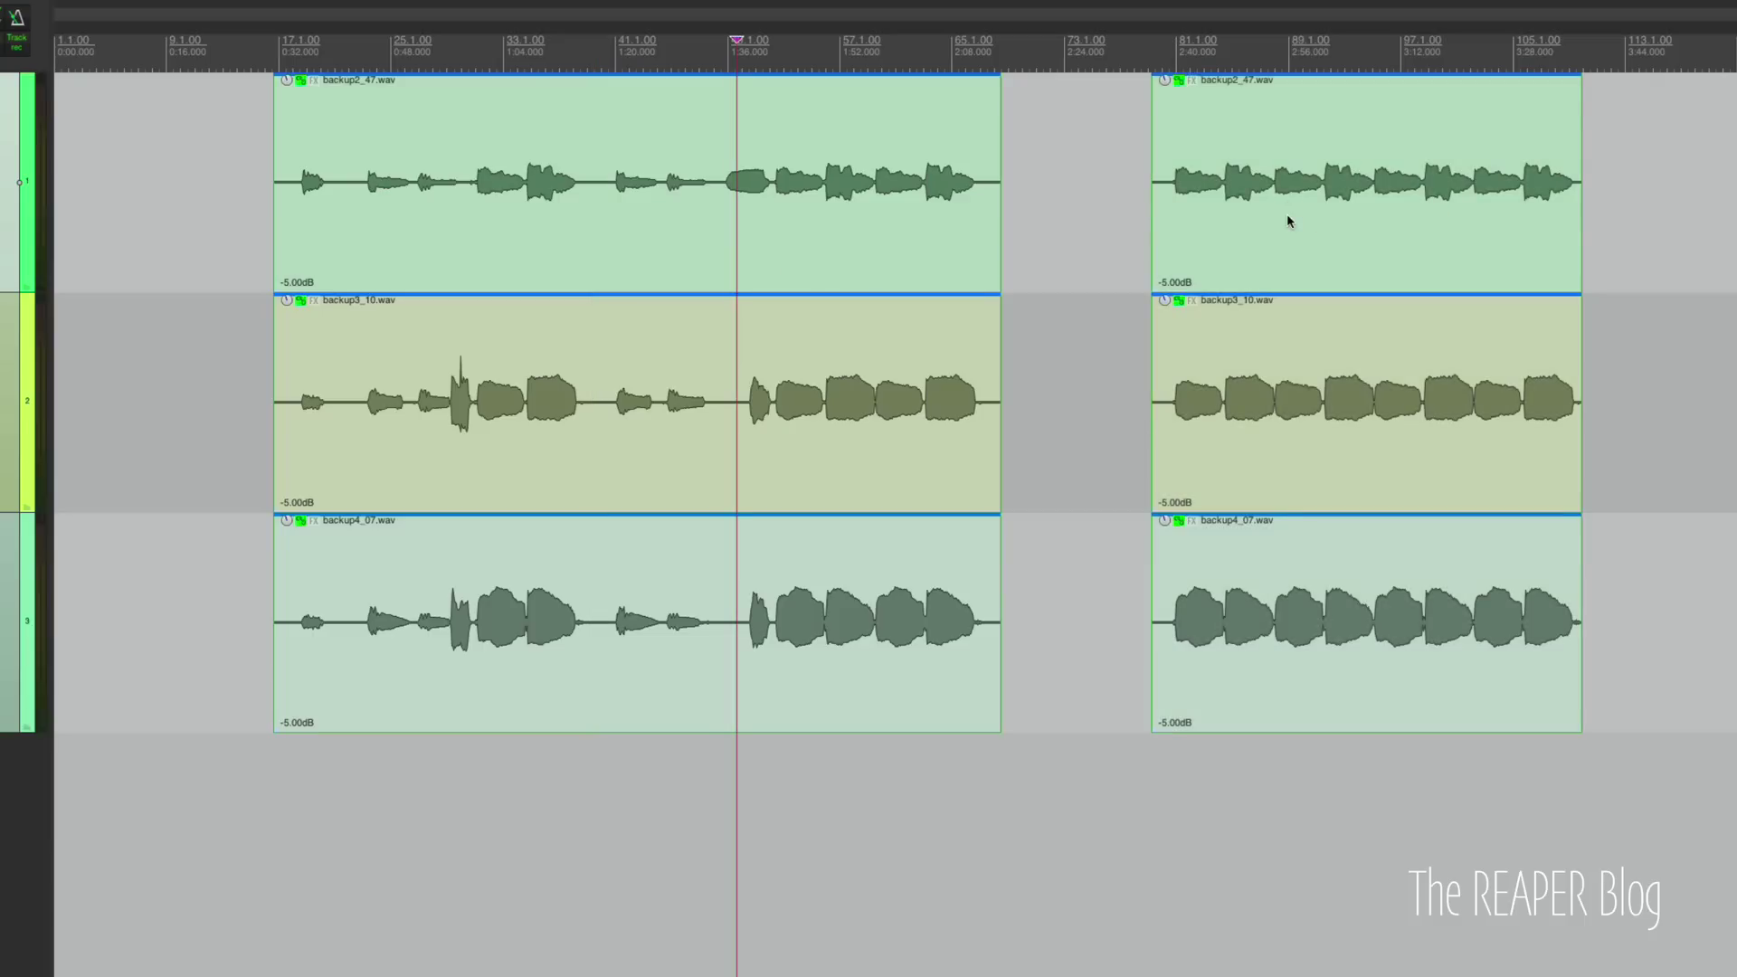
key(space)
click(1071, 217)
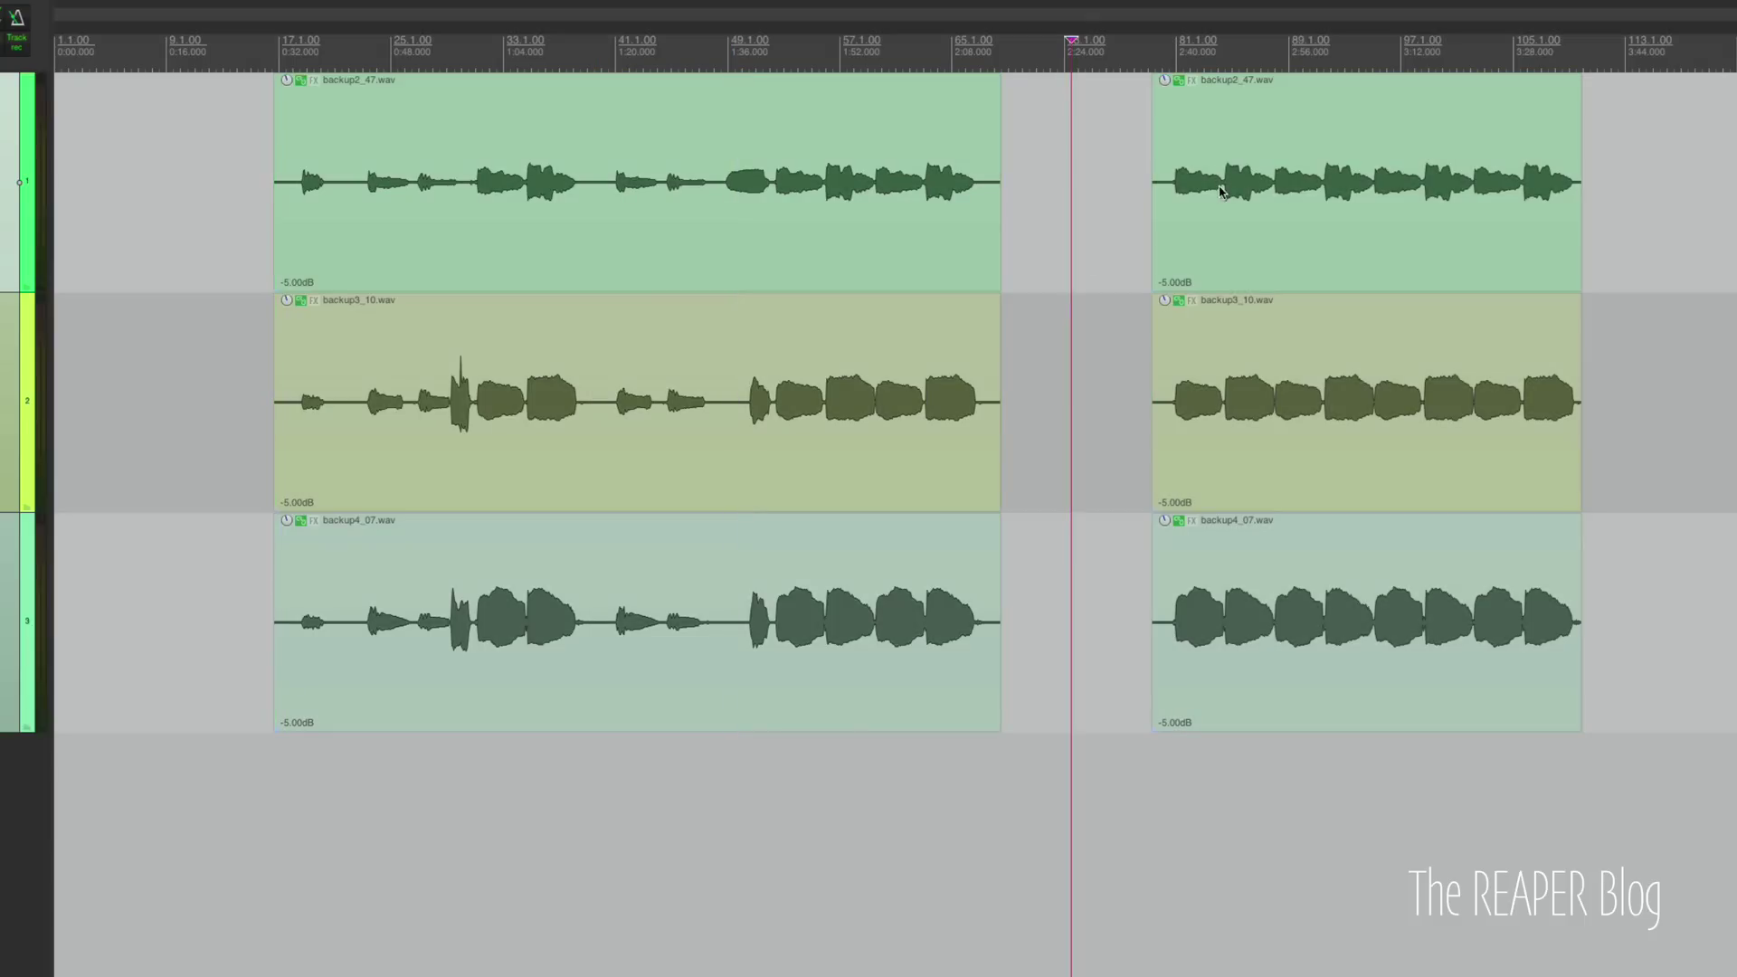
click(1221, 191)
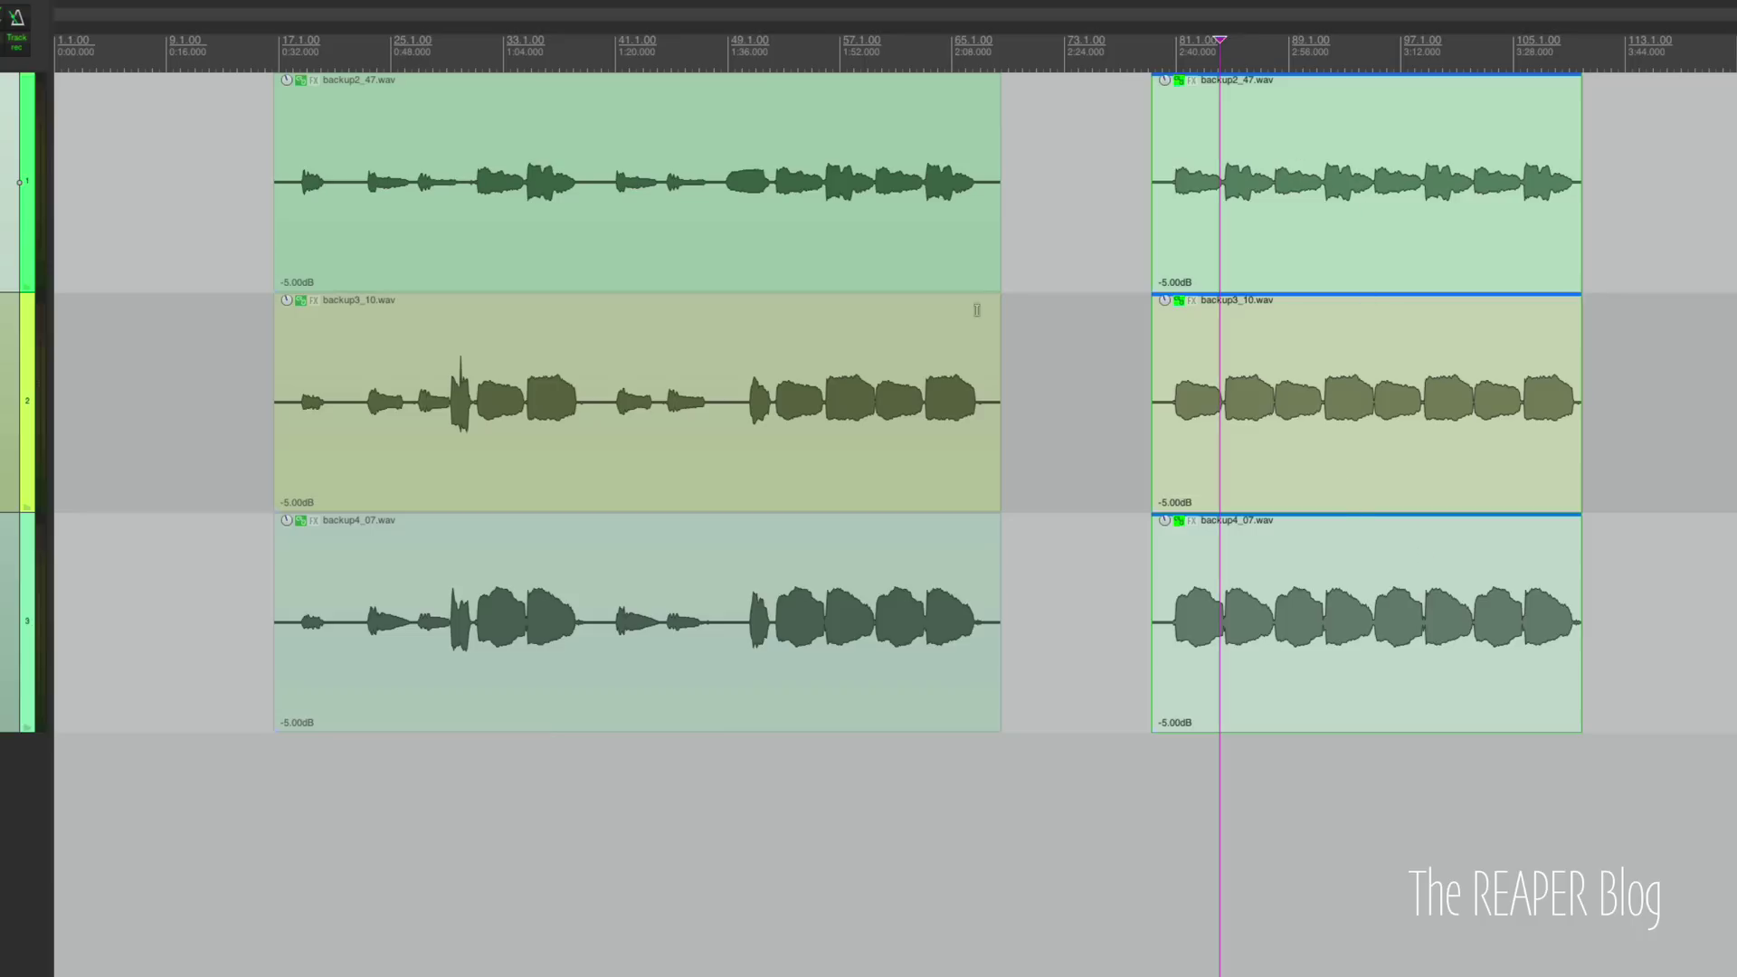
click(903, 316)
ctrl+click(1393, 170)
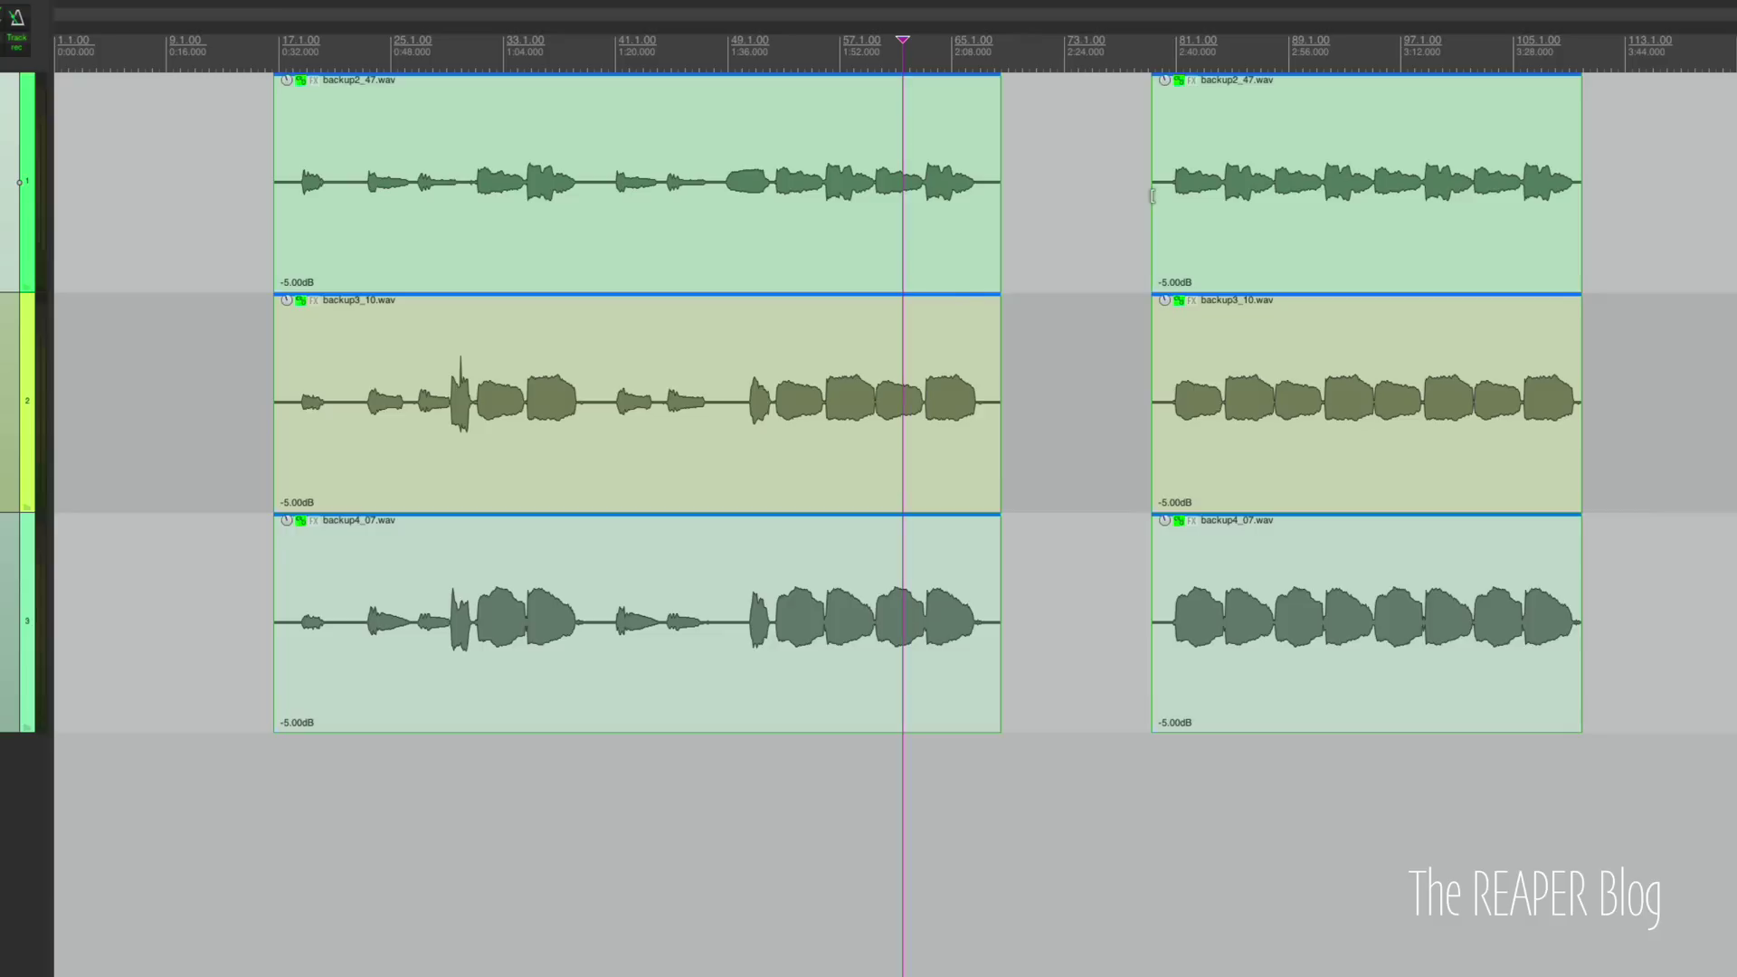
Trim the selected sets' start edges closer to the first phrases, and give all items long fade-ins and fade-outs at once.
mouse_move(1152, 195)
mouse_down()
mouse_move(1176, 208)
mouse_move(1119, 211)
mouse_move(1166, 212)
mouse_up()
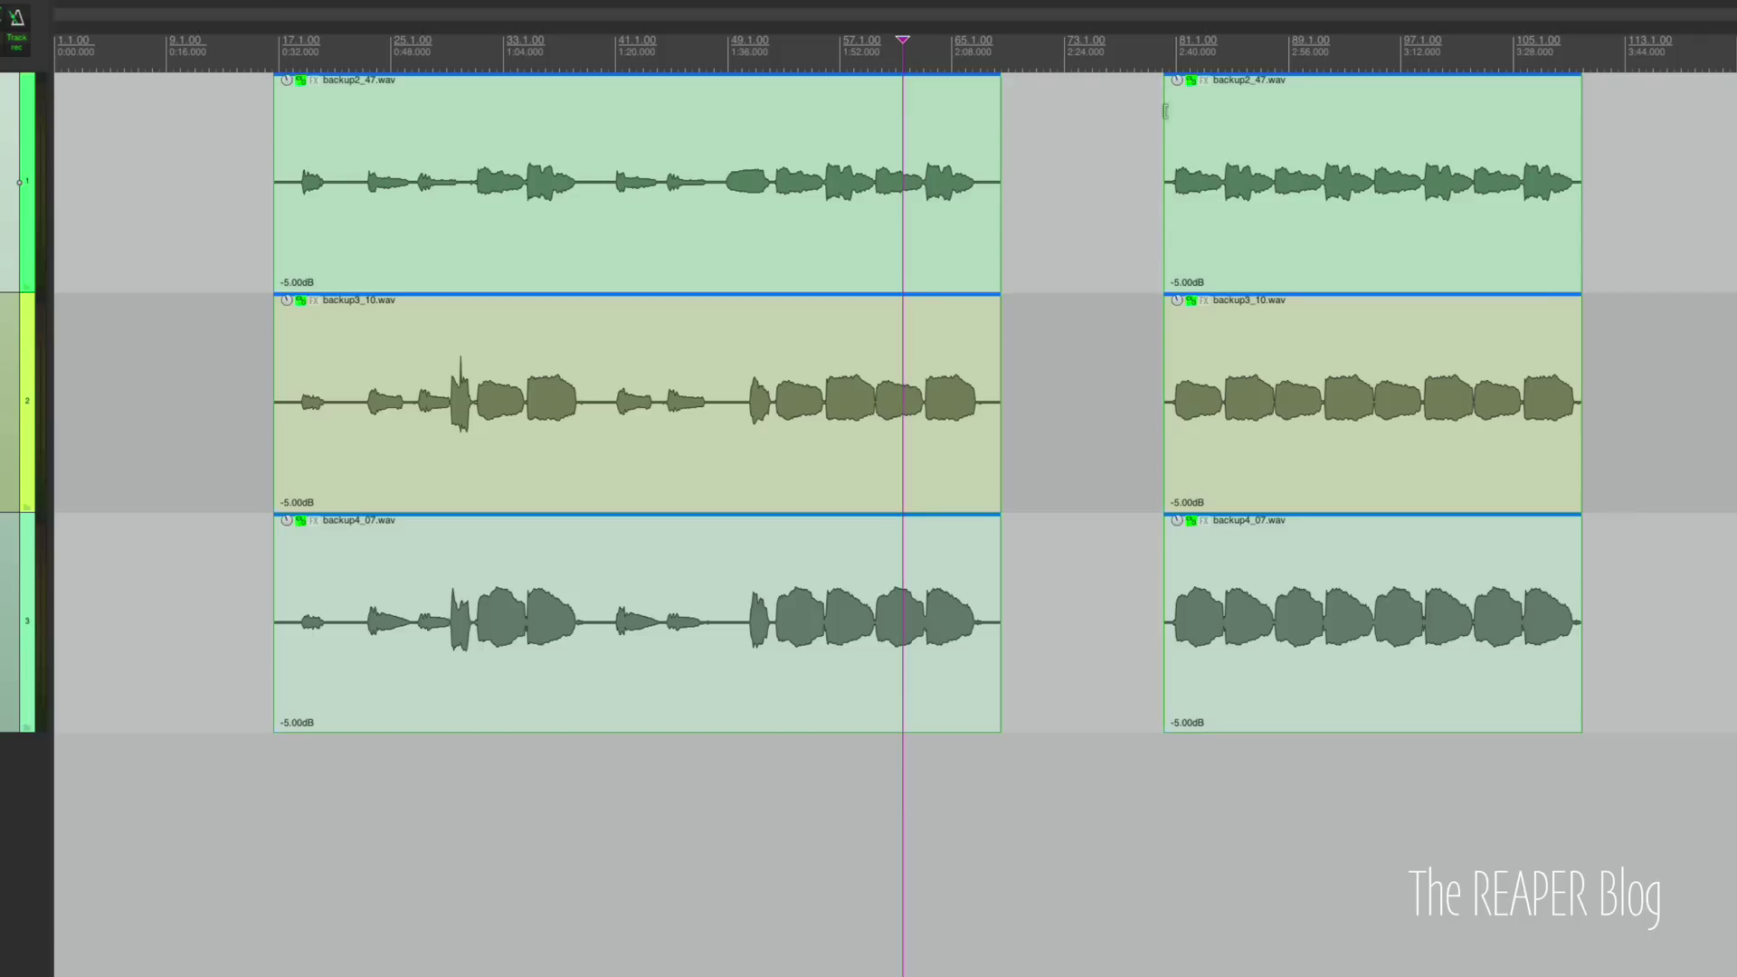
mouse_move(1165, 150)
mouse_down()
mouse_move(1122, 149)
mouse_move(1185, 152)
mouse_move(1170, 153)
mouse_up()
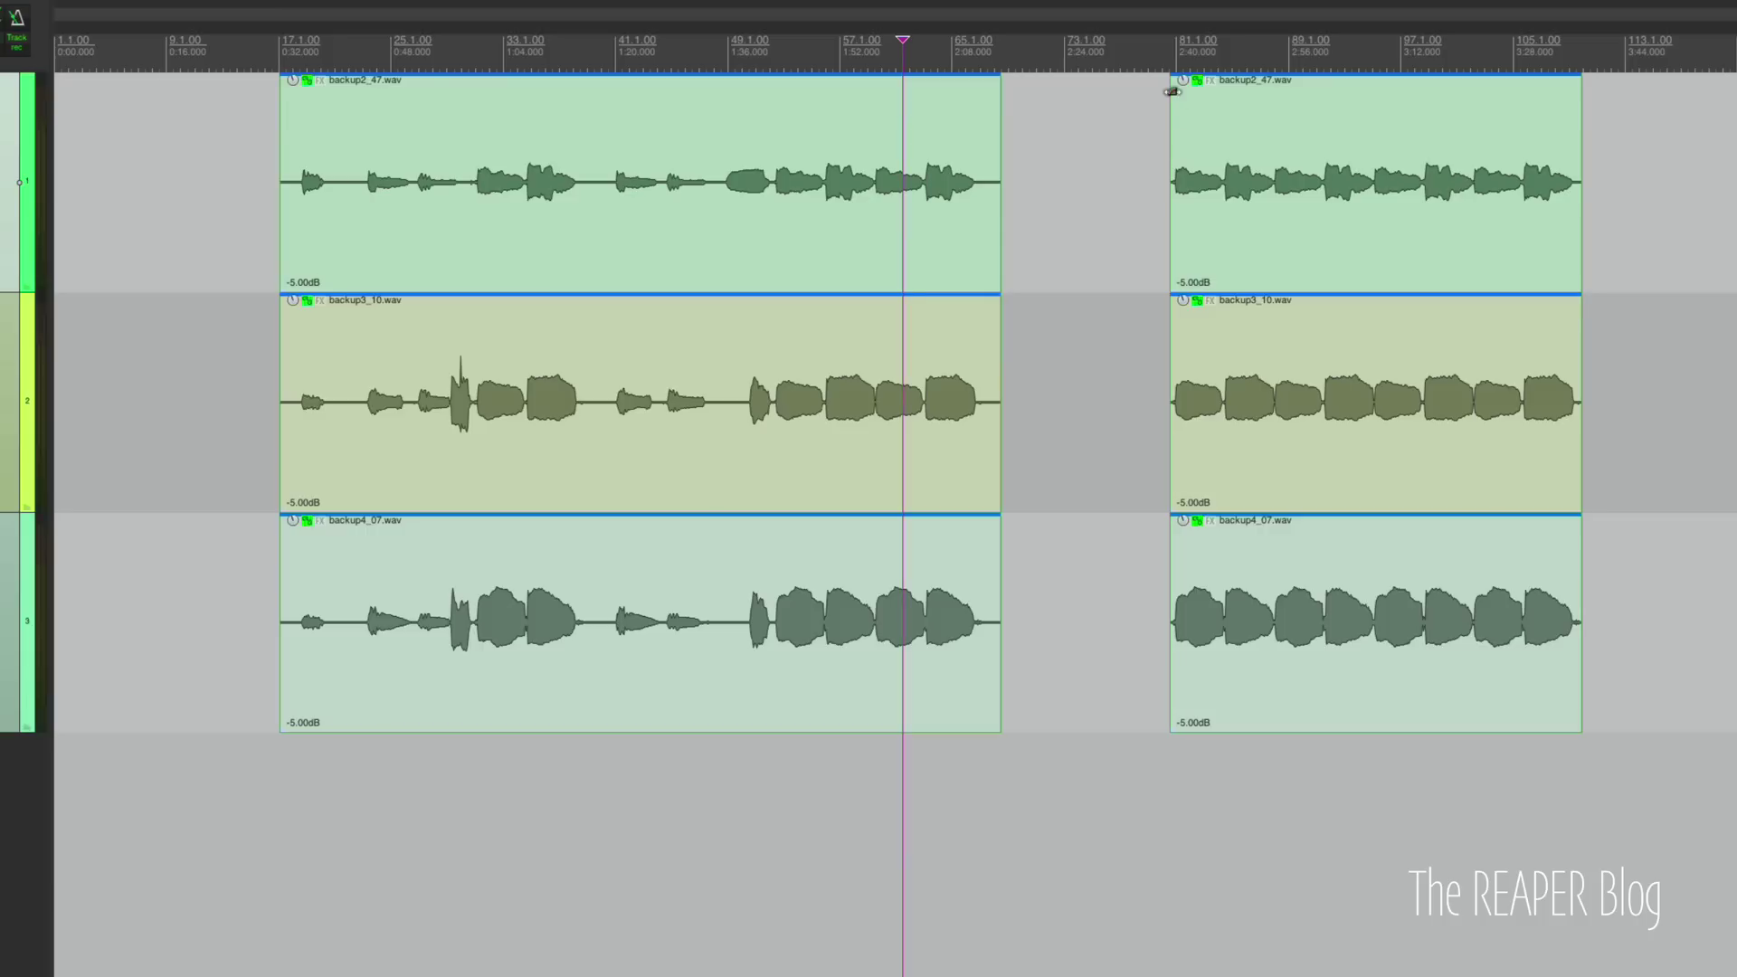
drag(1175, 85, 1321, 96)
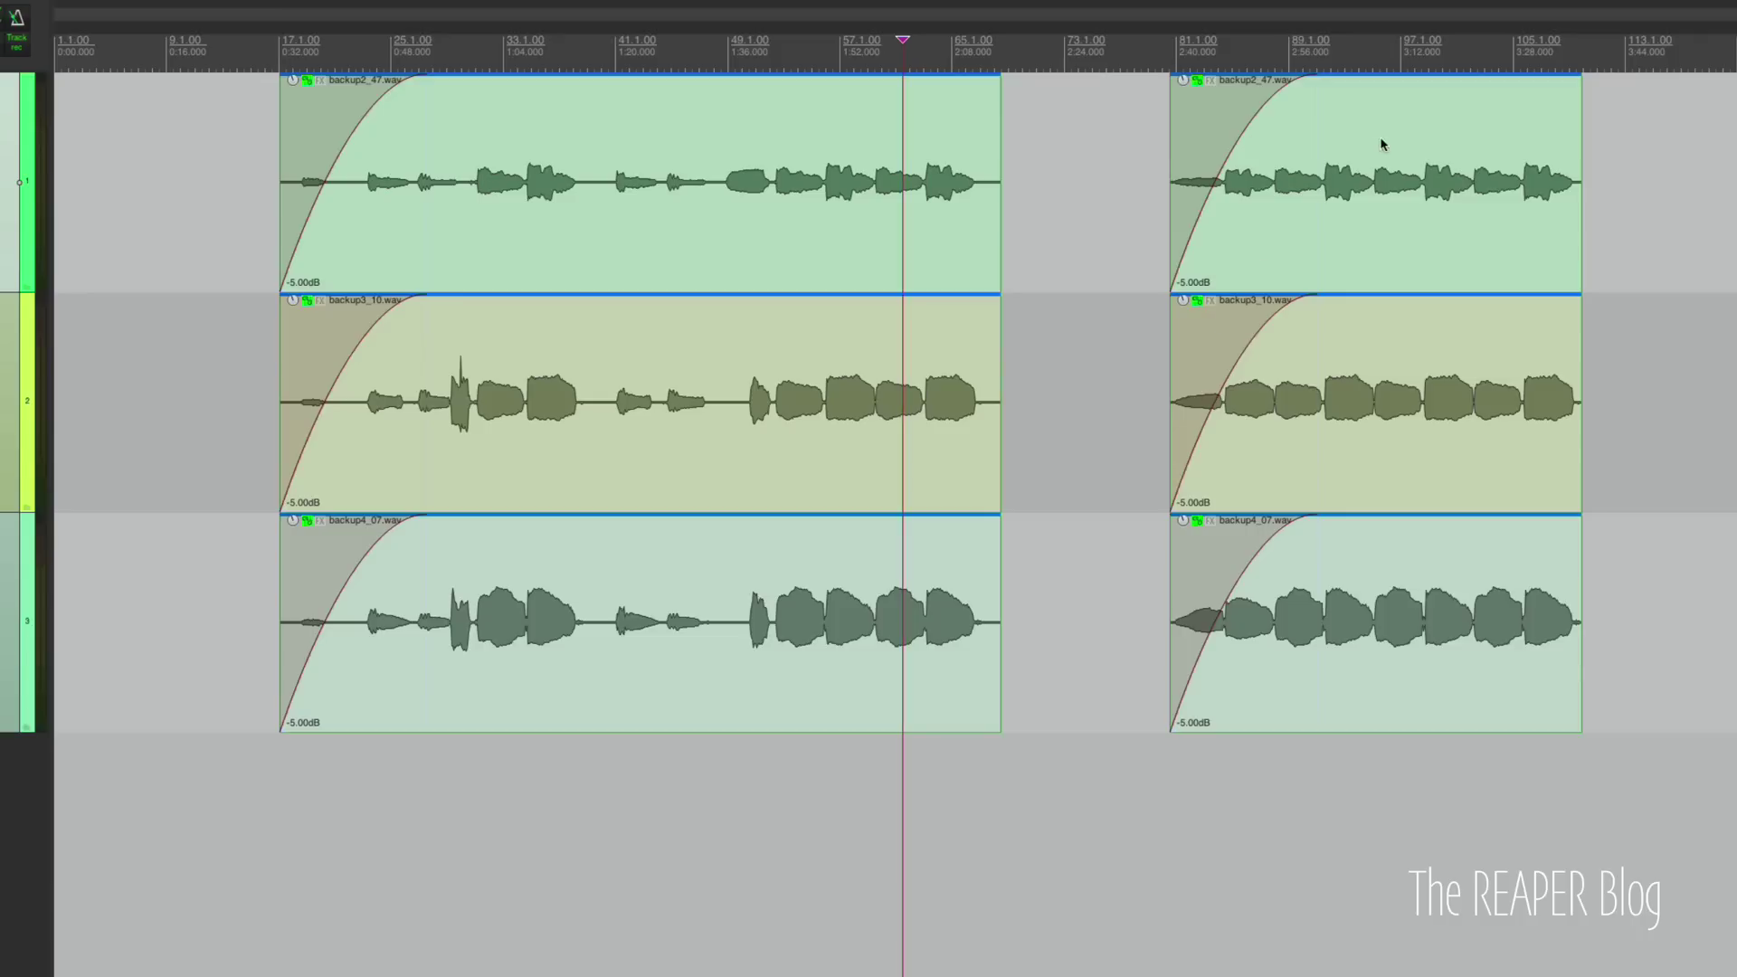
drag(1567, 84, 1502, 86)
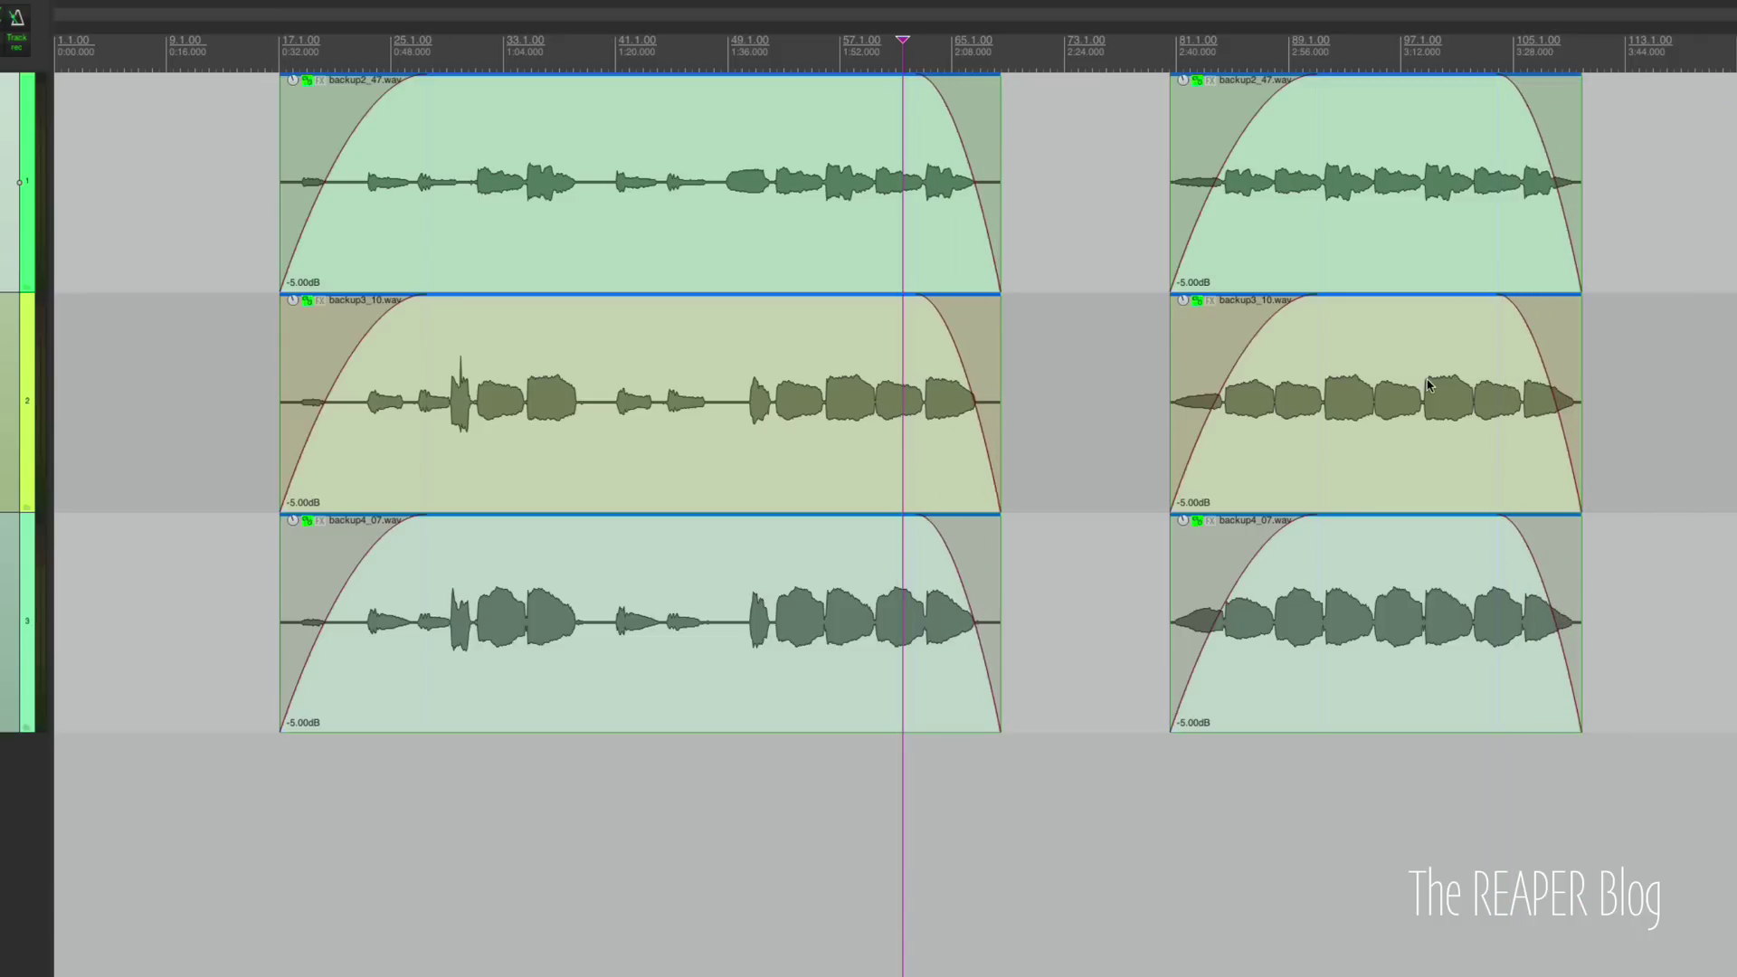
Open the mouse modifier preferences and examine the Move crossfade options of the Shift modifier for Media item fade/autocrossfade left drag.
key(super+comma)
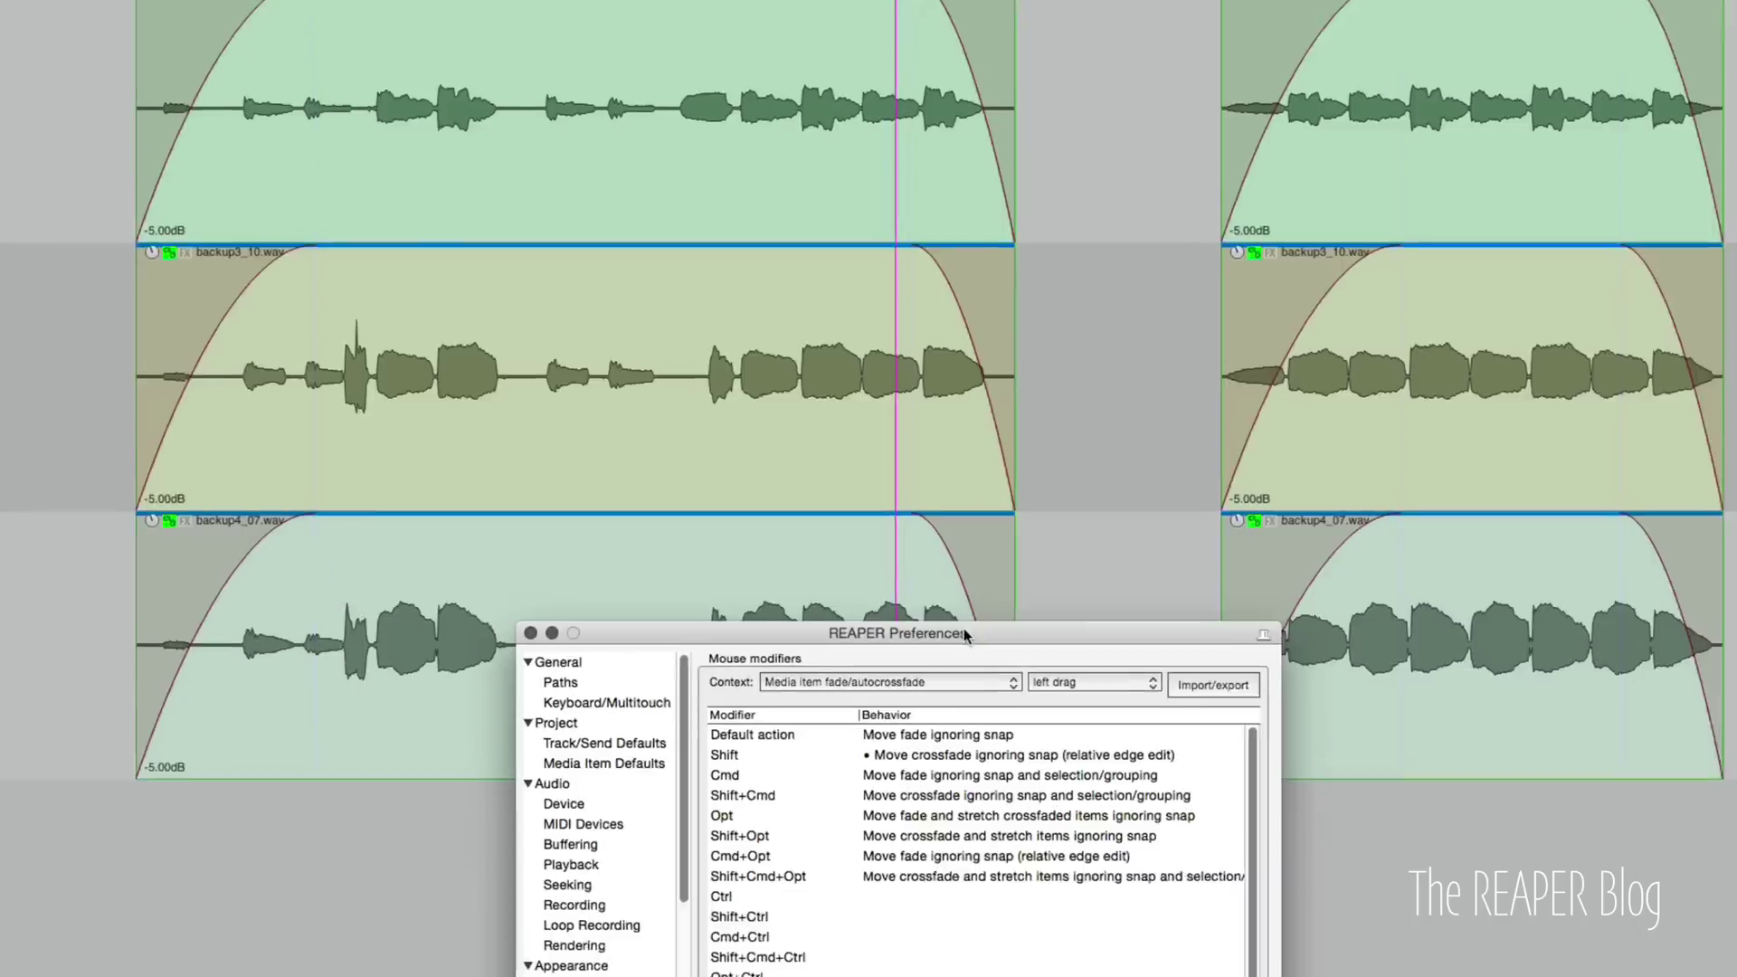
drag(961, 609, 1012, 316)
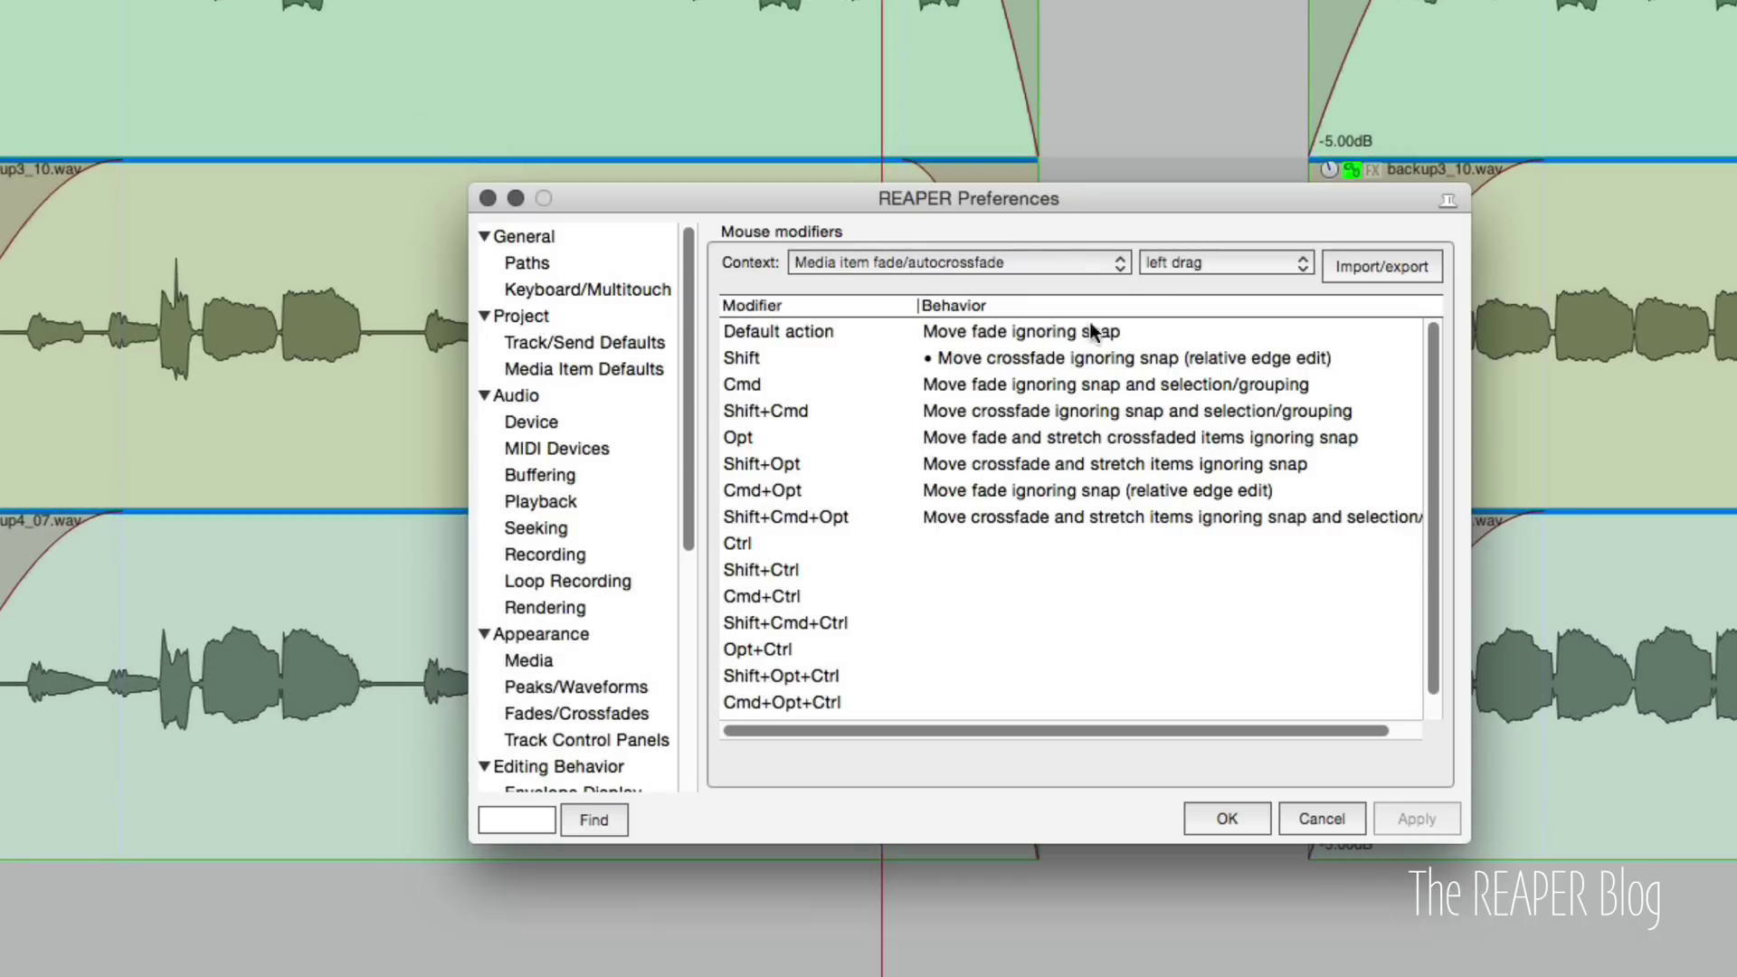
click(1047, 359)
double_click(1063, 360)
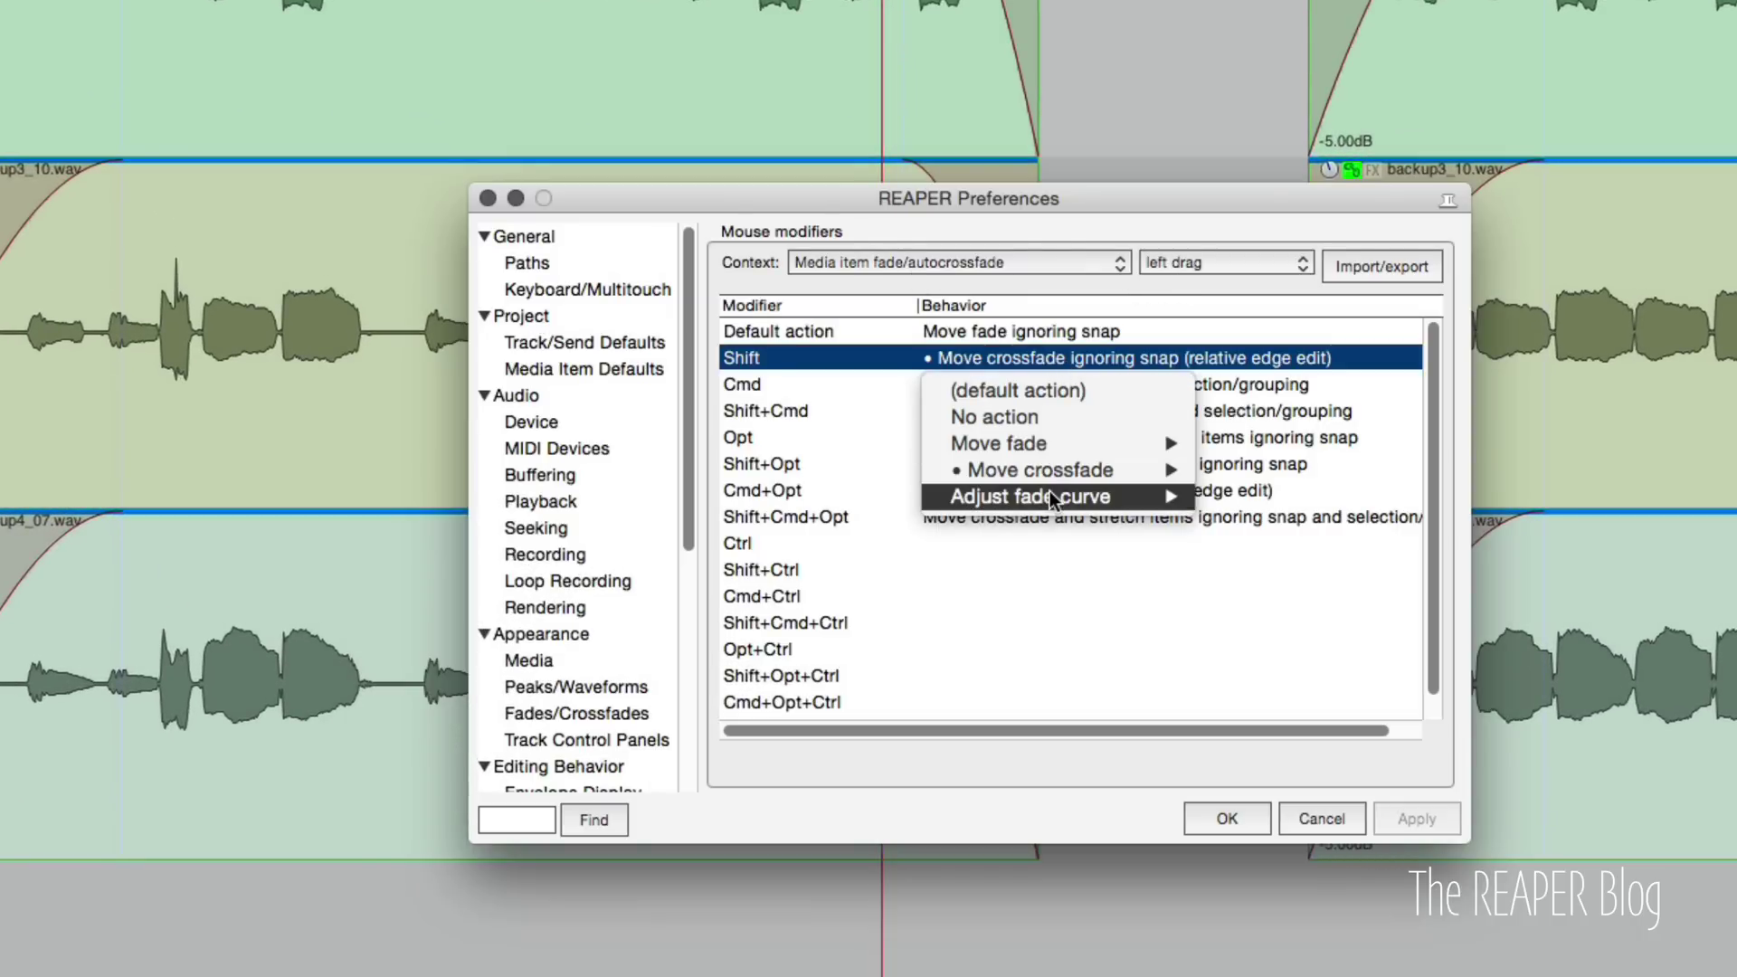
mouse_move(1058, 475)
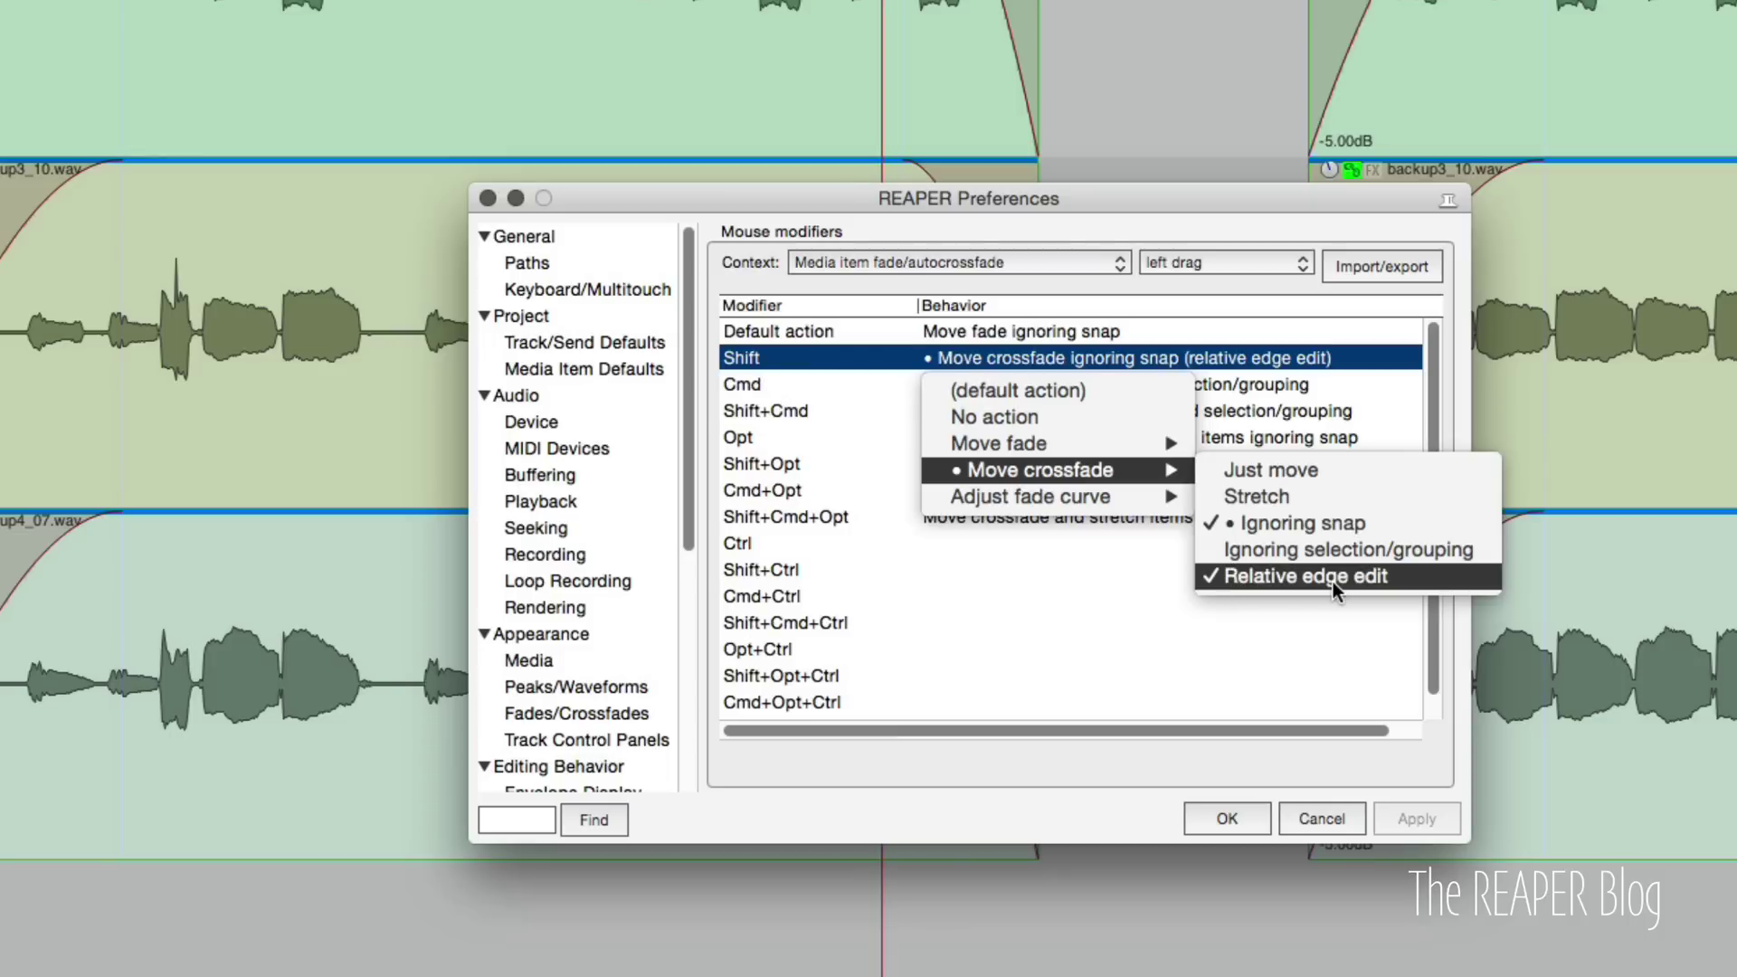
click(1340, 579)
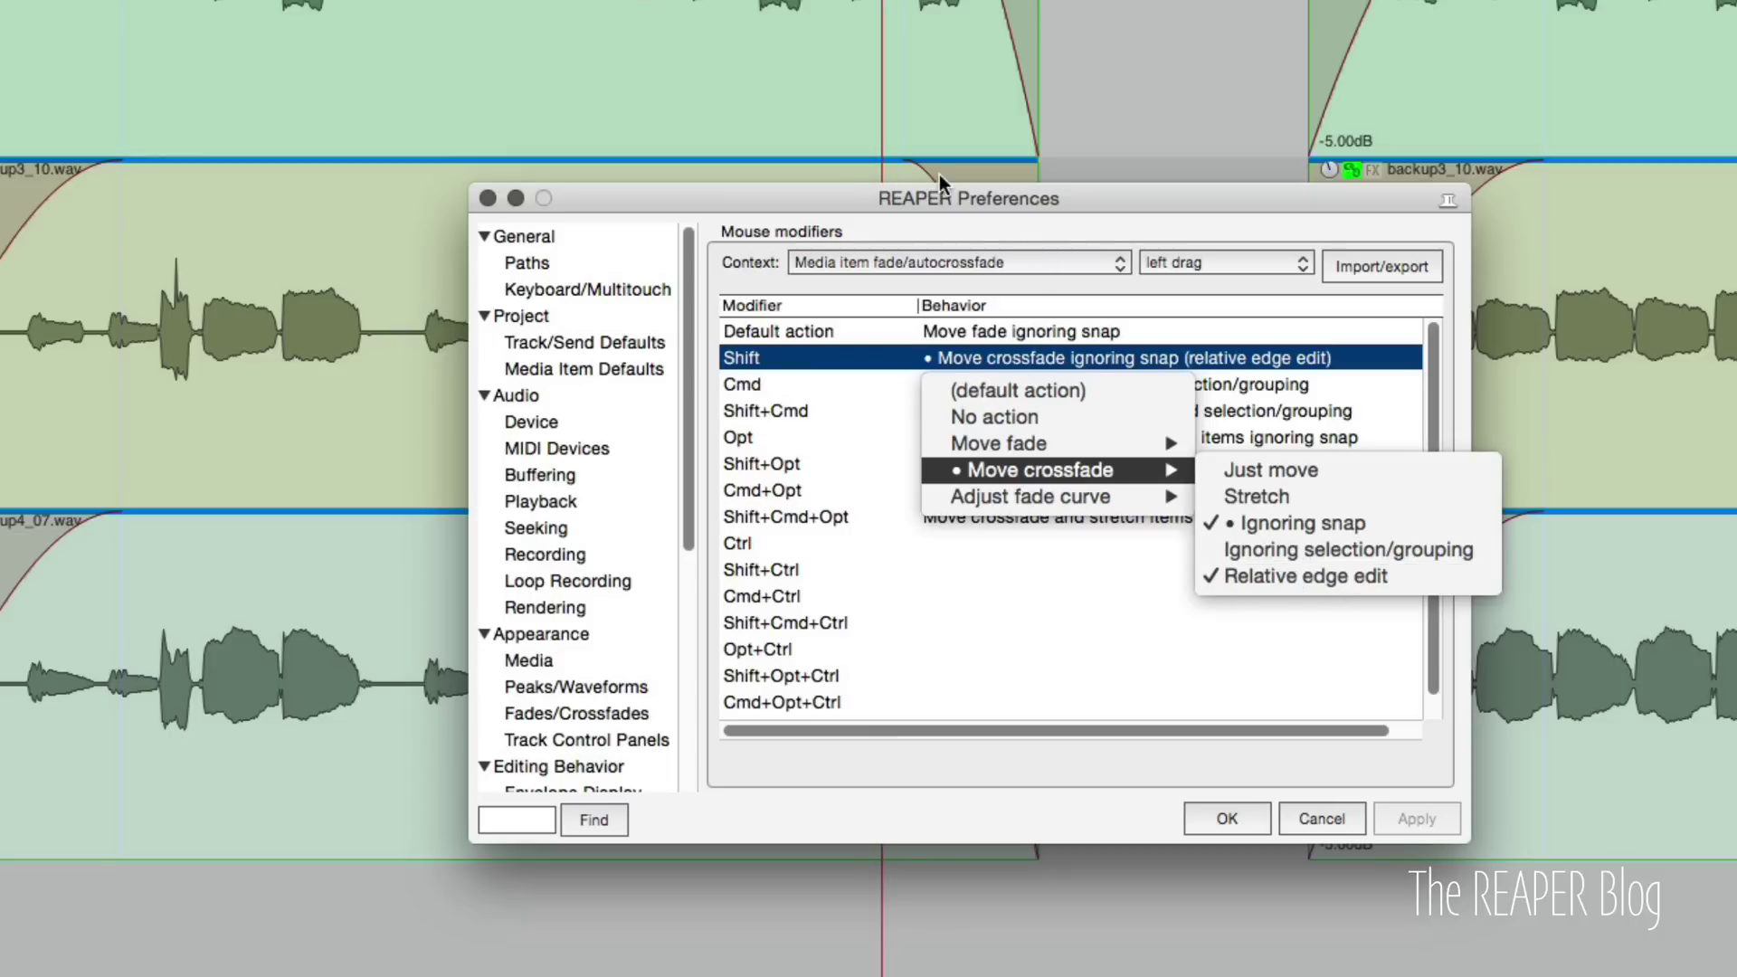
Switch the mouse modifier context to Media item edge and turn off Relative edge edit for the Shift modifier's Move edge behavior.
click(975, 261)
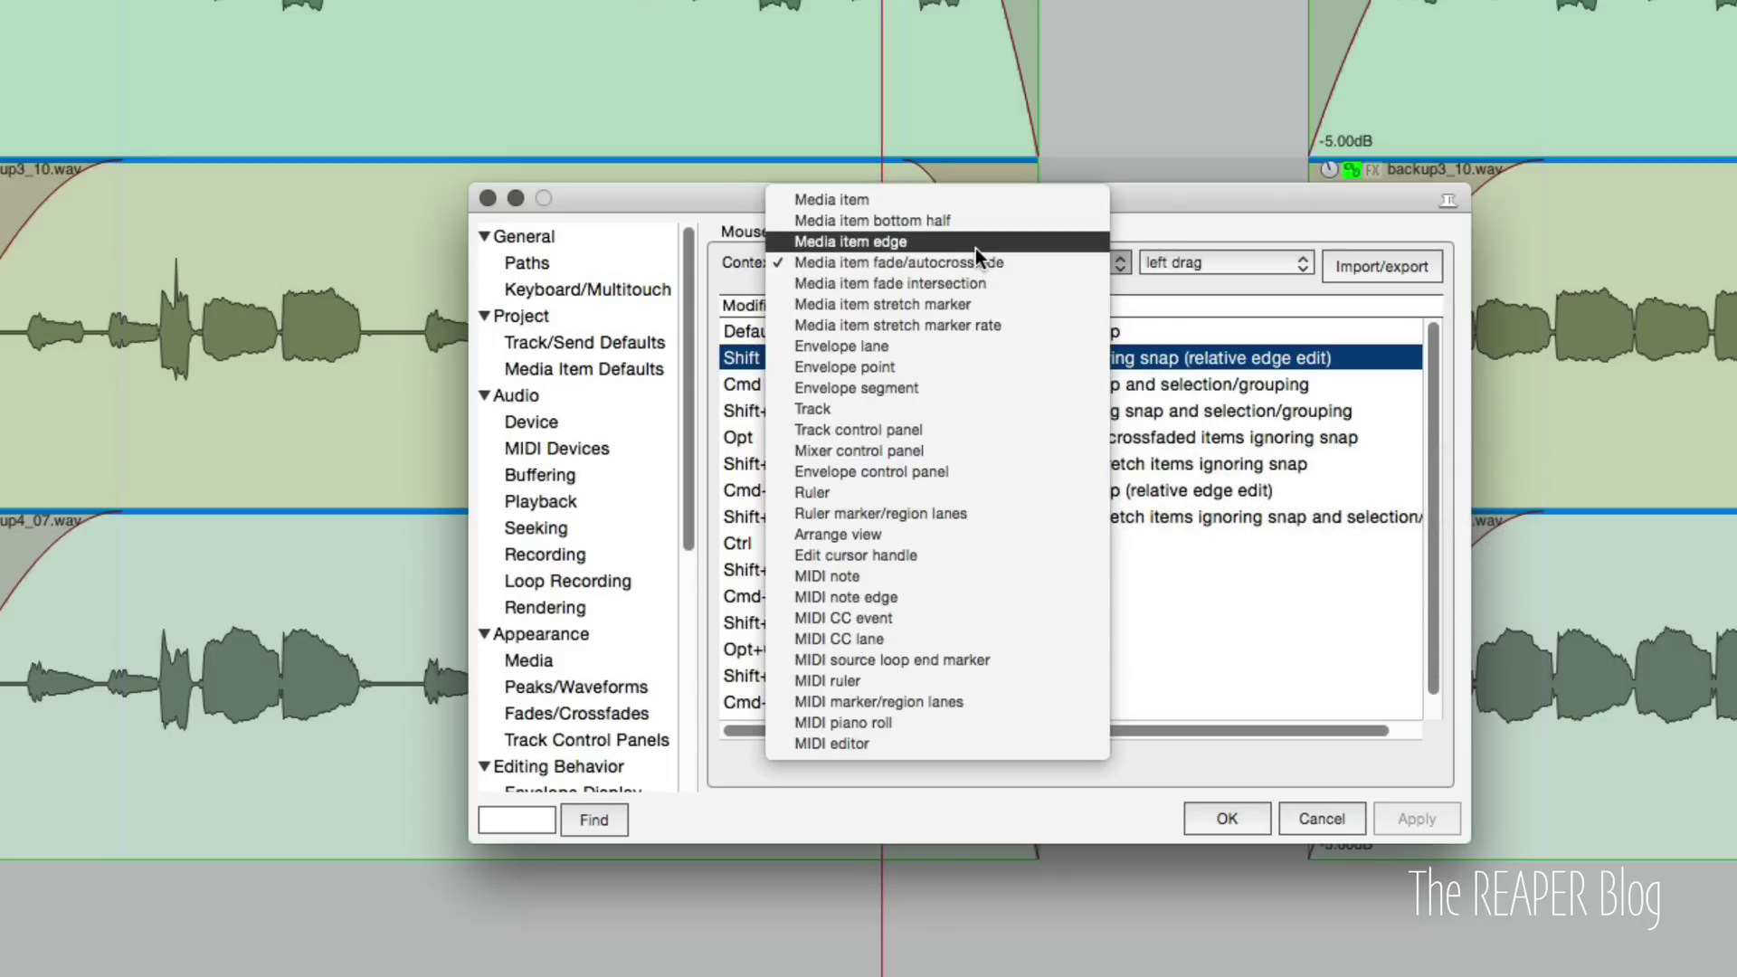
click(975, 242)
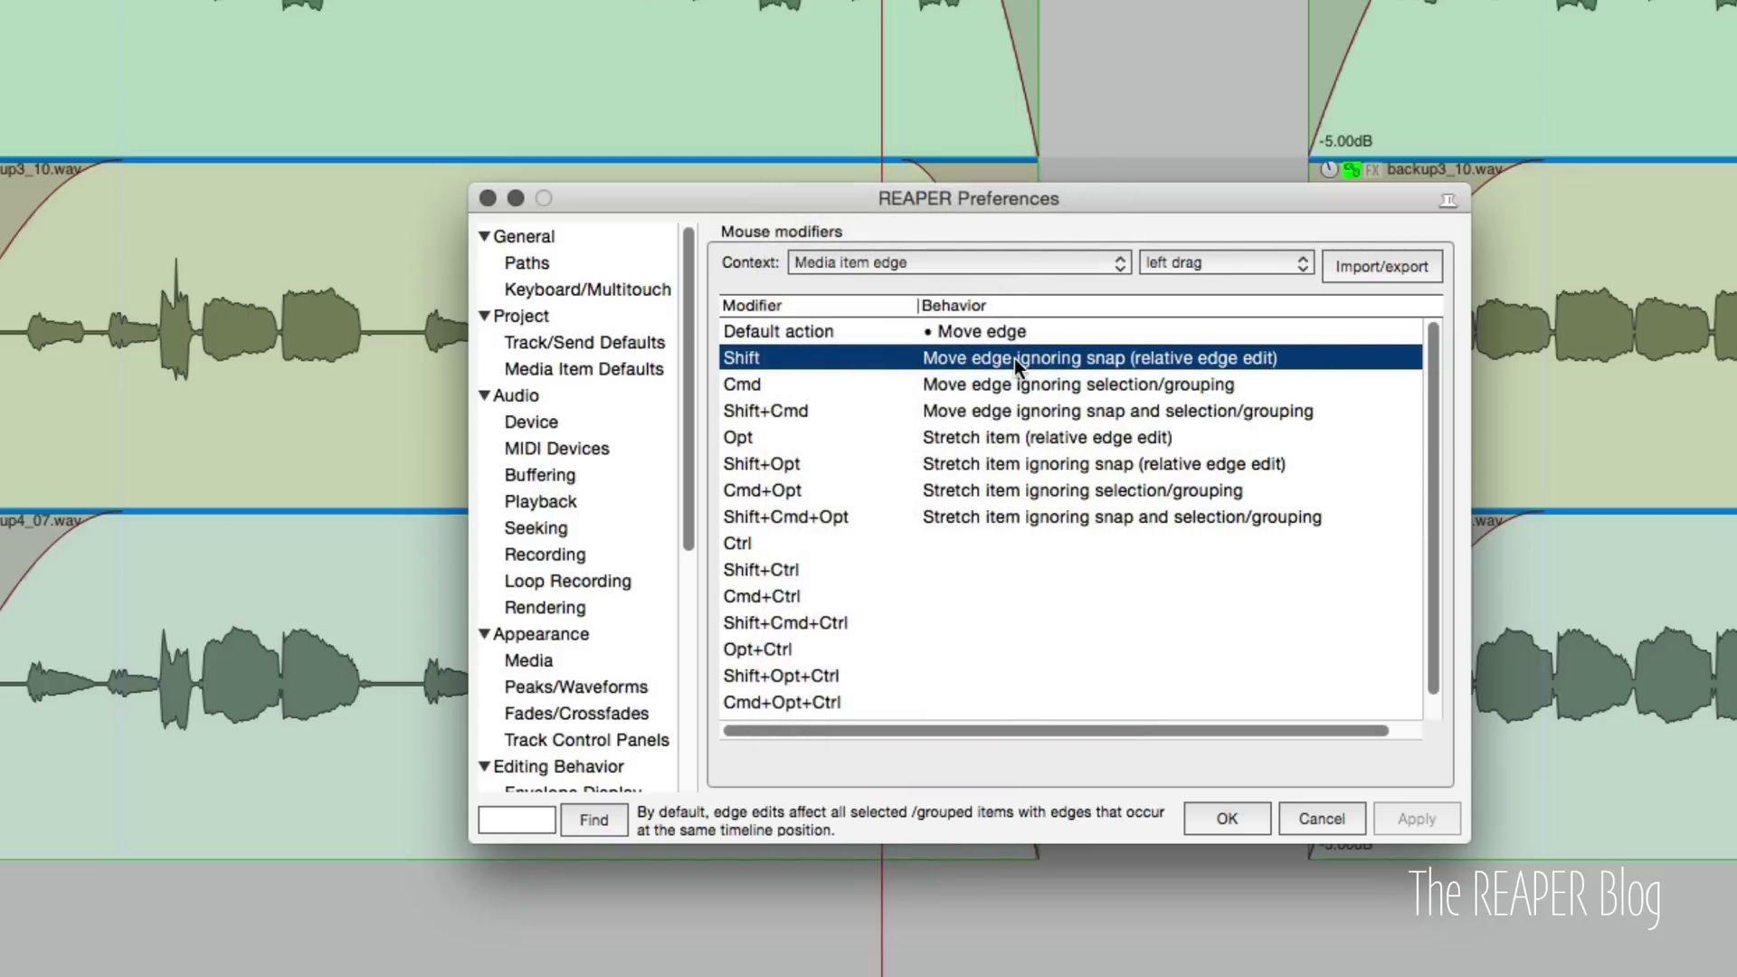
right_click(1013, 358)
mouse_move(1045, 441)
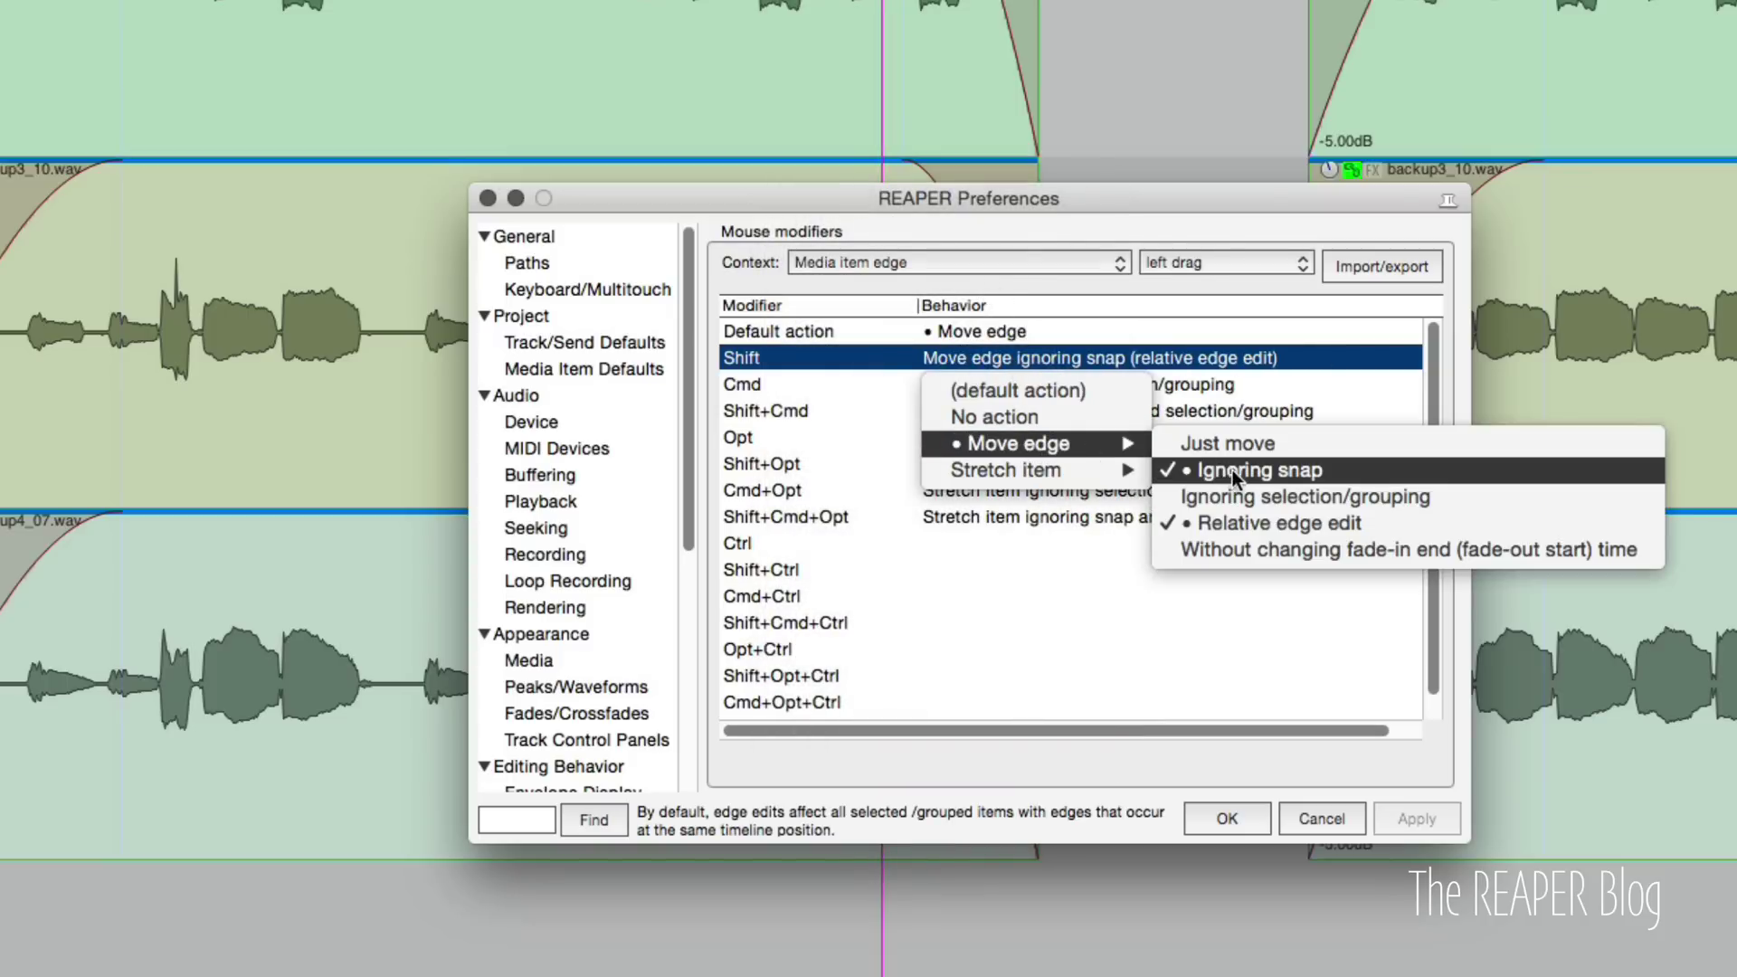
click(1321, 521)
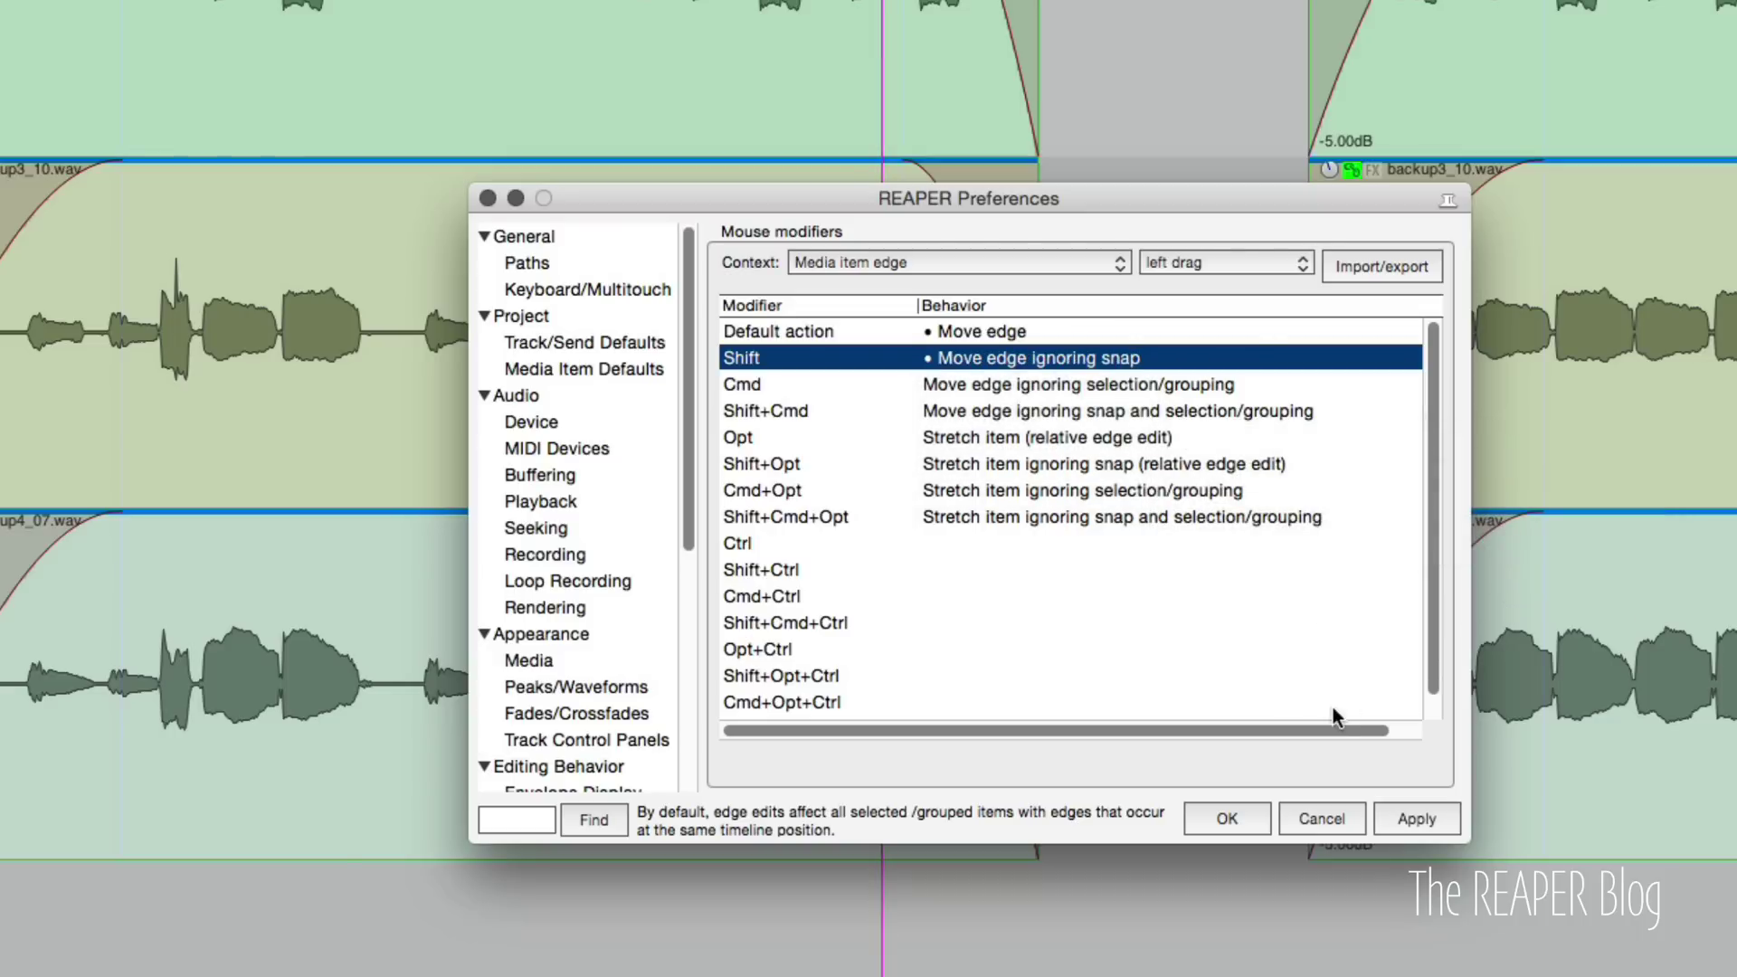
Apply the Shift modifier change and extend the second vocal set's start edges about four bars earlier.
click(1407, 811)
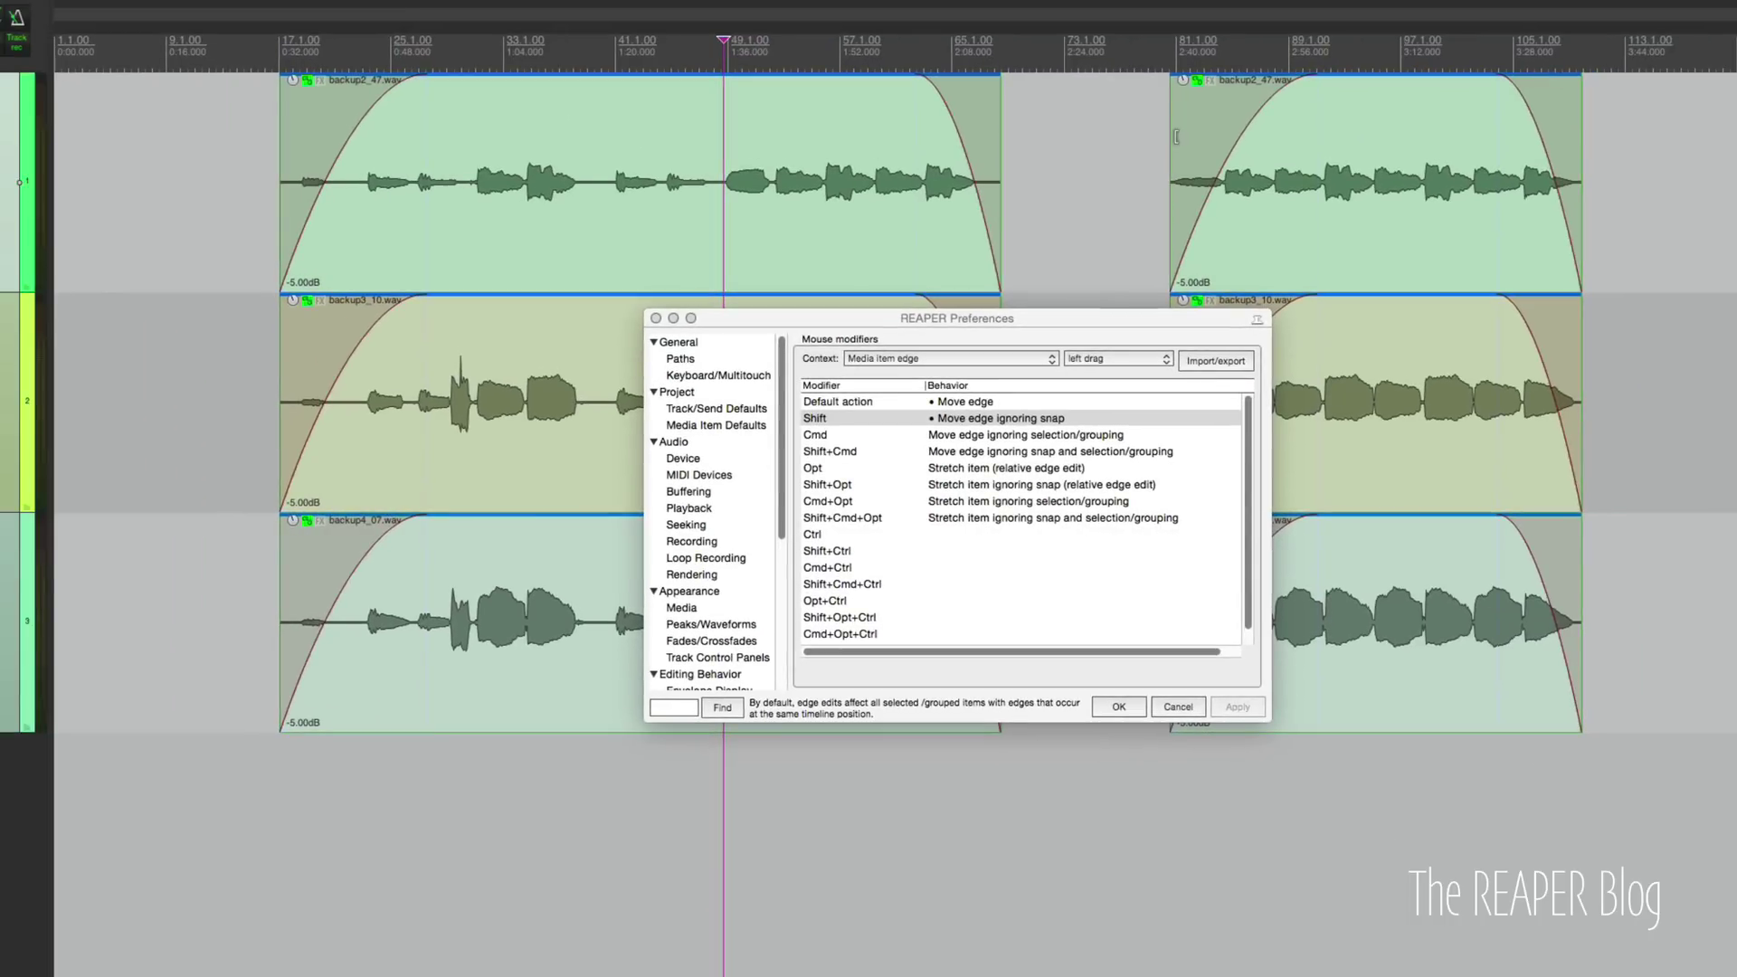
drag(1176, 136, 1113, 137)
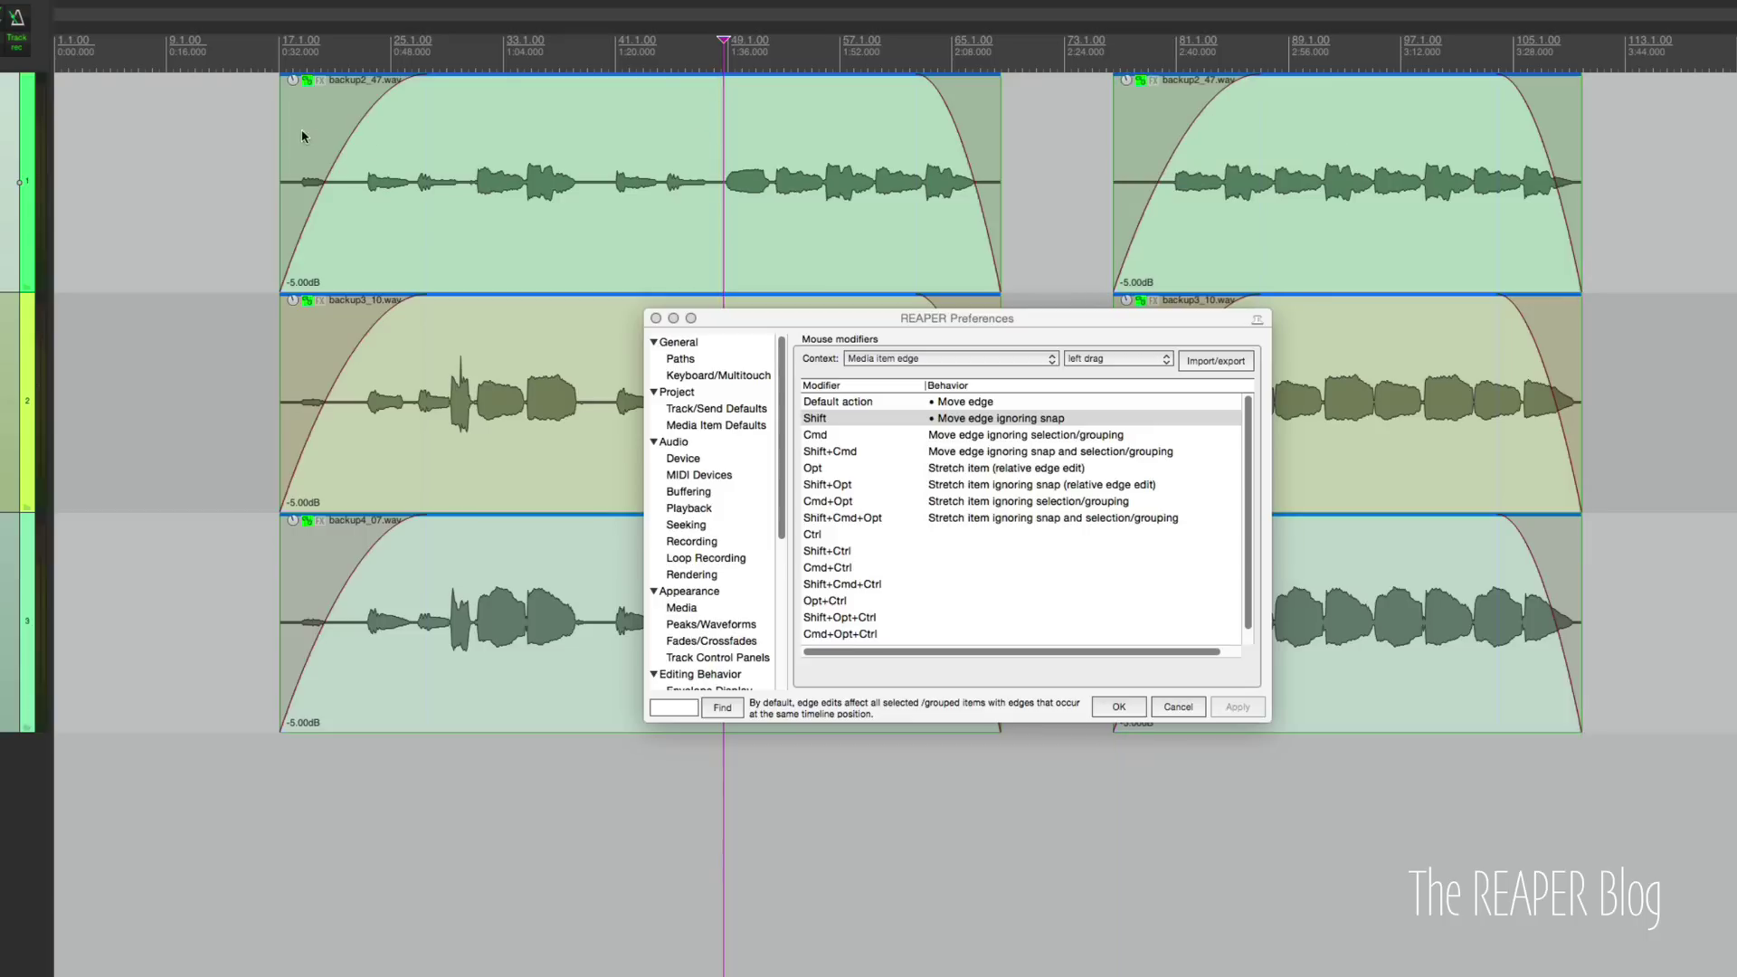
Turn Relative edge edit back on for the Shift modifier's Move edge behavior and apply the preference change.
click(1107, 420)
mouse_move(1032, 474)
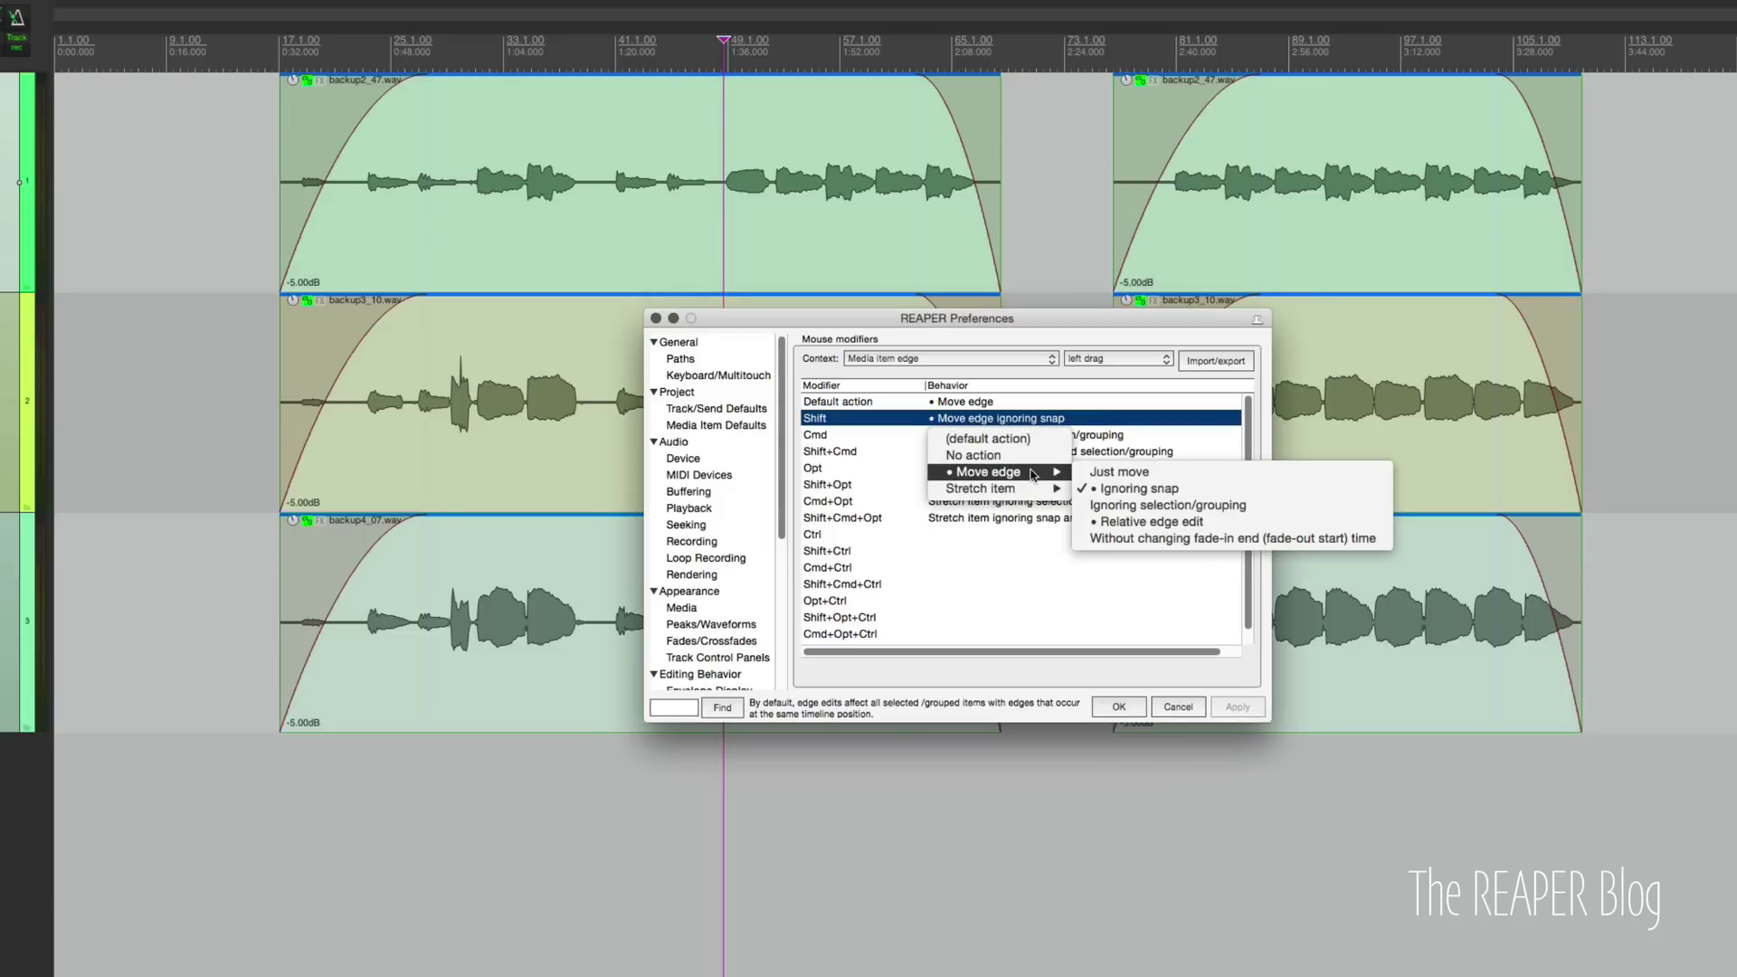
click(1148, 522)
click(1232, 712)
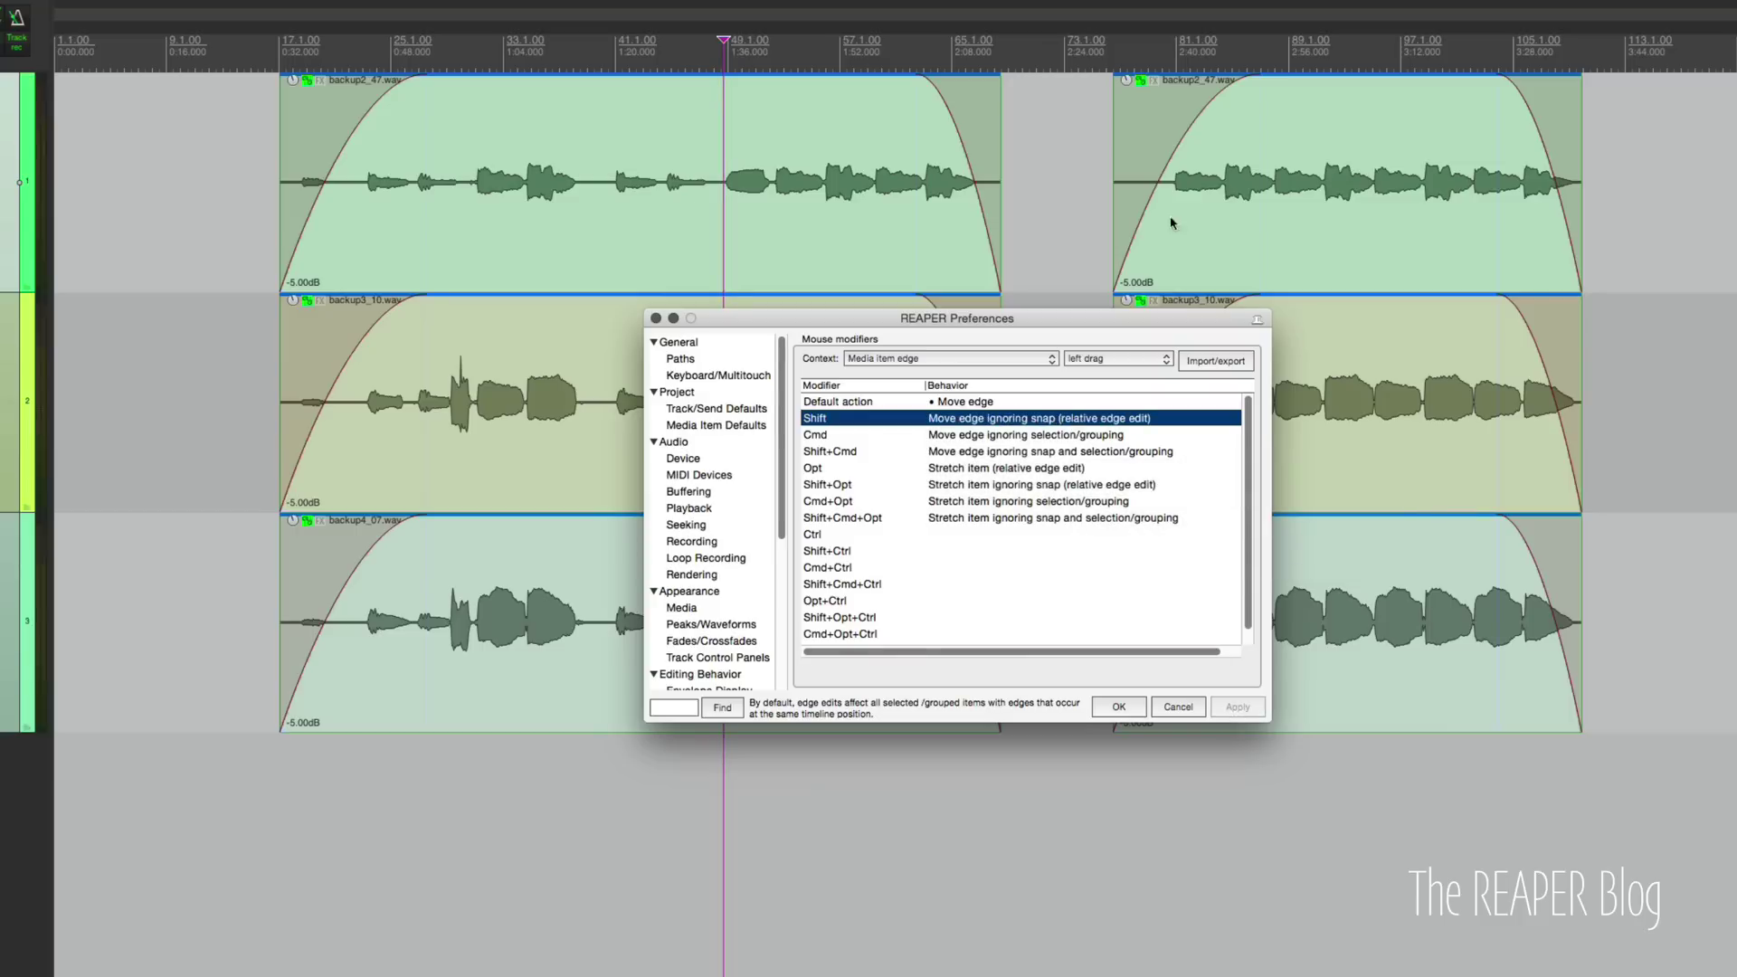
Readjust the second vocal set's fade-ins and make a time selection from about bar 38 to bar 94.
mouse_move(1113, 143)
mouse_down()
mouse_move(1086, 143)
mouse_move(1118, 143)
mouse_up()
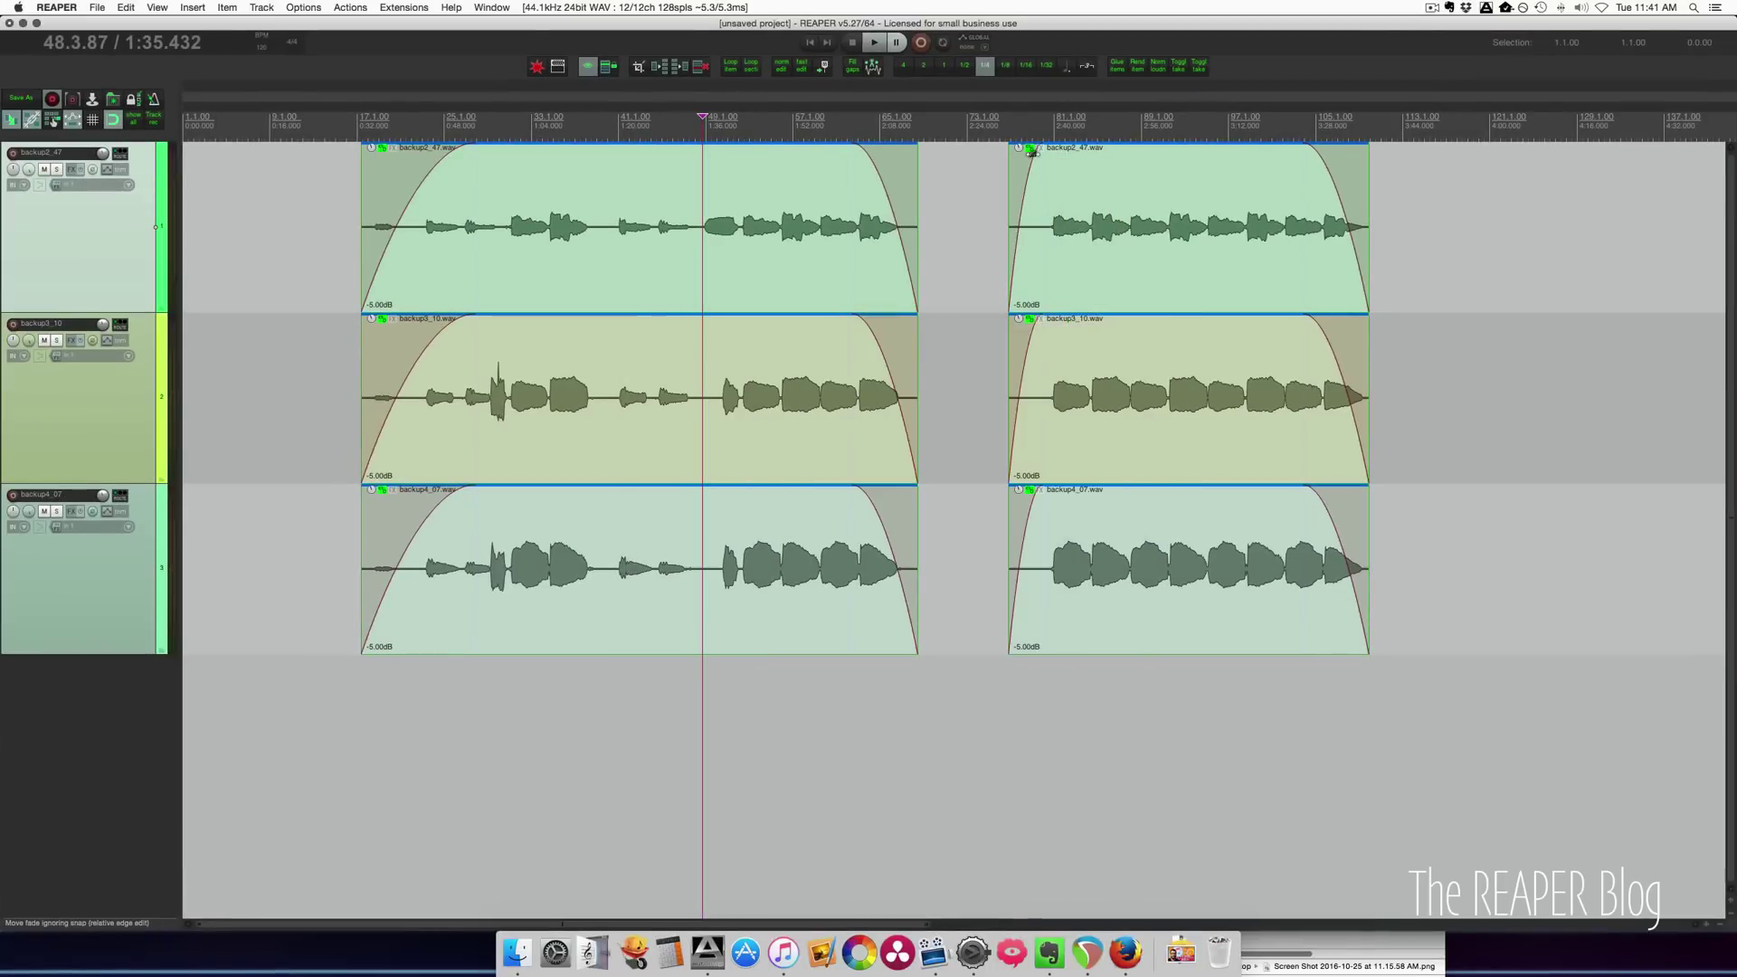
drag(1036, 151, 1127, 157)
click(690, 207)
drag(586, 212, 1203, 262)
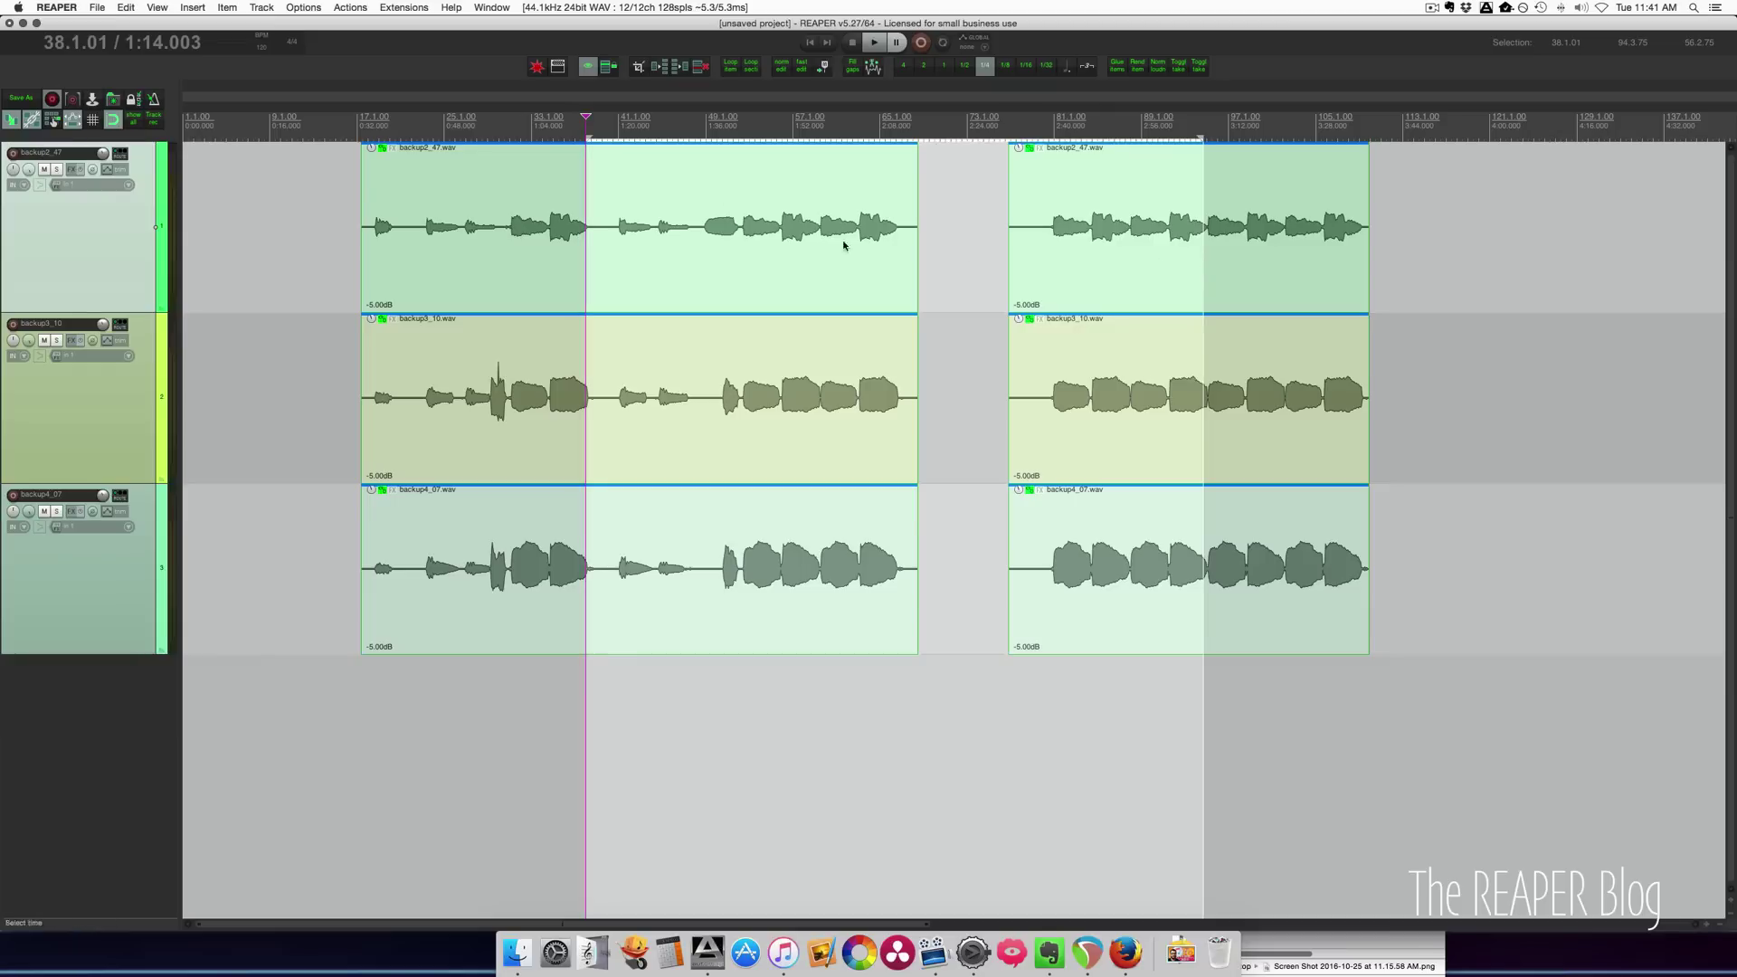
Set both the fade-in and fade-out of all six selected vocal items to 0:00.500 in their item properties.
double_click(1118, 187)
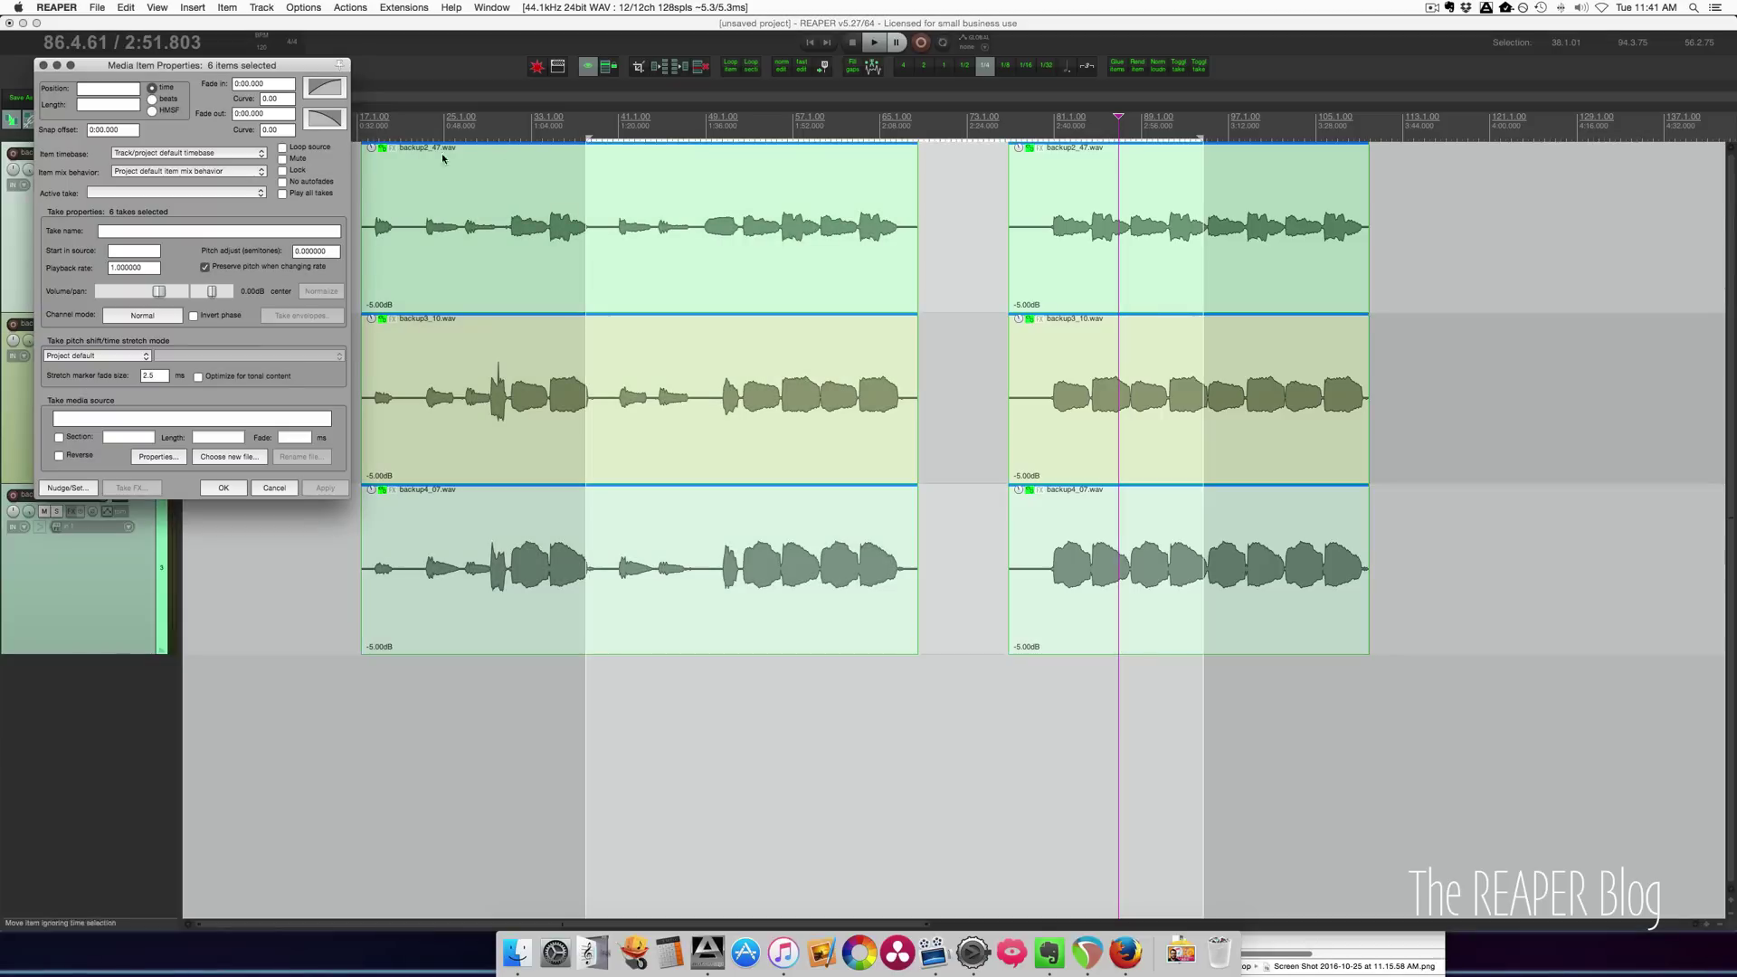
drag(261, 67, 601, 249)
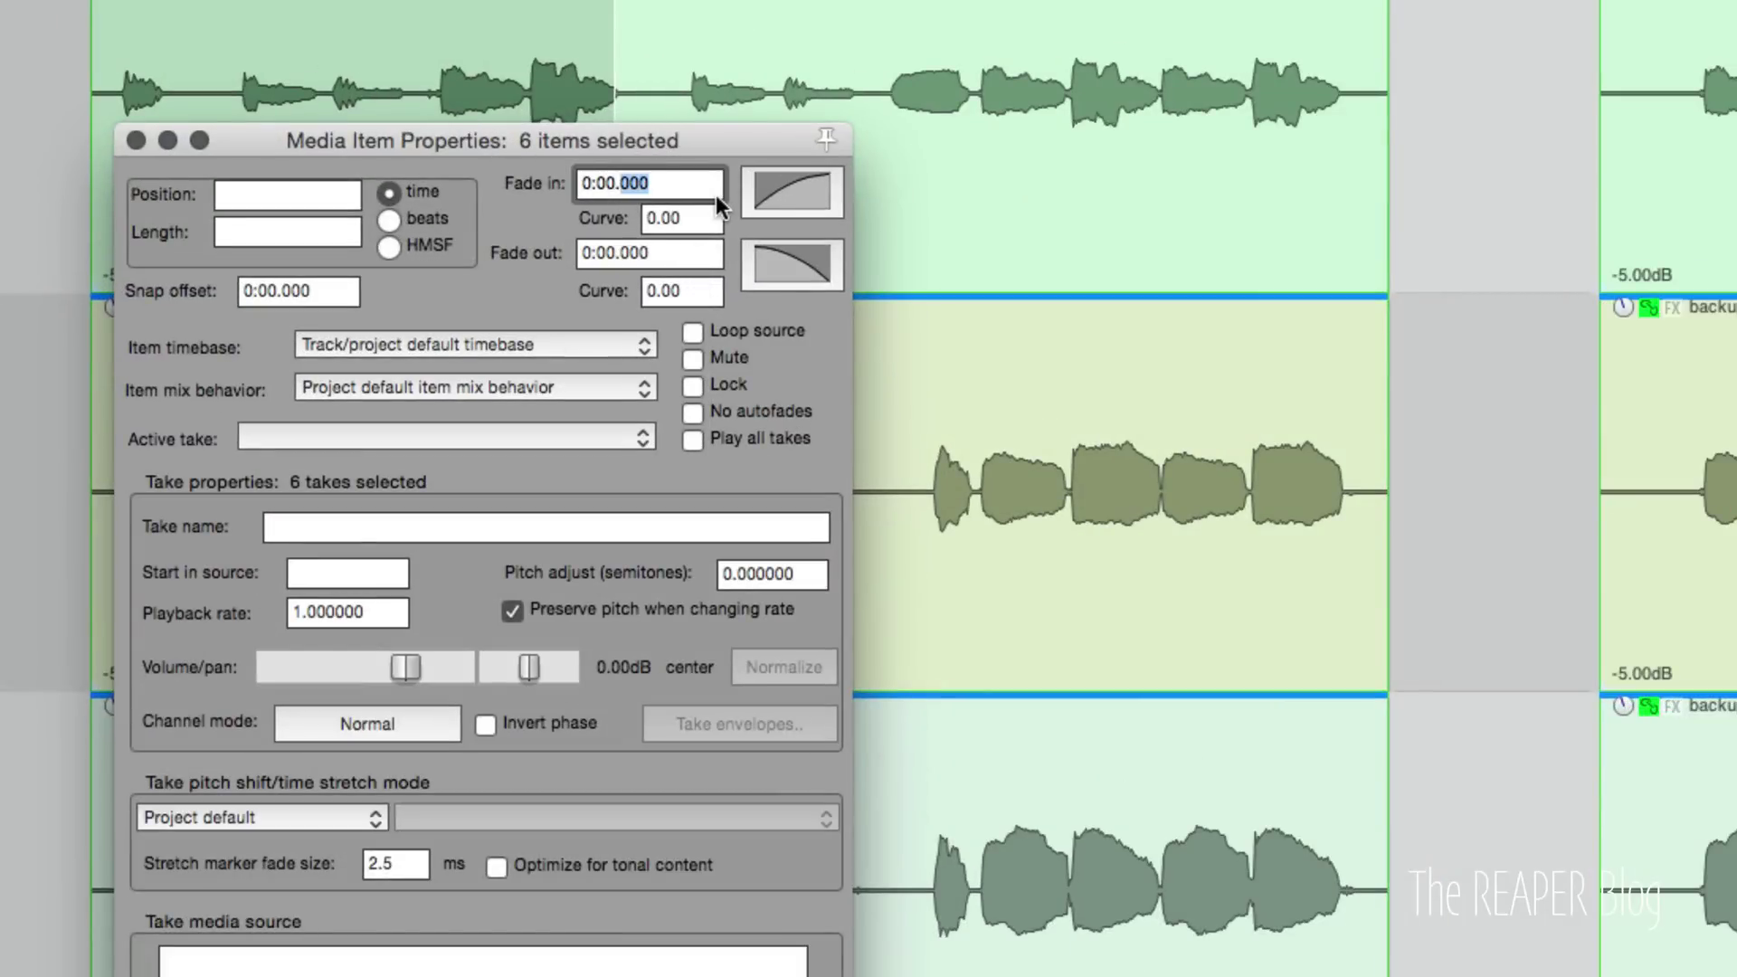
text(500)
double_click(626, 253)
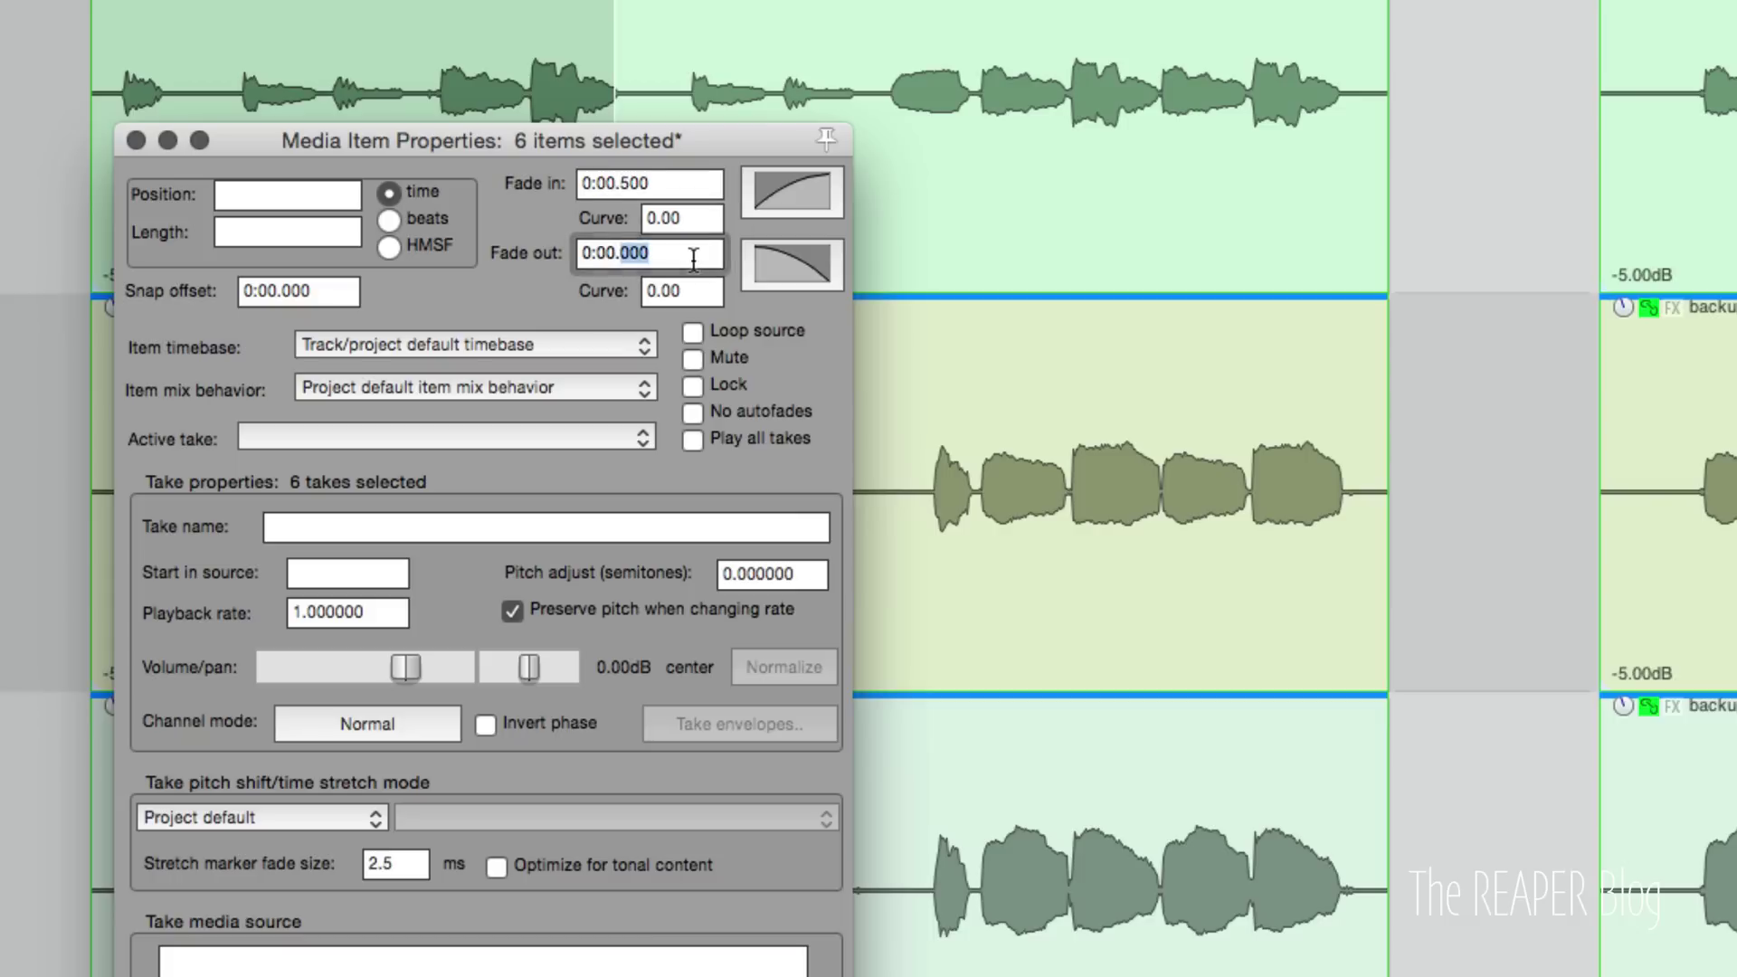
text(5)
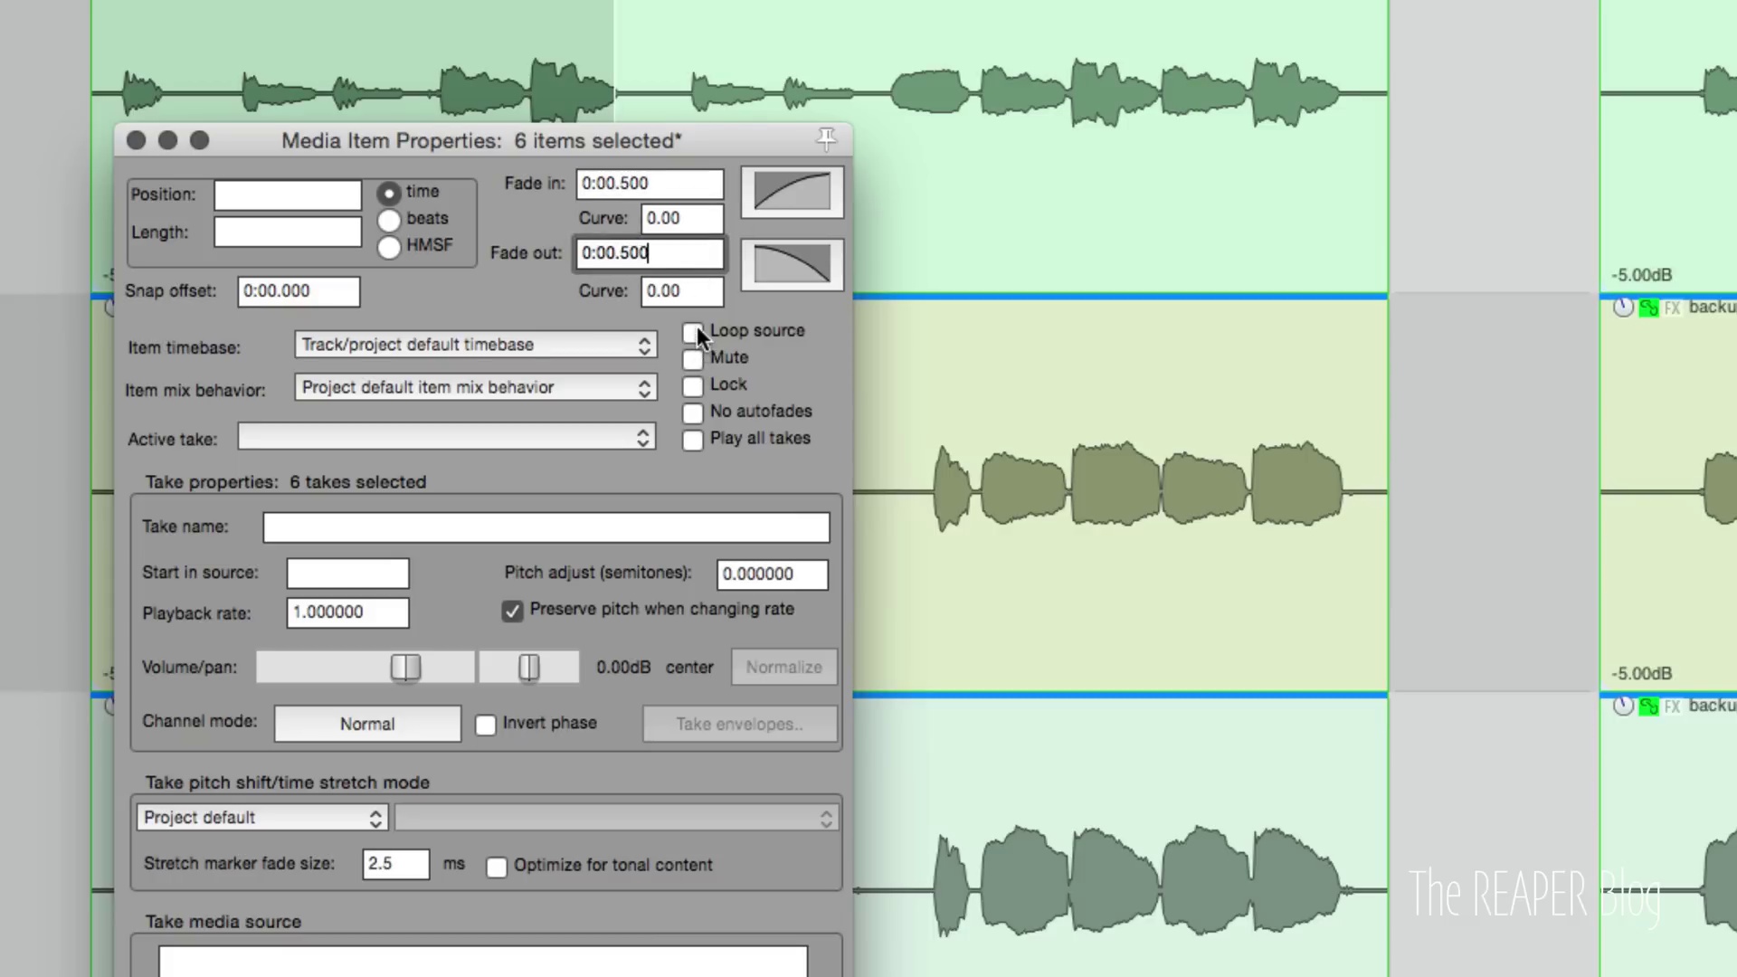
text(00)
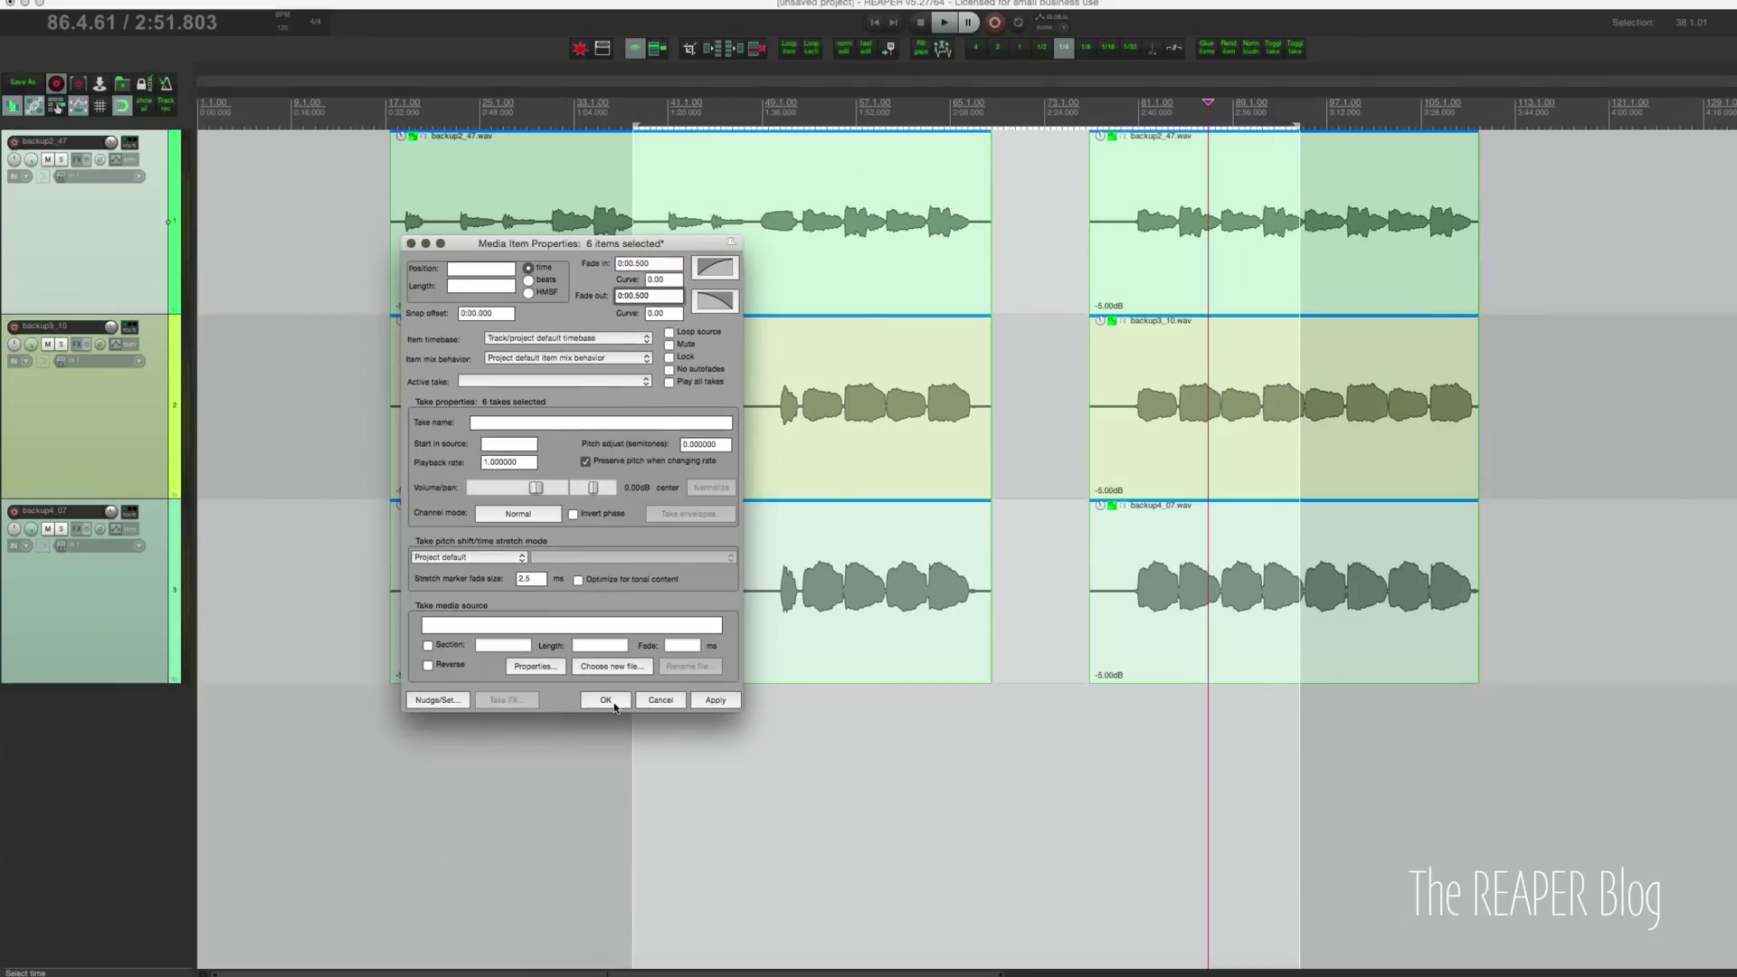
click(605, 700)
Reopen the item properties for all six vocal items and apply a fade-in of 0:02.500.
click(998, 312)
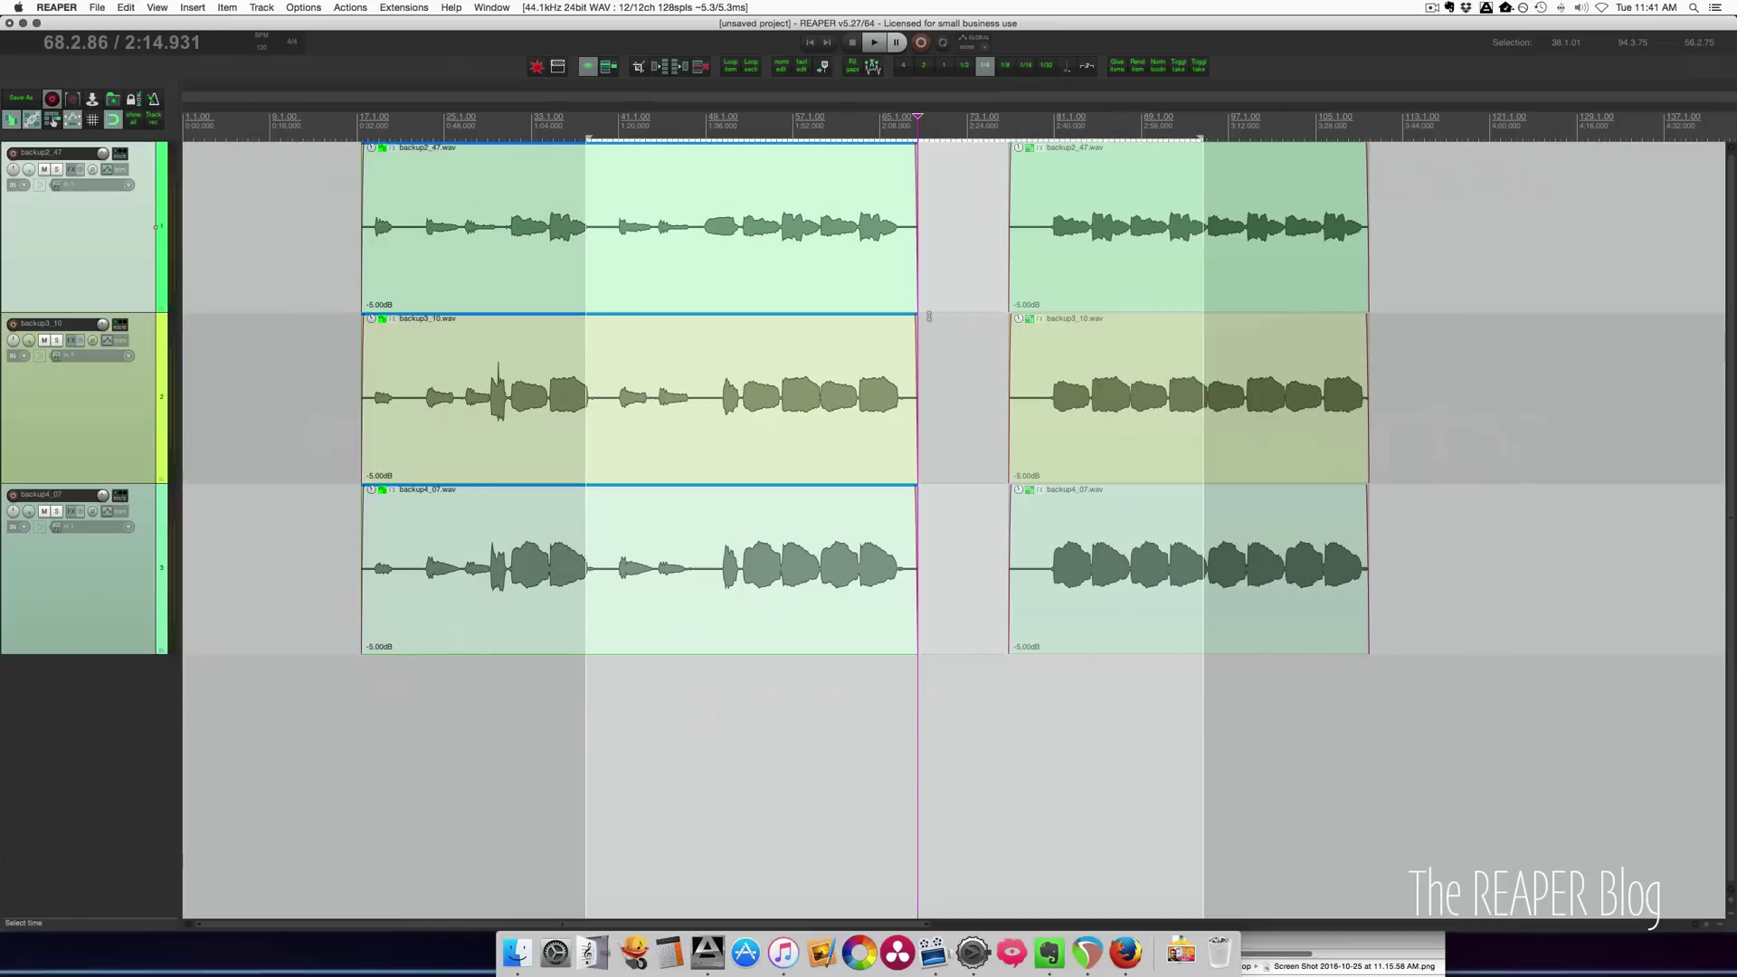
scroll(829, 279, up, 15)
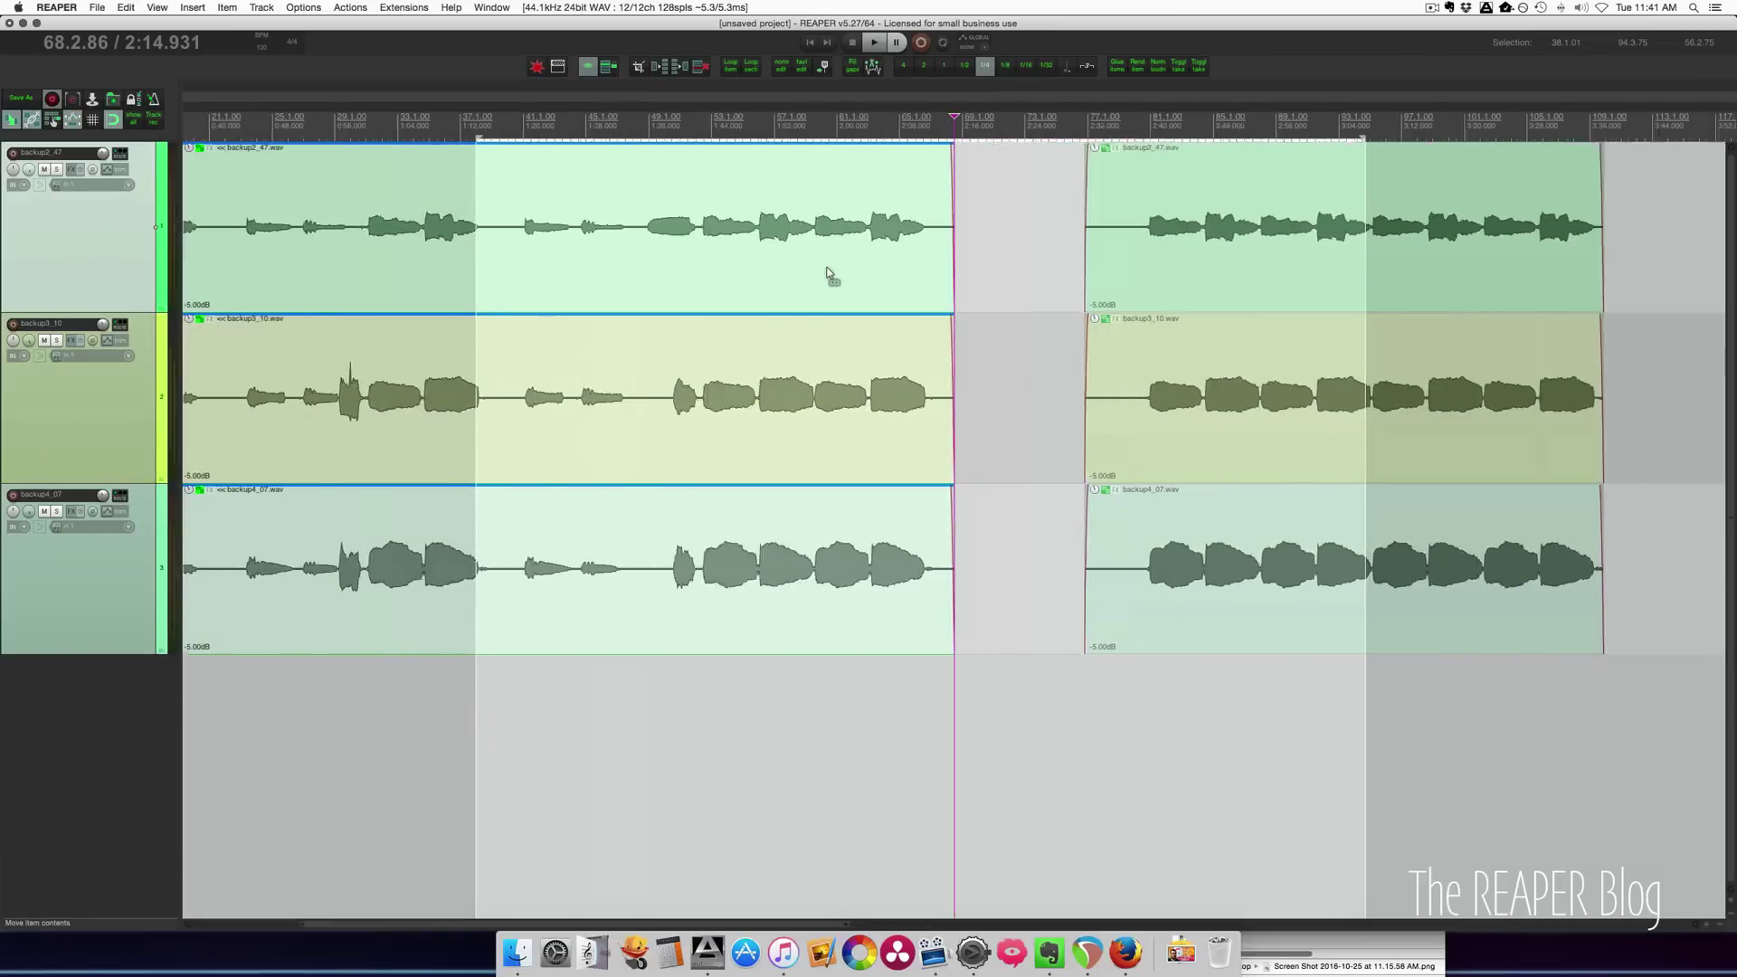
scroll(1001, 290, down, 15)
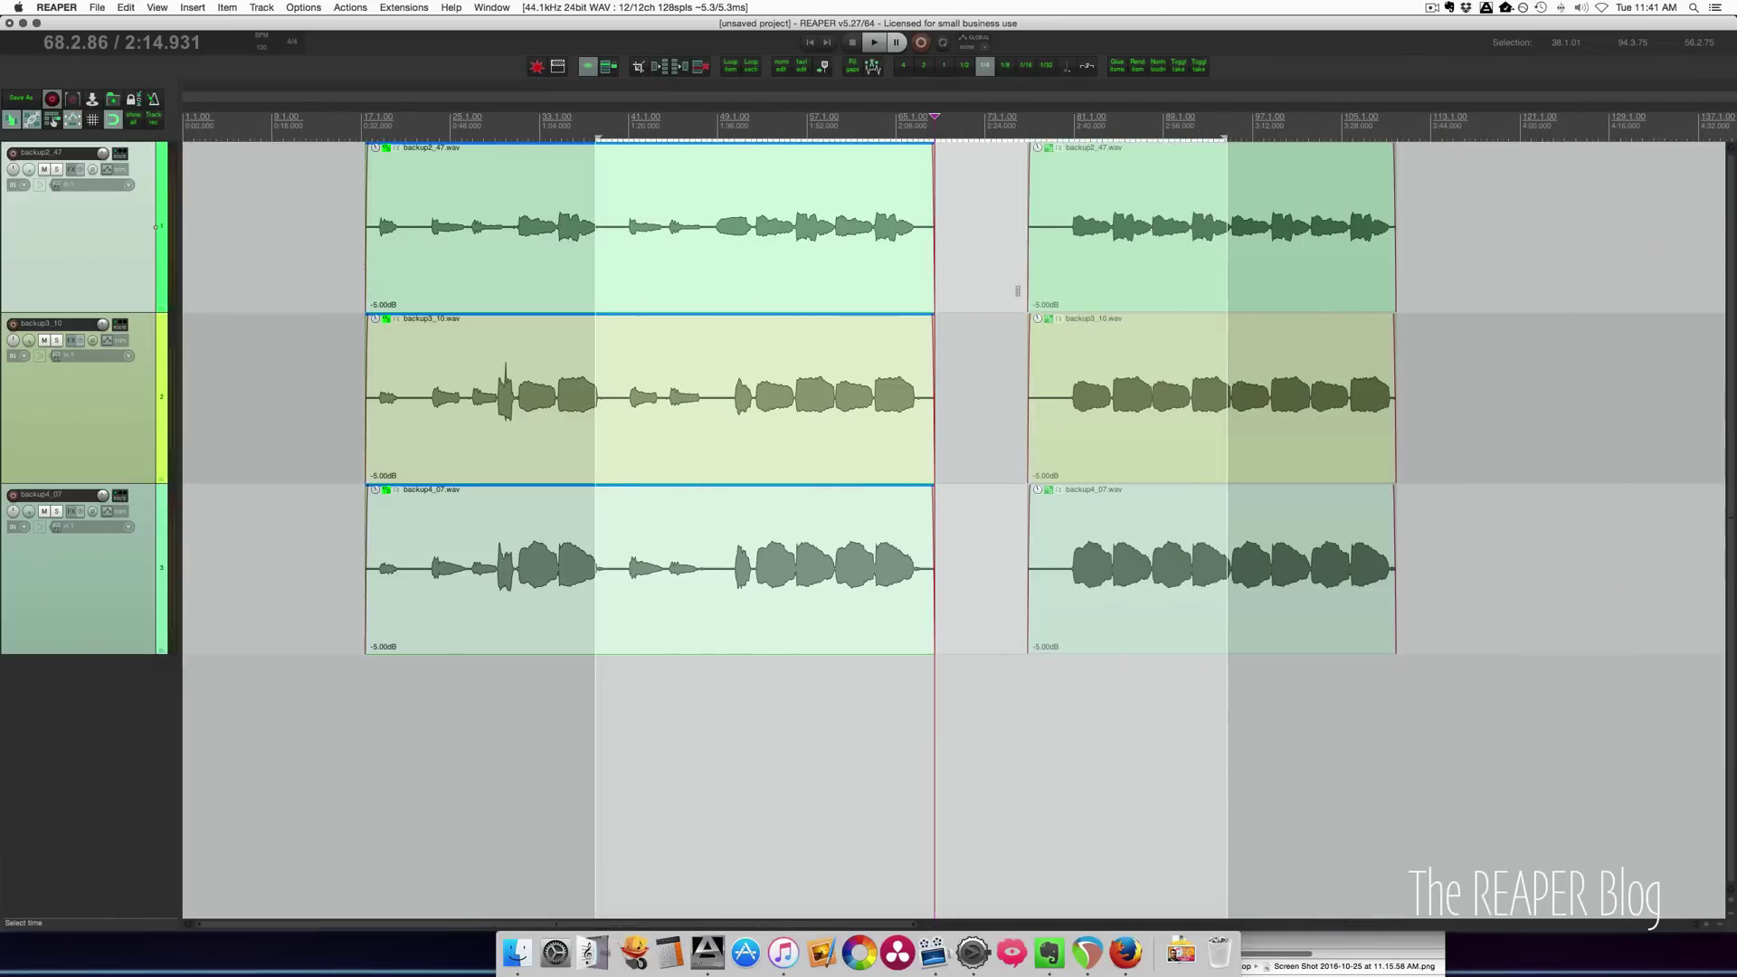
shift+click(1077, 277)
double_click(1088, 254)
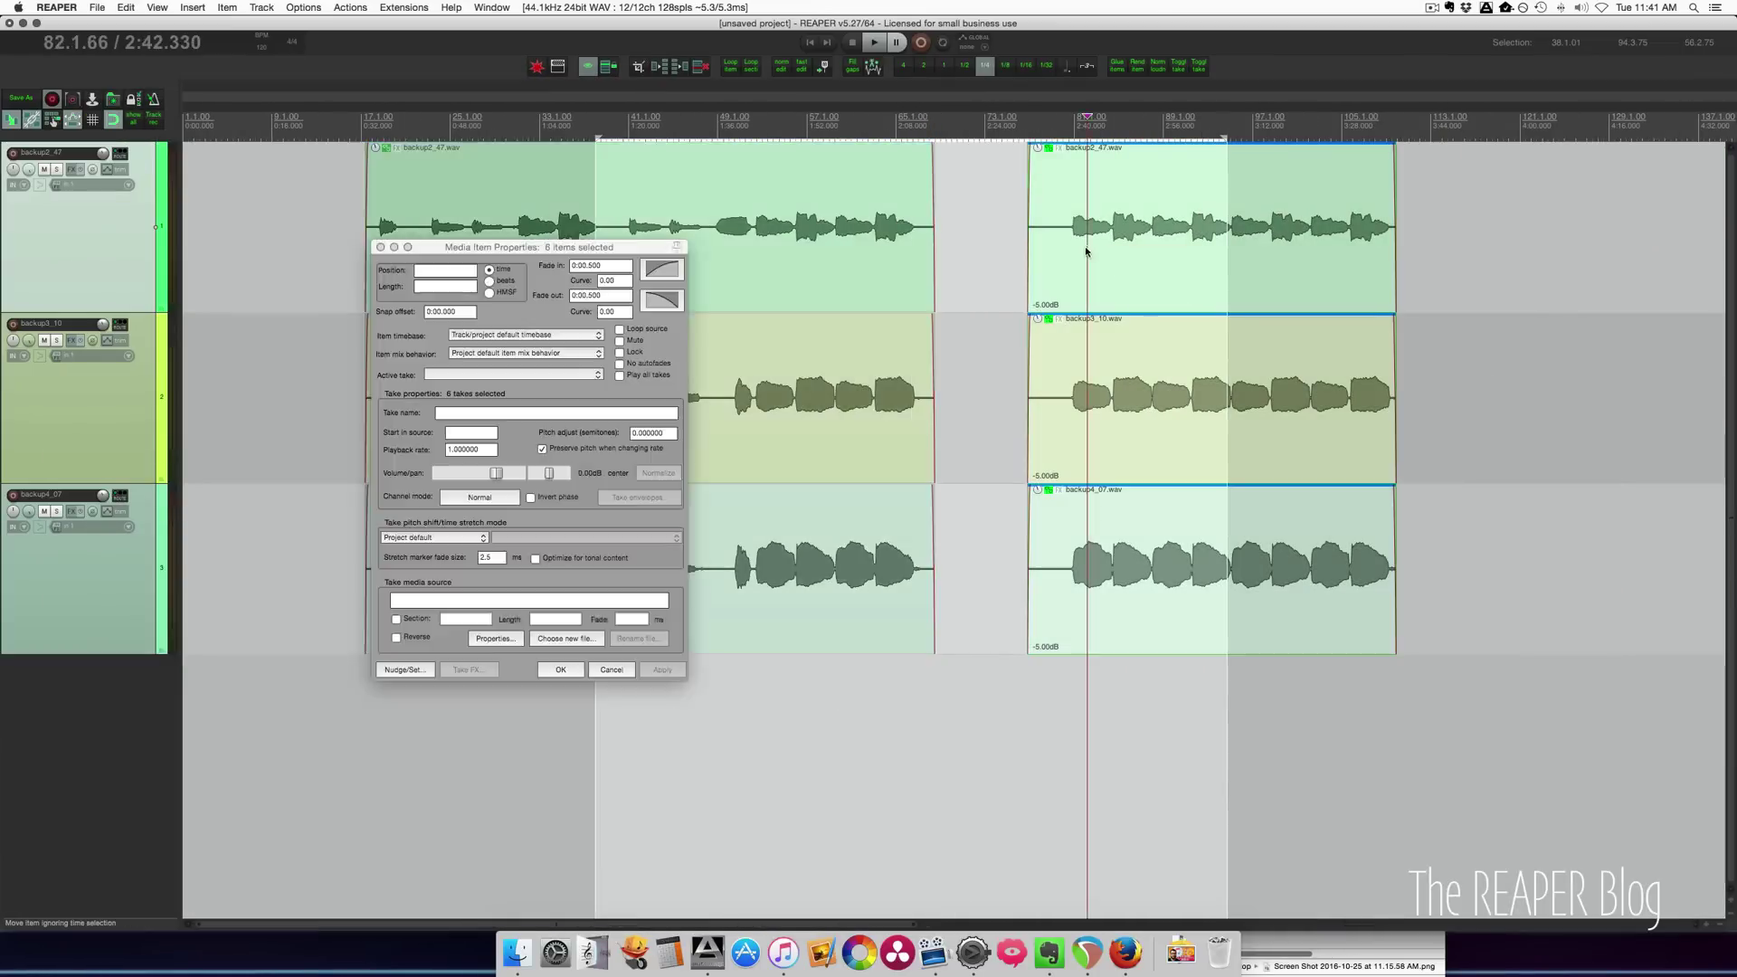
click(577, 267)
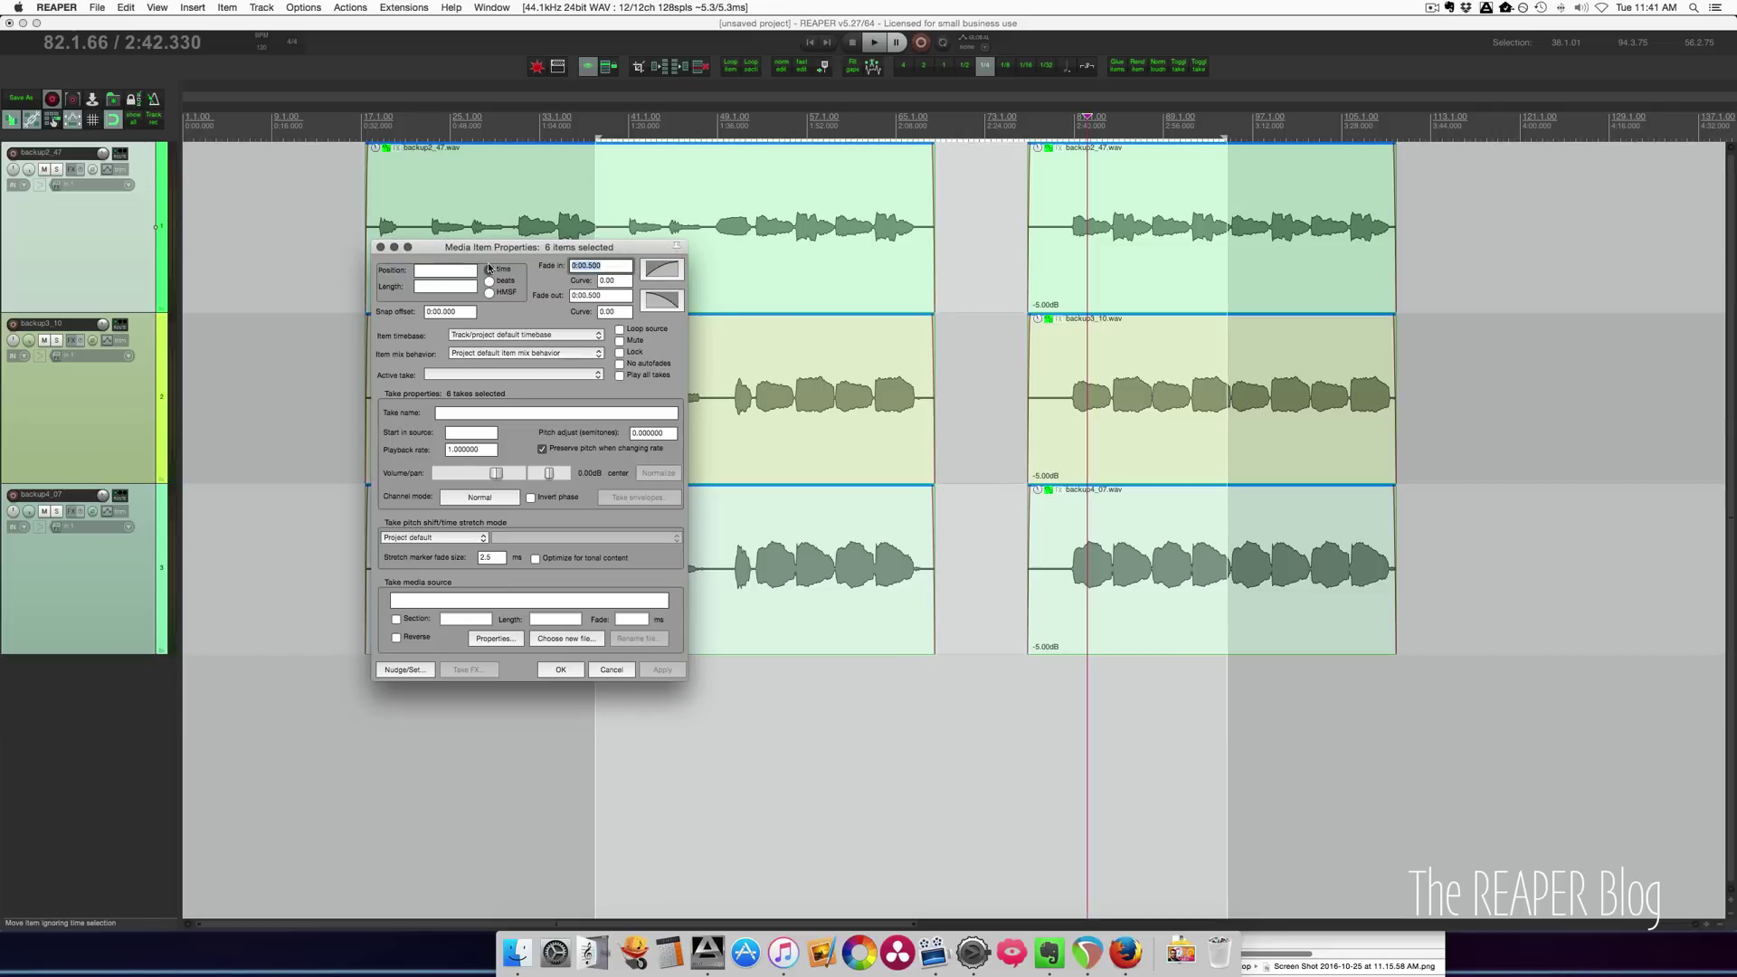
click(584, 267)
key(BackSpace)
text(2)
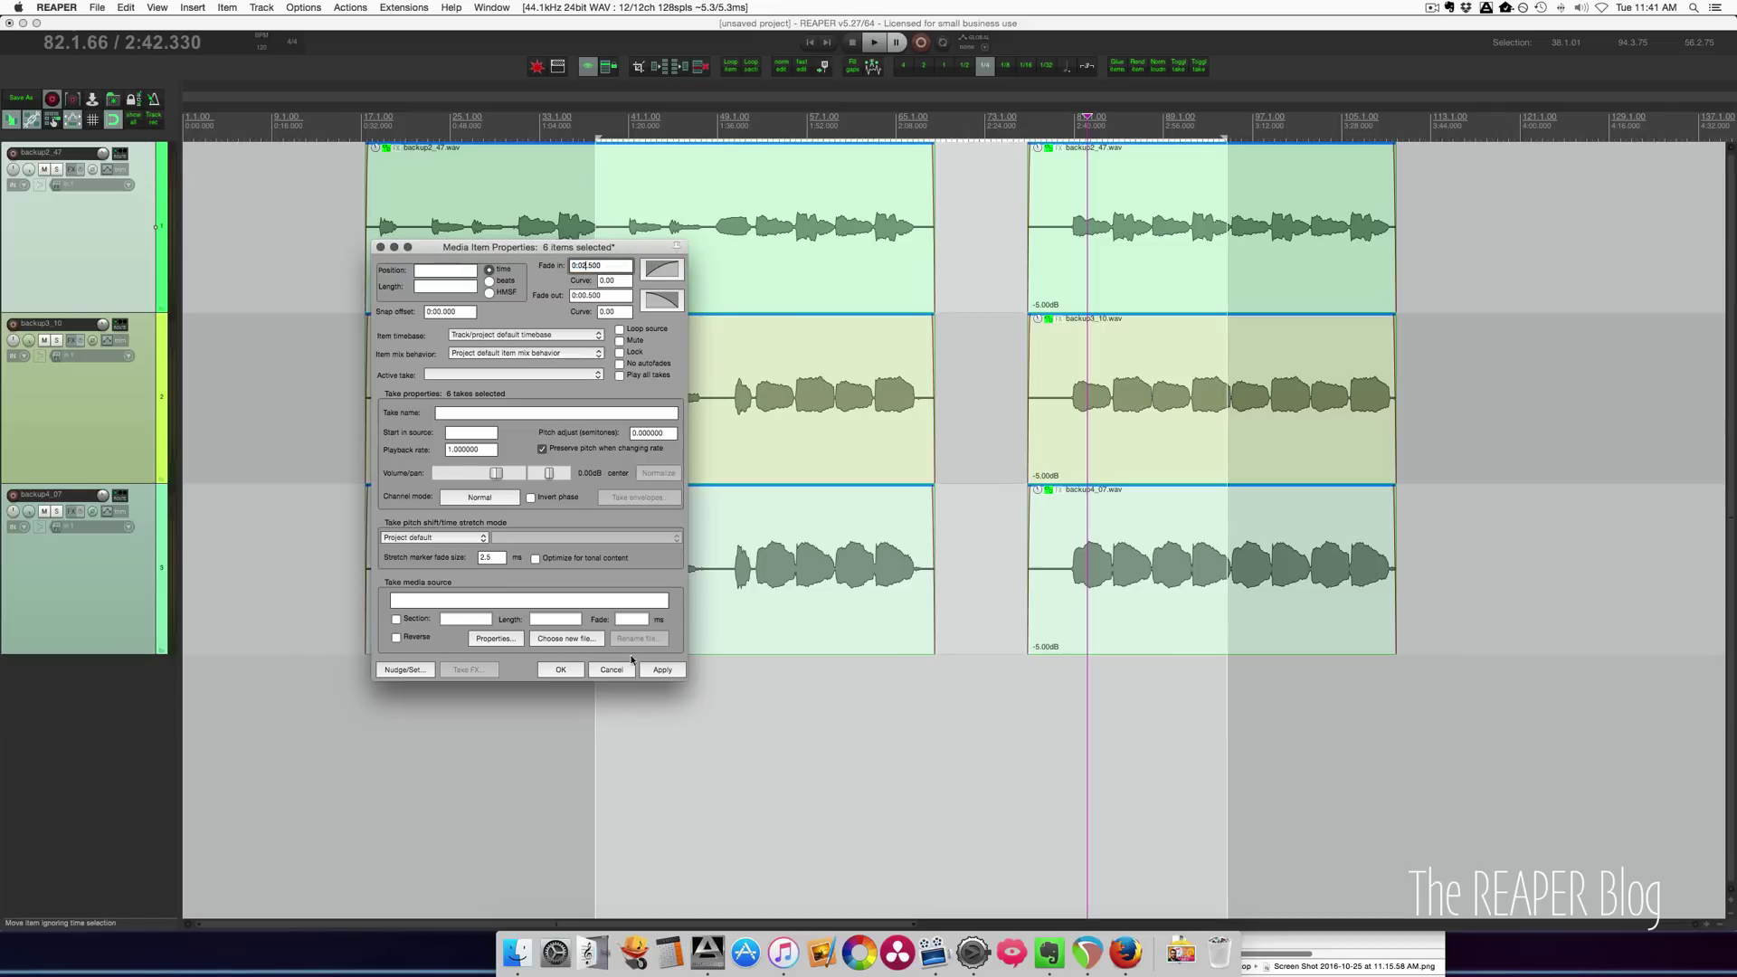
click(663, 670)
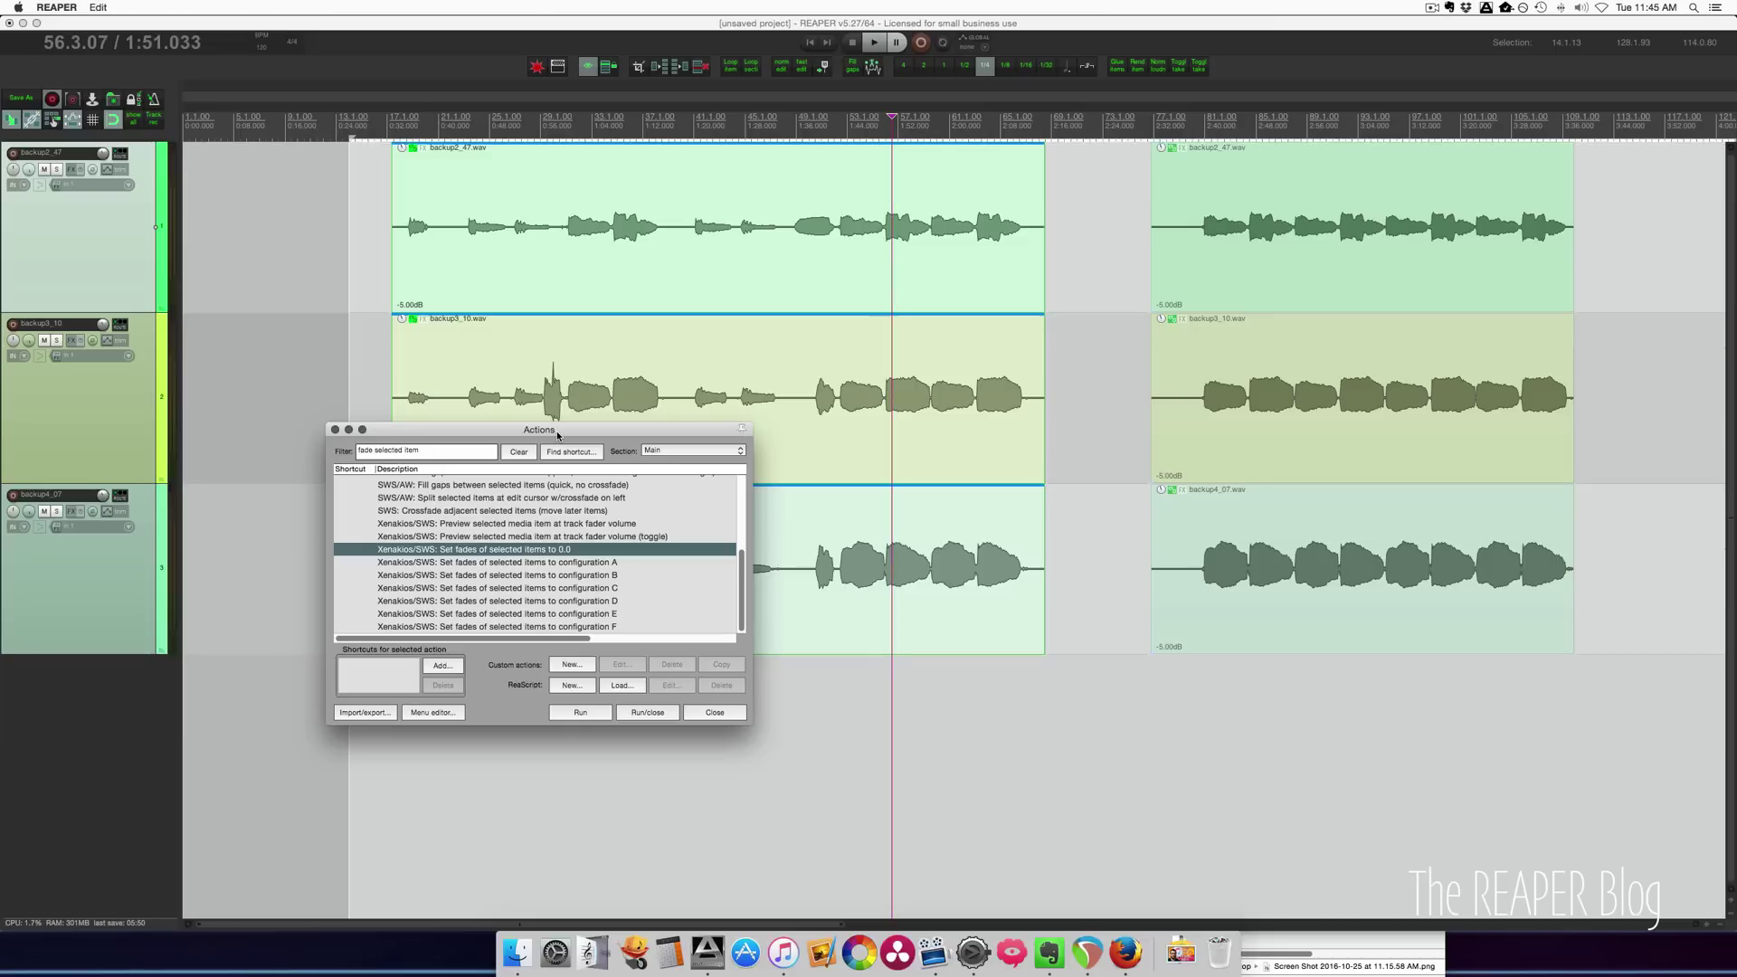
Choose the Xenakios/SWS configuration A fade action, and set Configuration A's Fade In Time to 1 and Fade Out Time to 3 in the SWS command parameters.
click(617, 563)
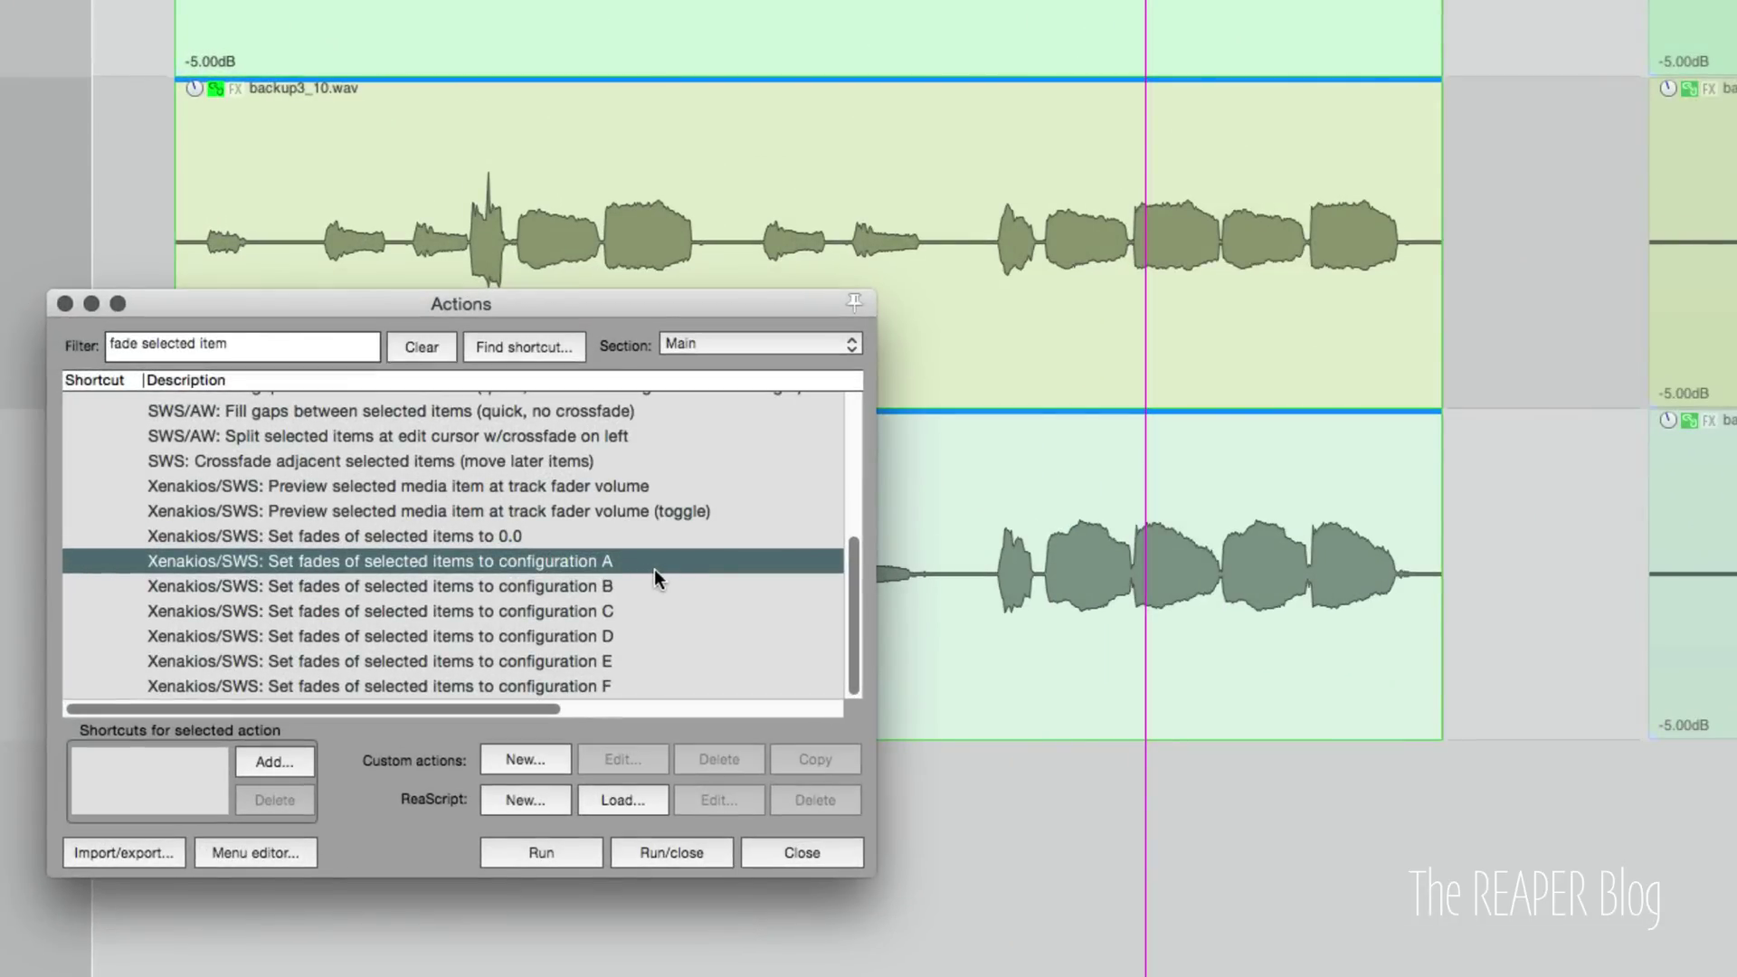
click(759, 172)
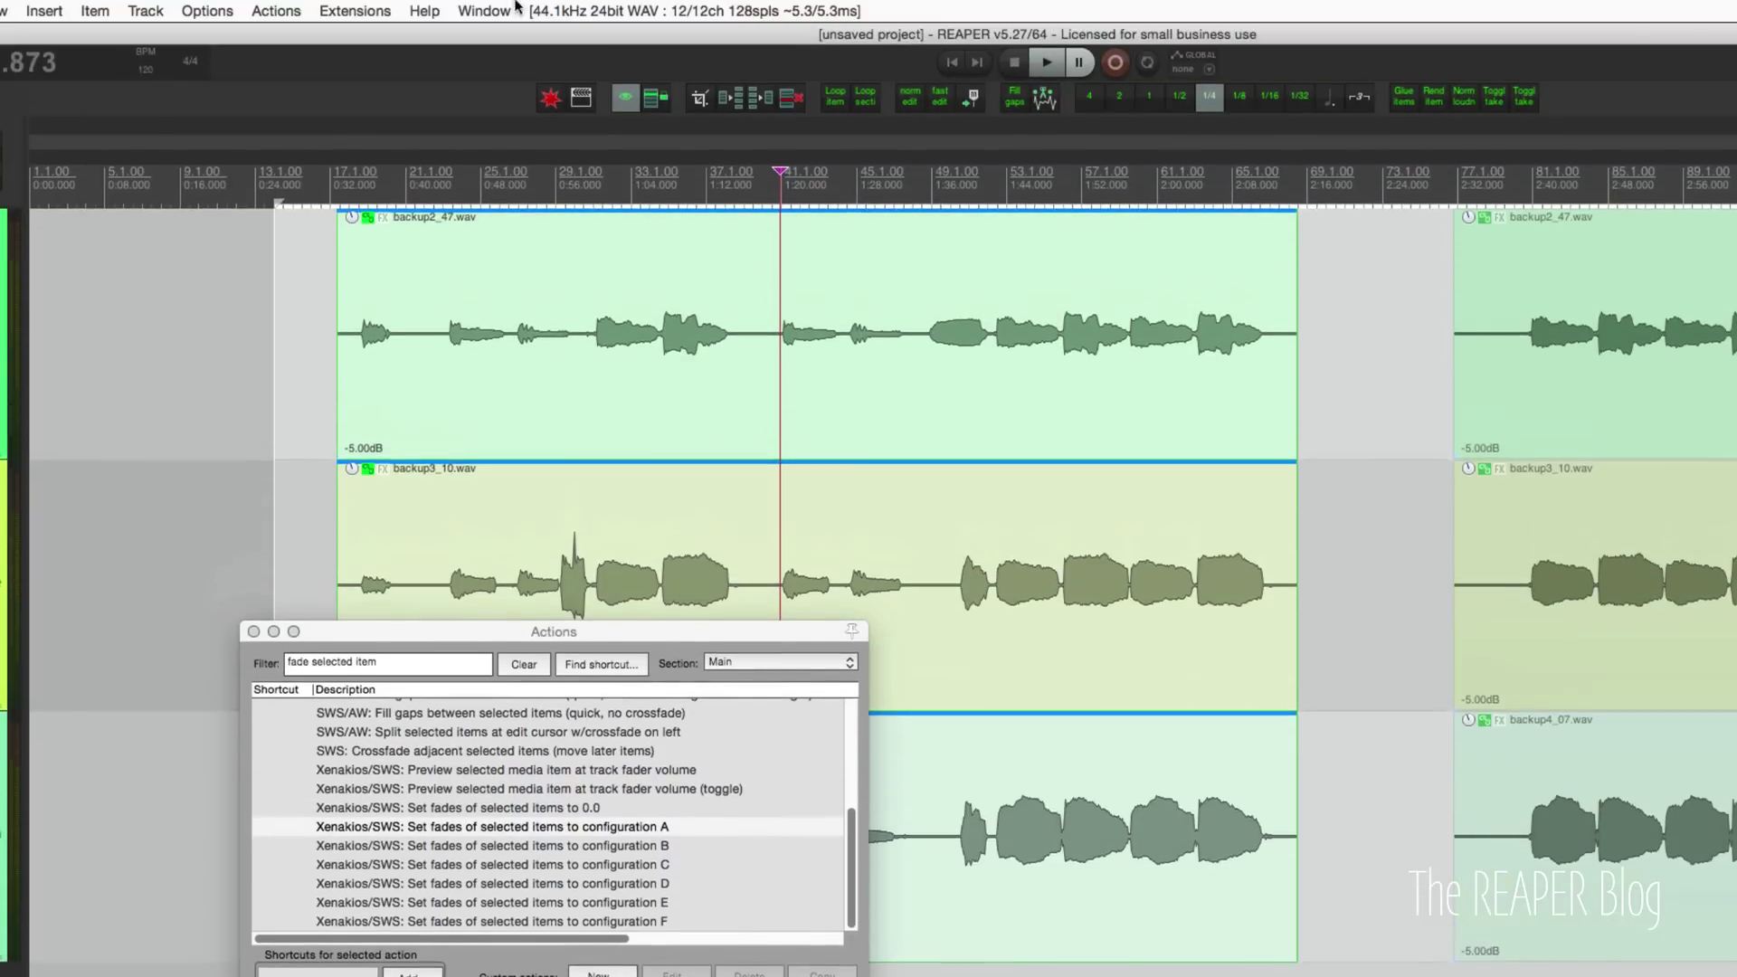
click(354, 11)
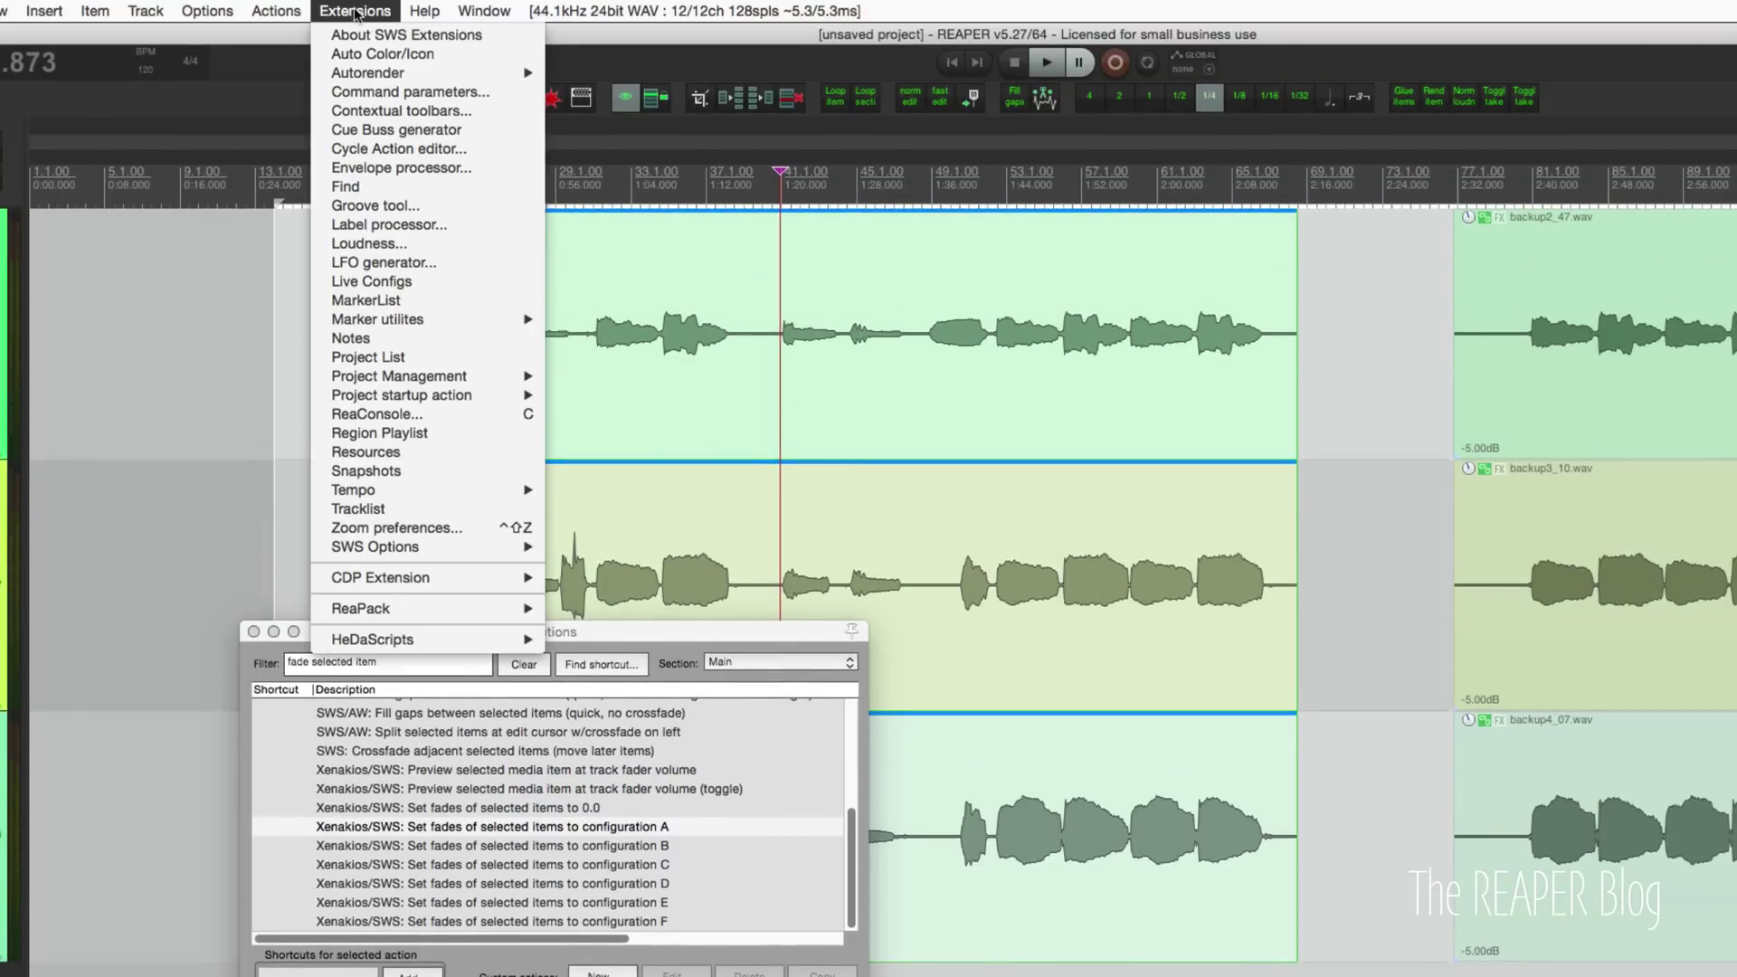
click(396, 106)
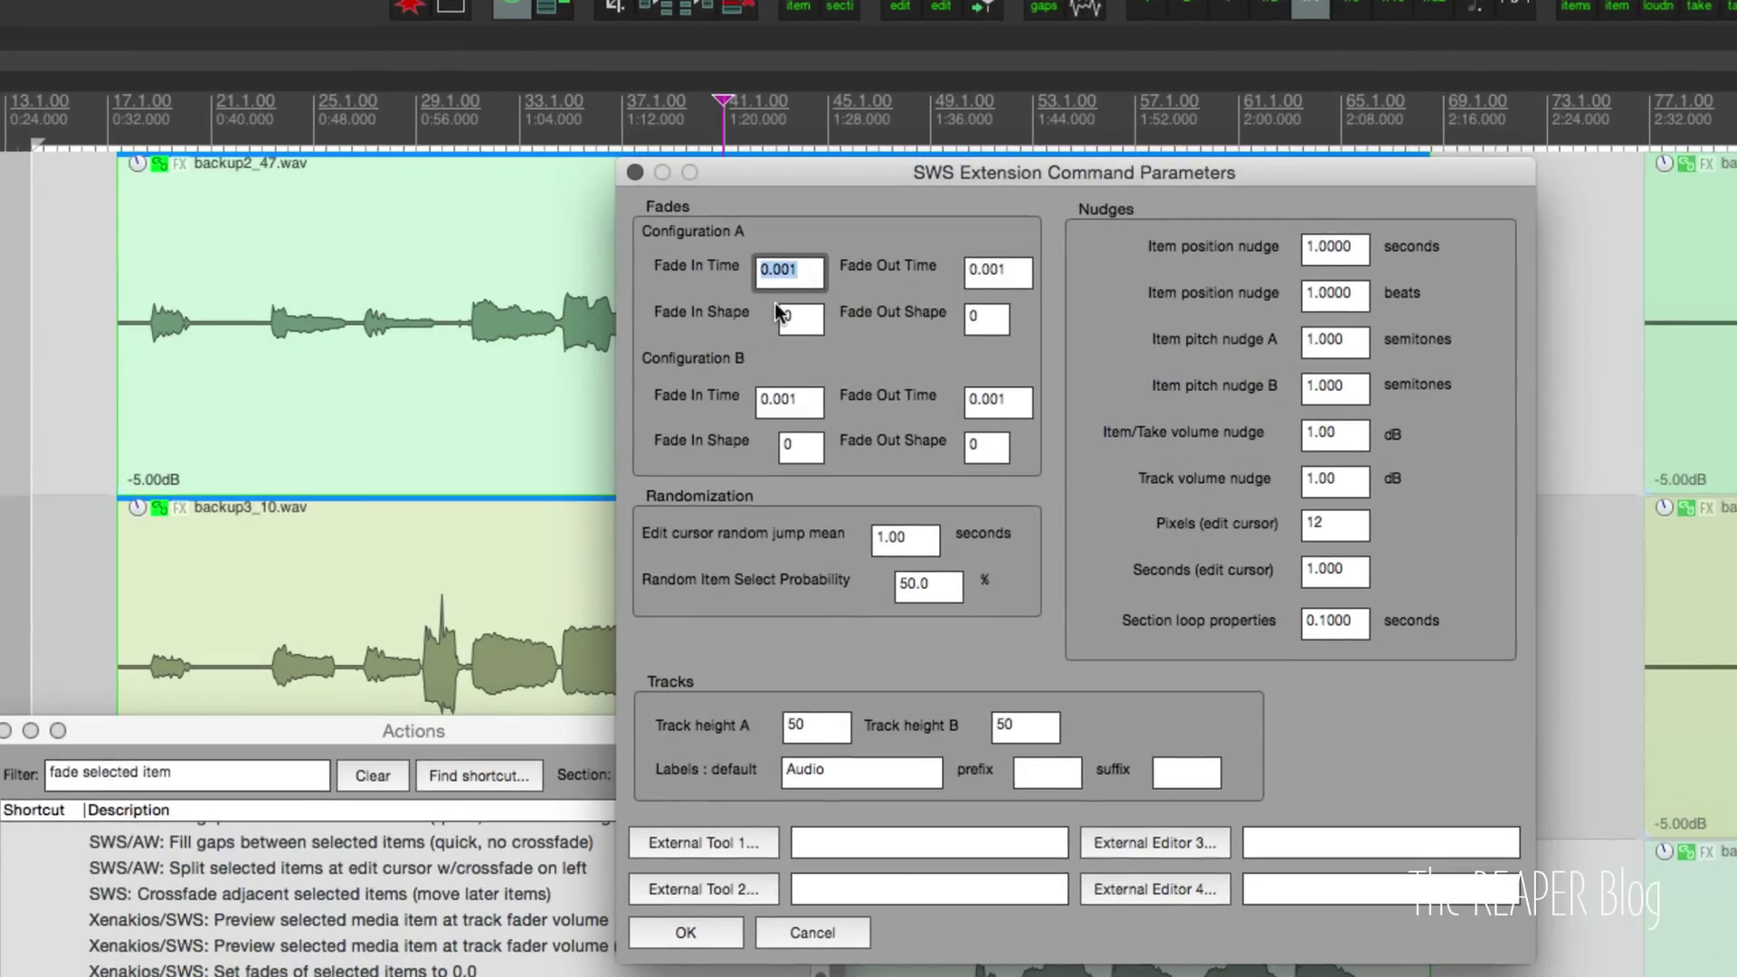
text(1)
key(Tab)
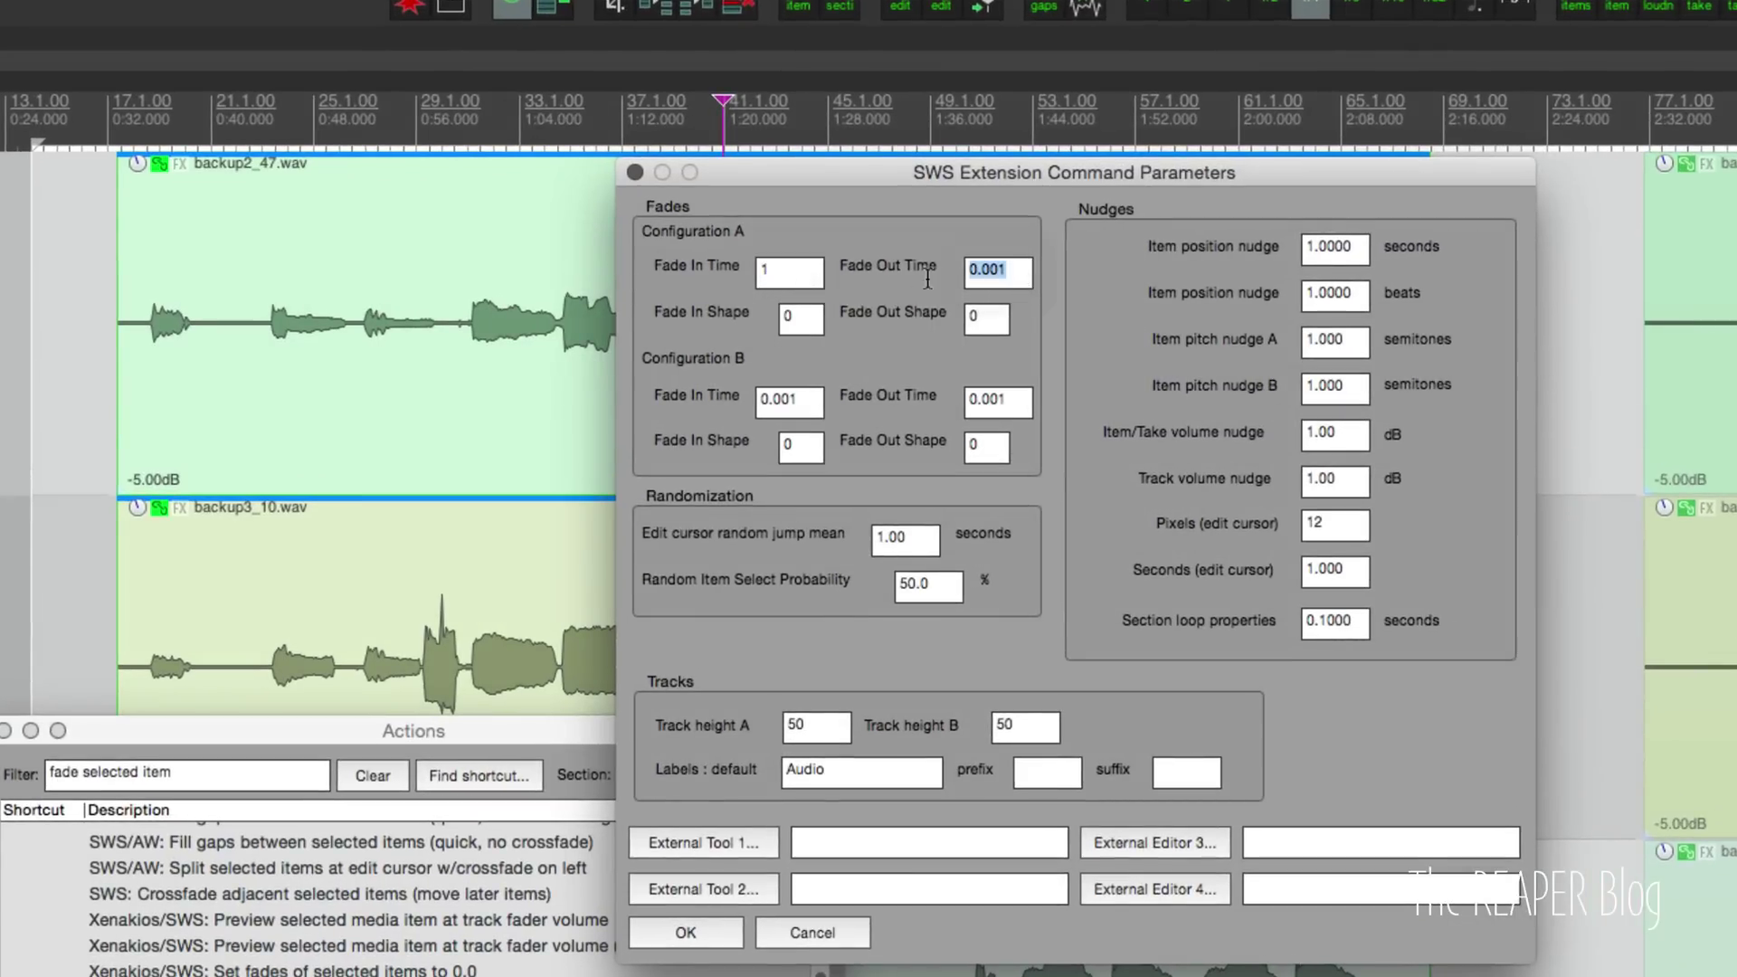
text(3)
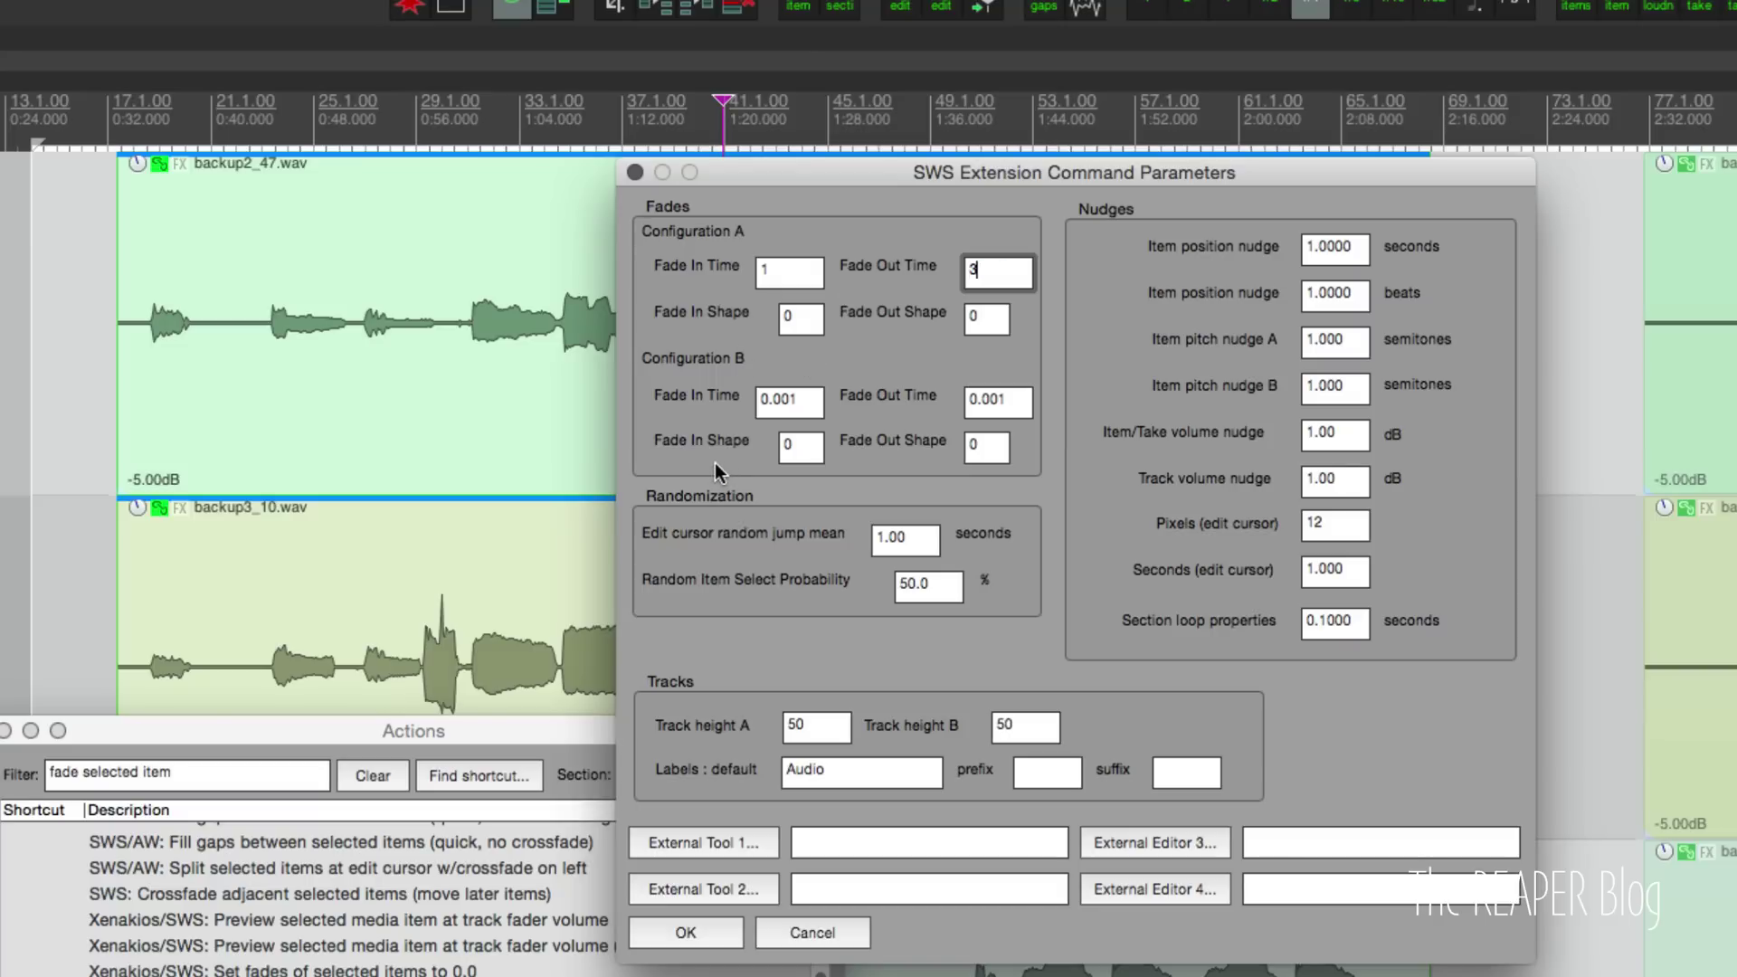
click(711, 936)
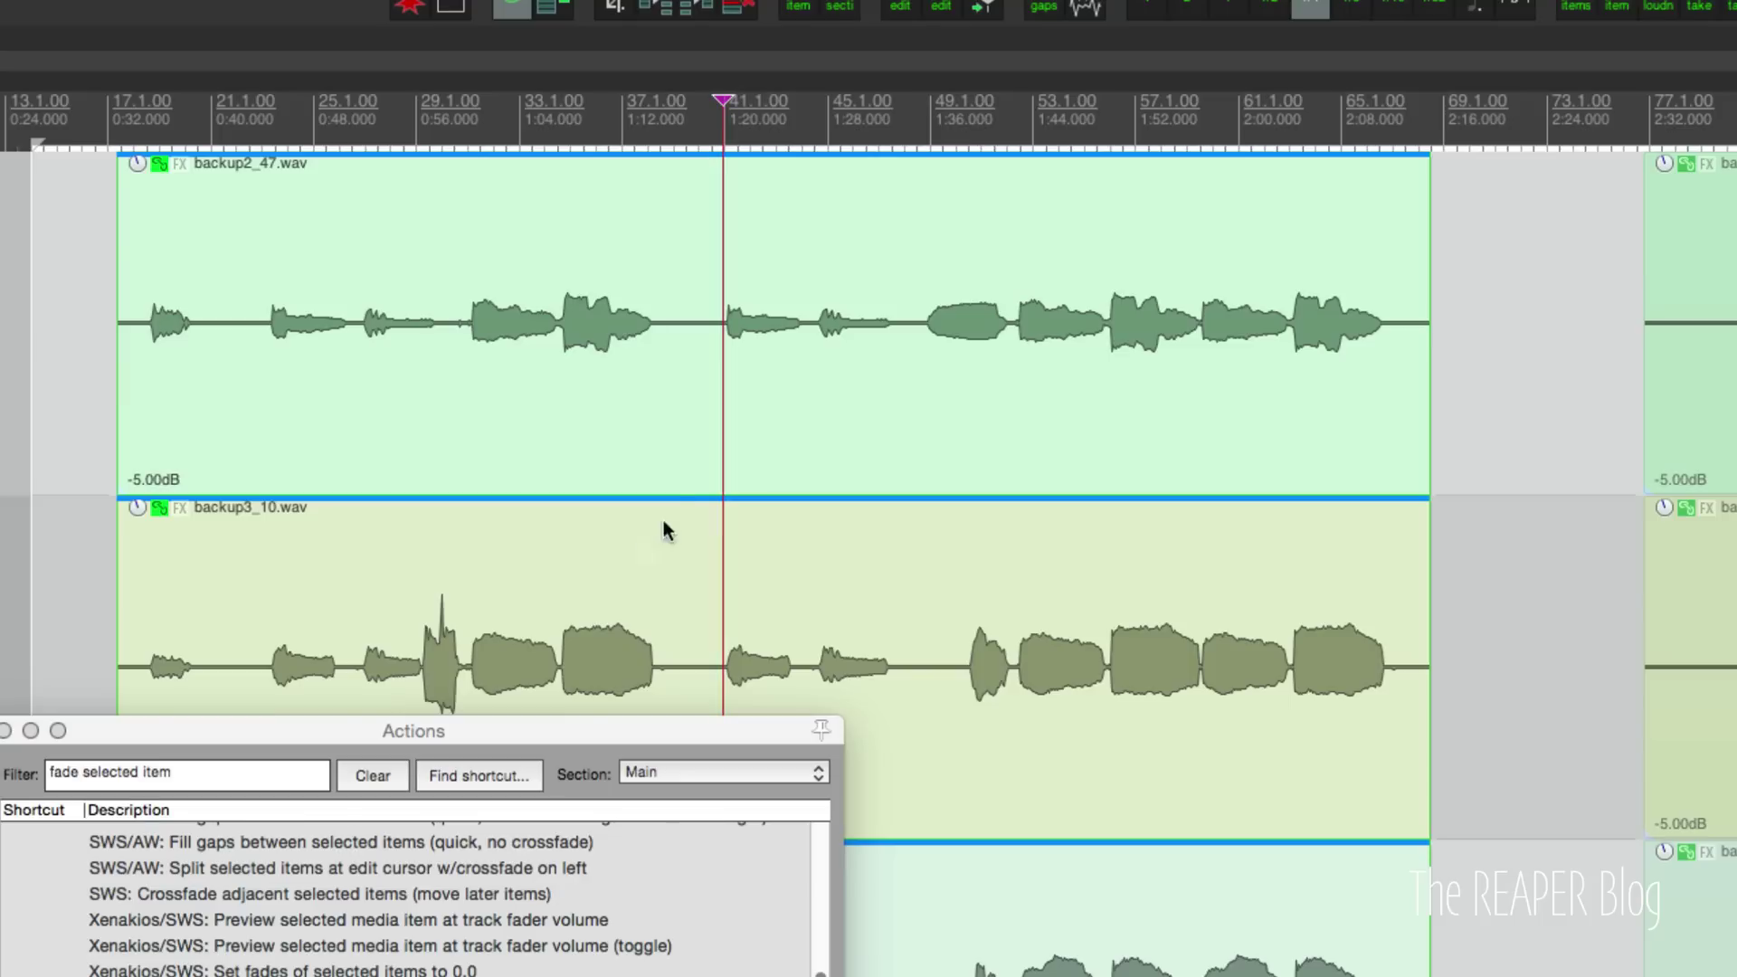
Select both grouped vocal sets and run Xenakios/SWS: Set fades of selected items to configuration A.
click(671, 494)
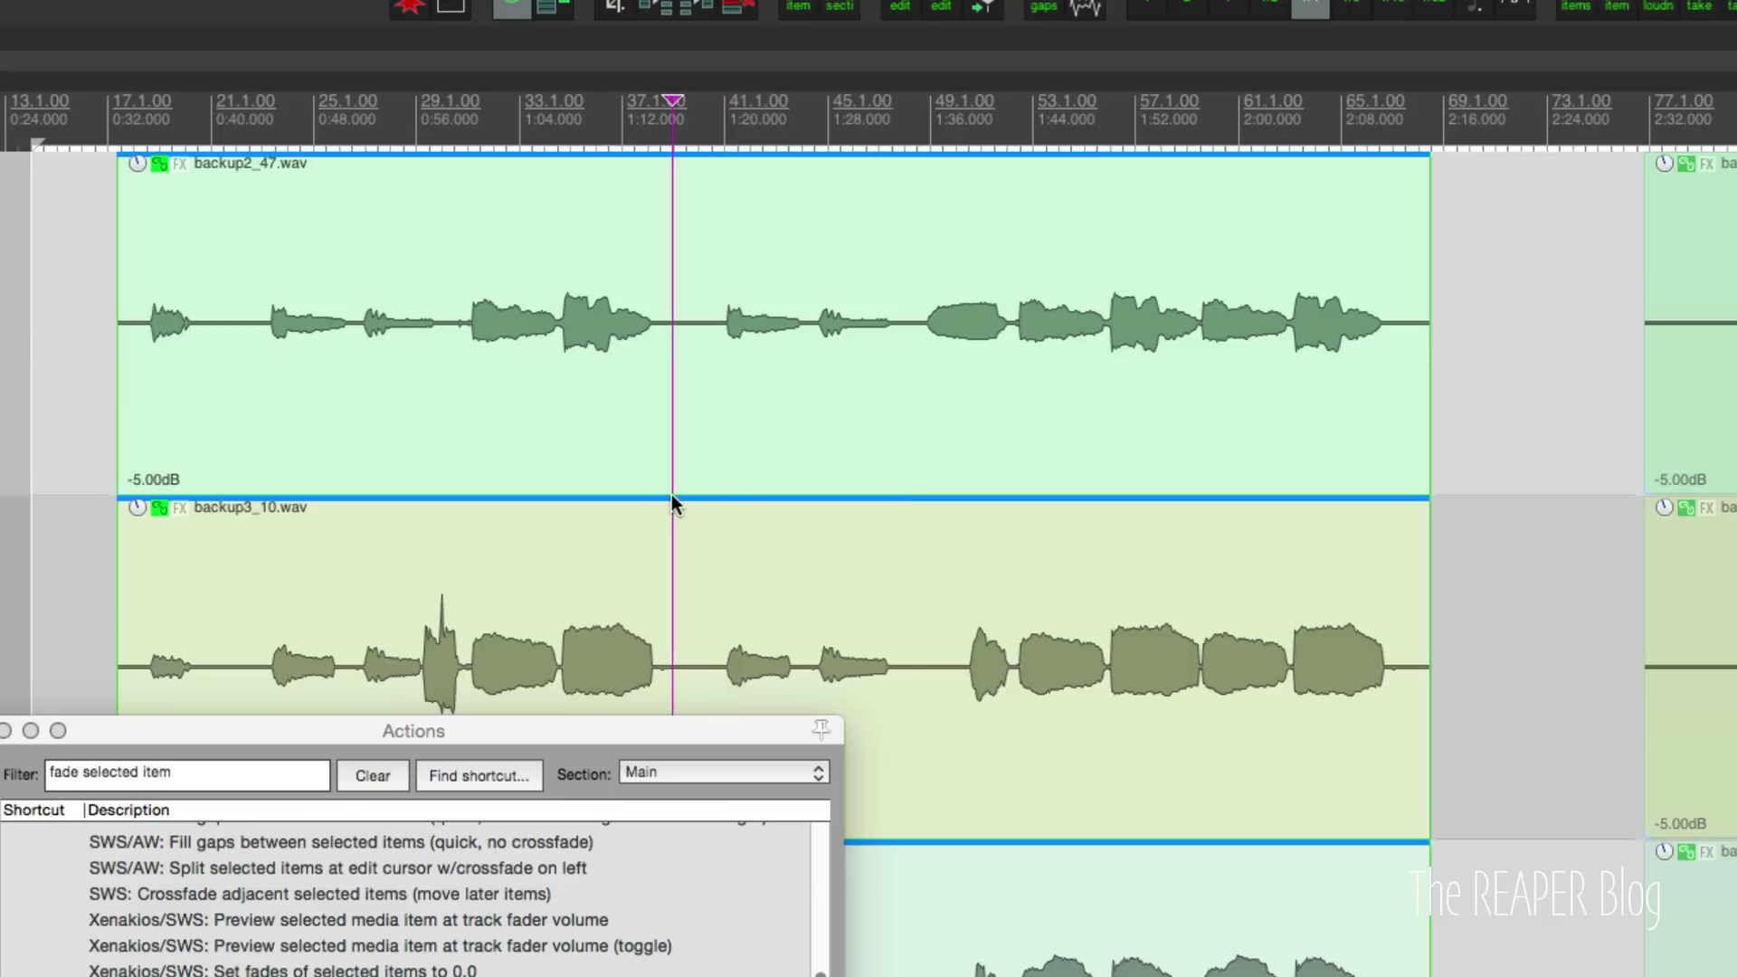
scroll(764, 521, down, 3)
shift+click(948, 441)
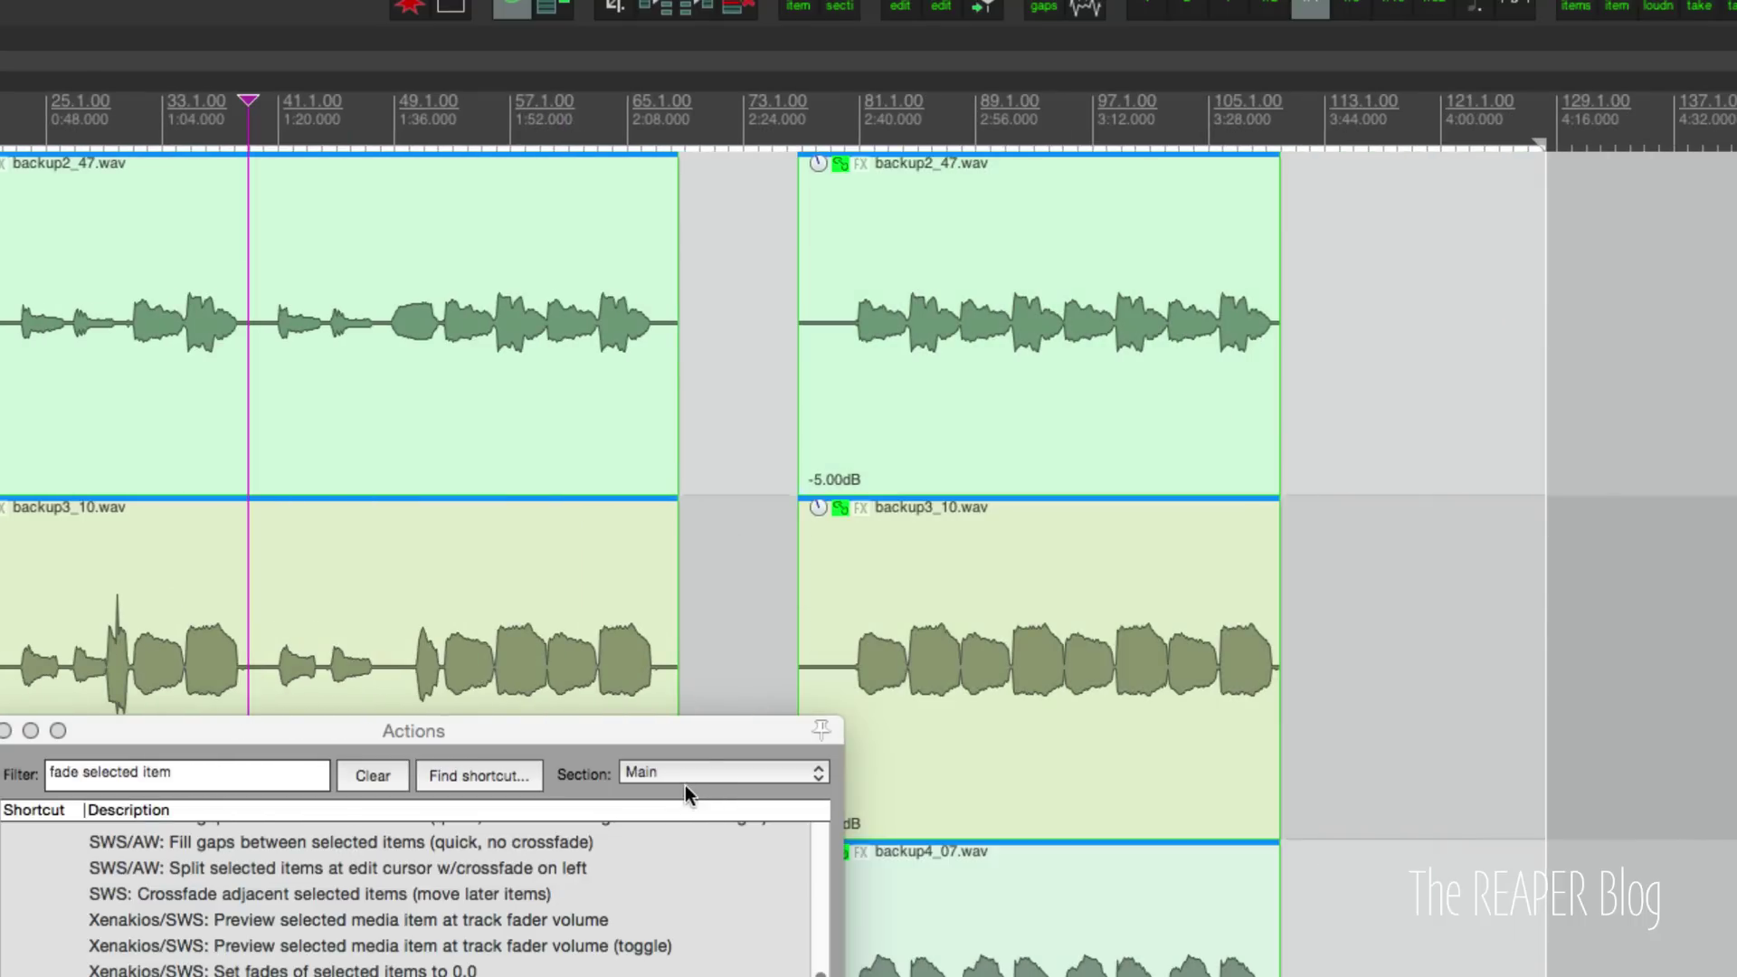
drag(674, 730, 1160, 387)
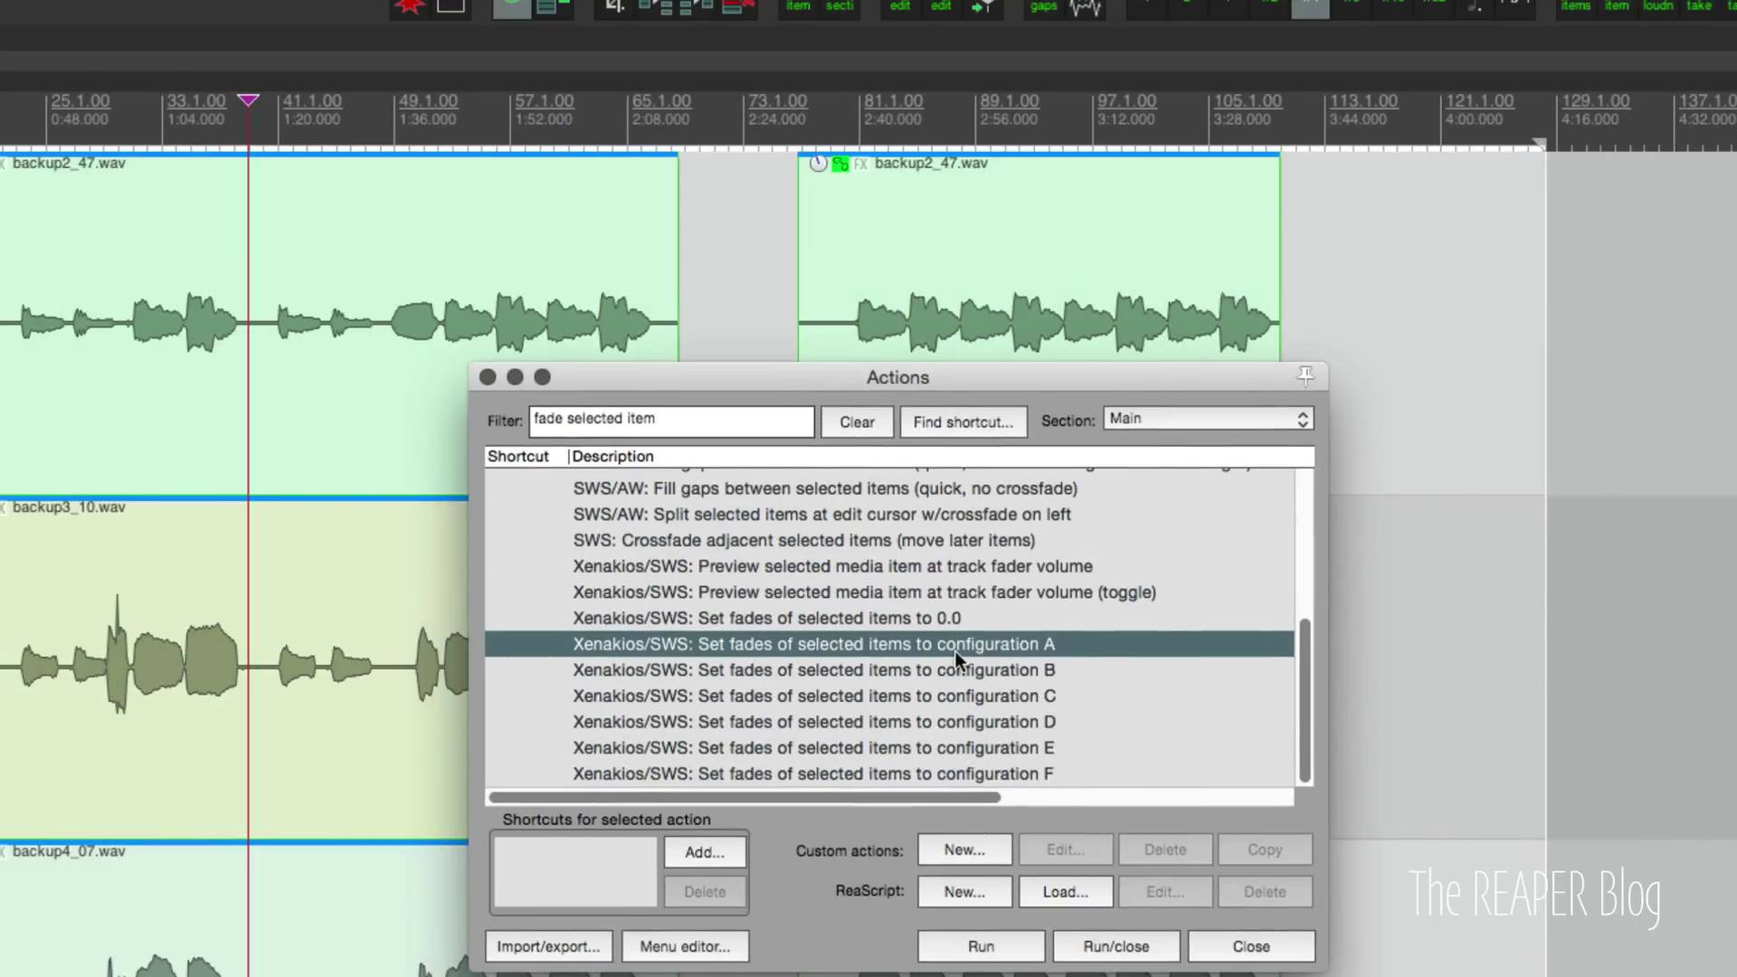
click(986, 947)
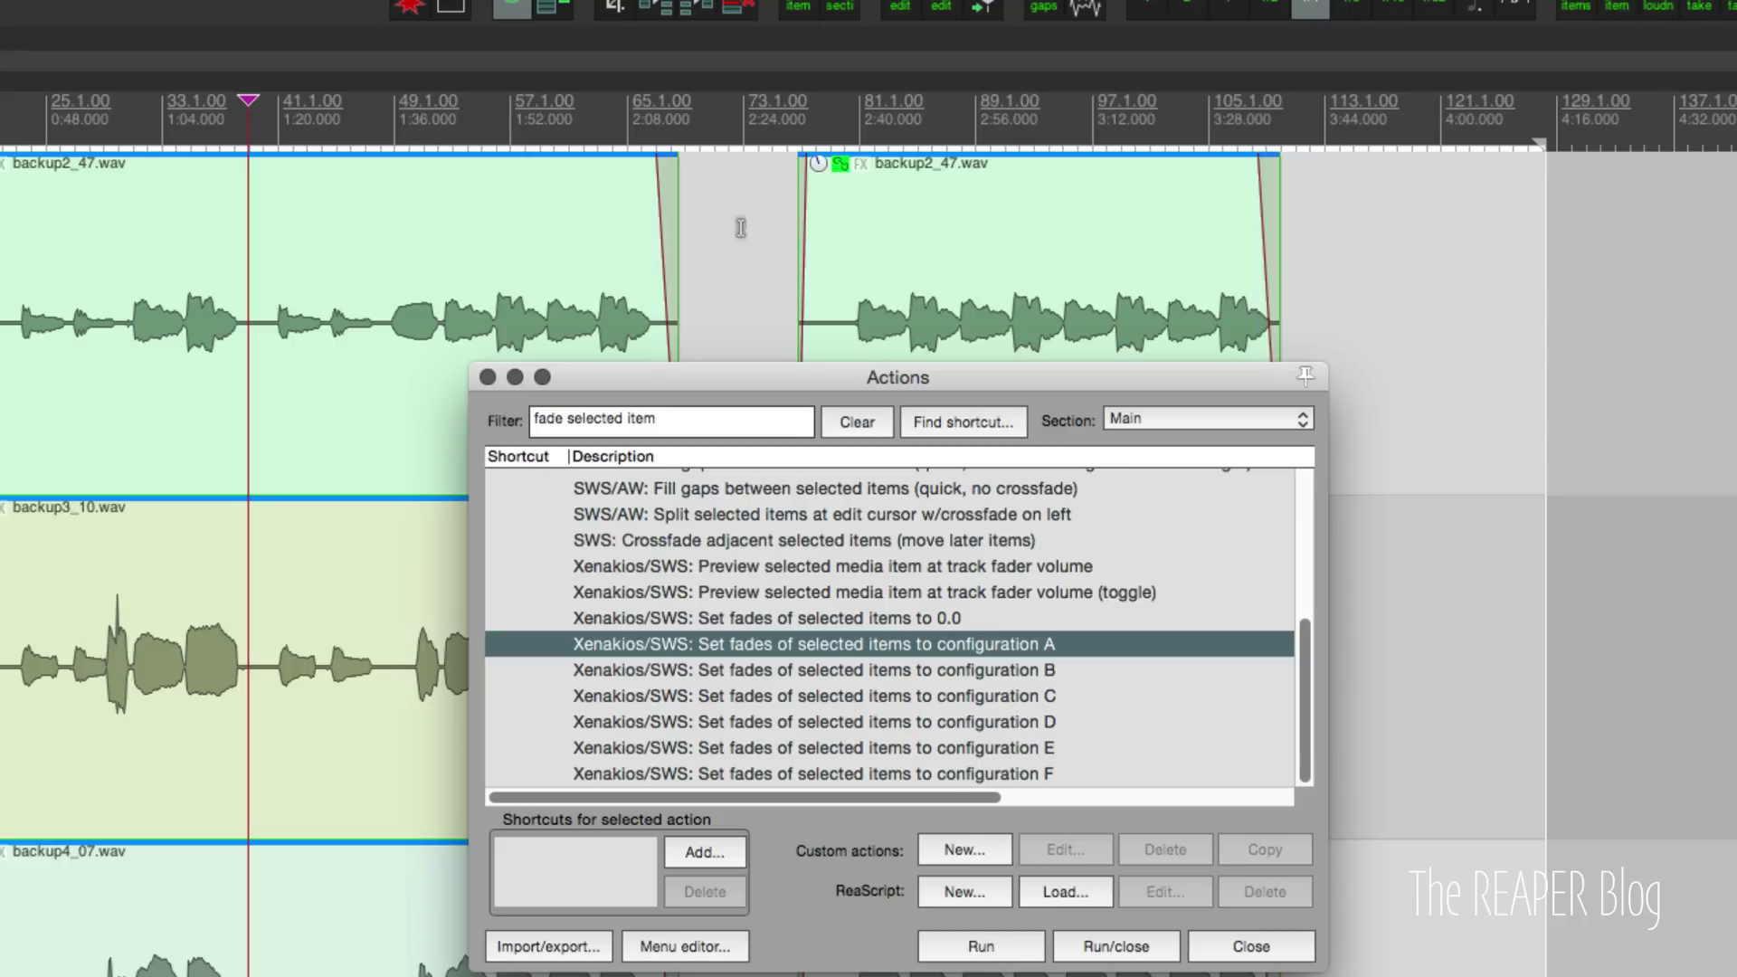